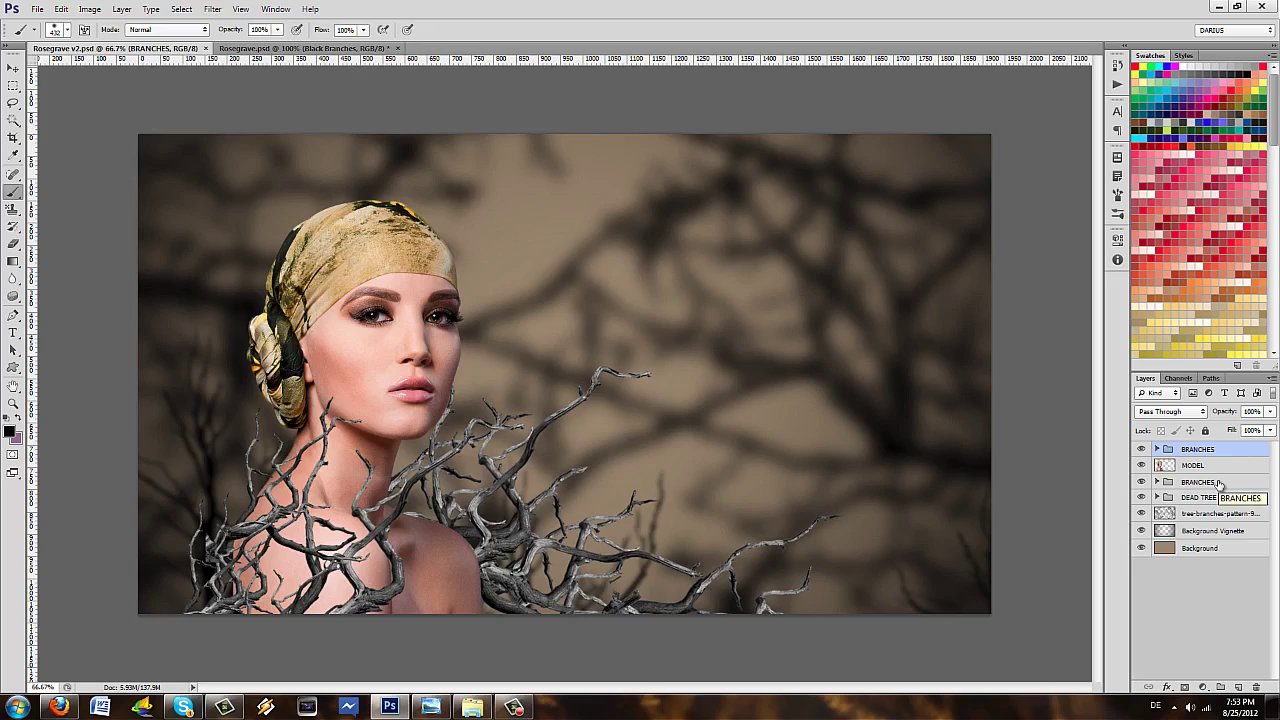
- Add a new Layer 1 above the lower BRANCHES group and clip it to that group
click(1215, 483)
click(1238, 687)
right_click(1220, 483)
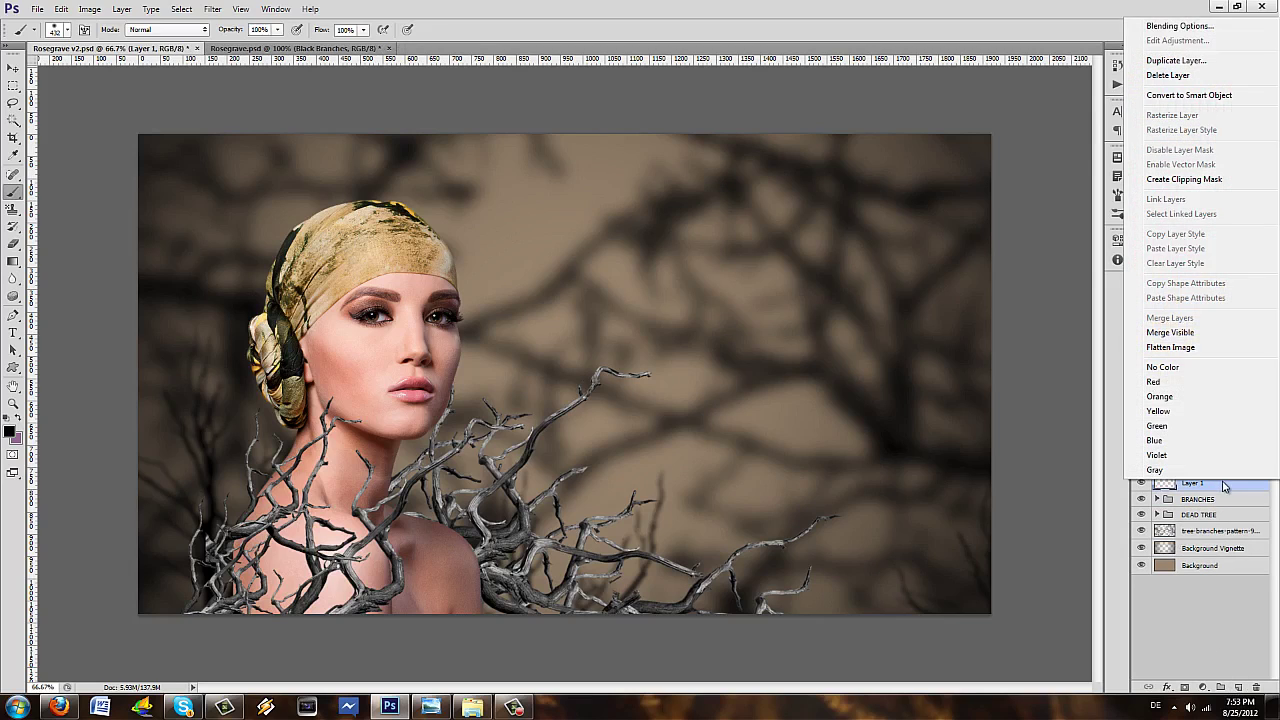
click(1202, 180)
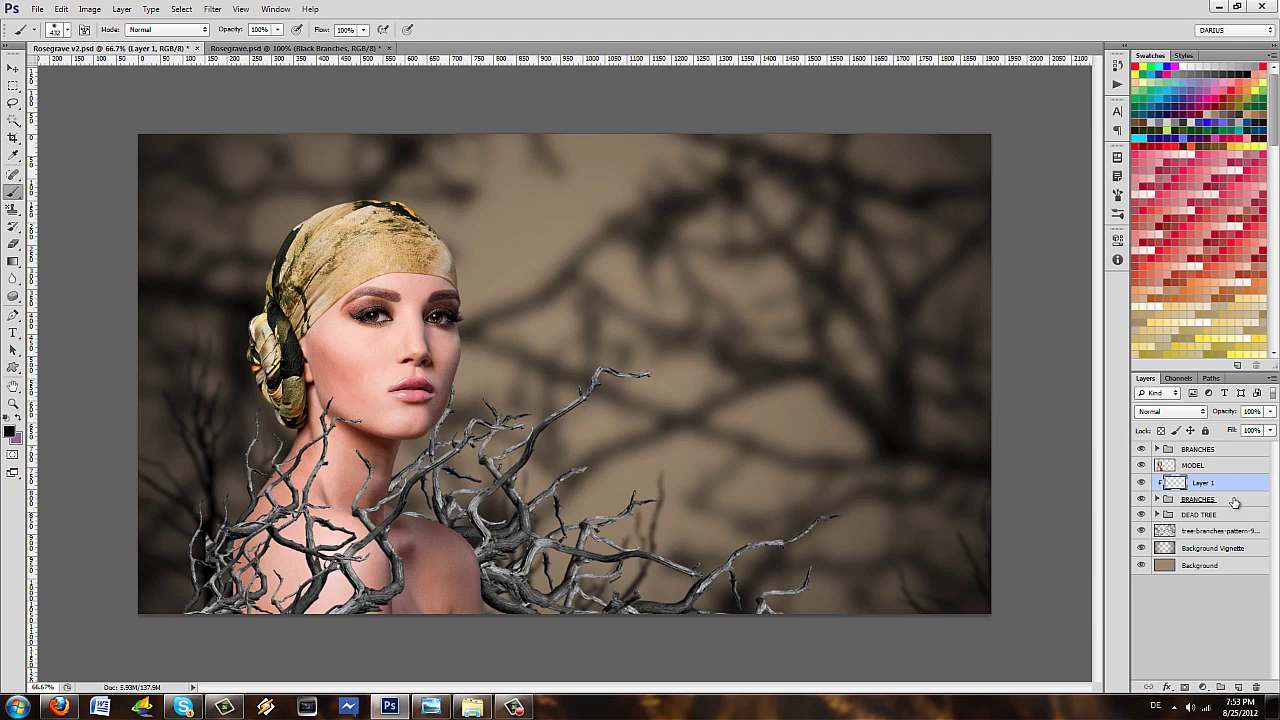
- Try converting BRANCHES to a rasterized smart object, undo both steps, and reselect Layer 1
click(1230, 500)
right_click(1232, 500)
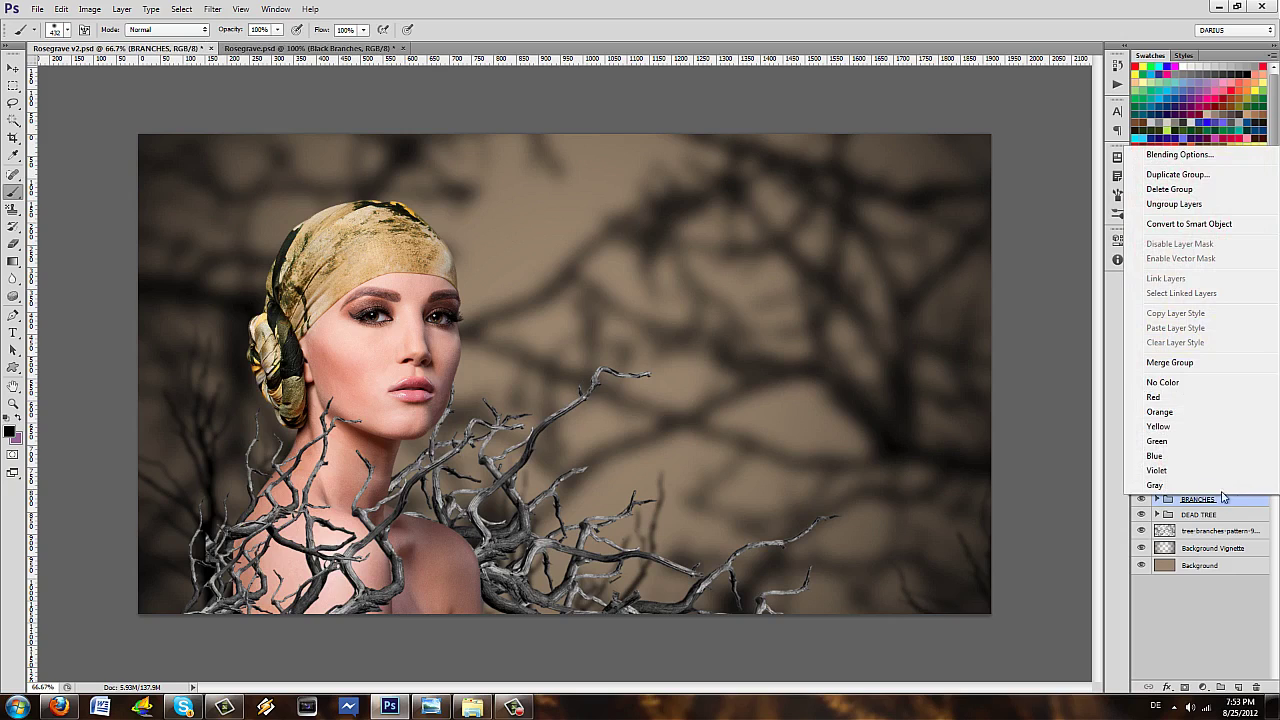
click(1192, 222)
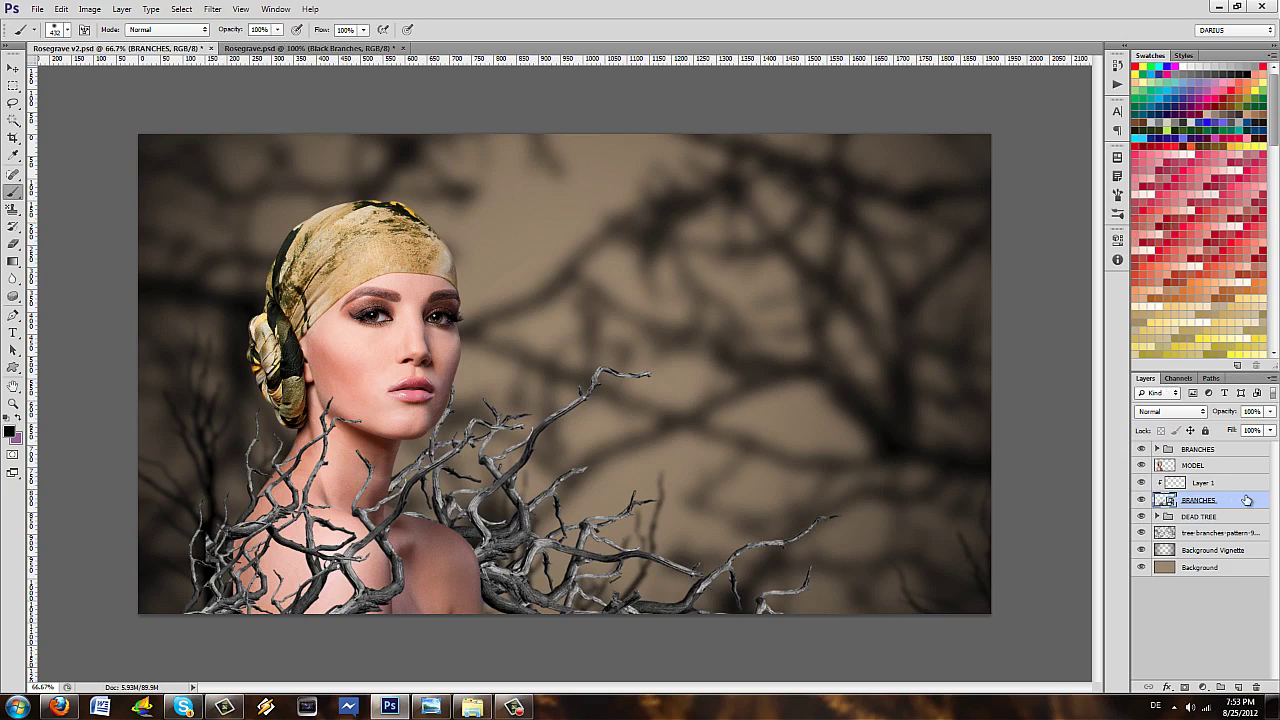
right_click(1247, 500)
click(1160, 165)
key(ctrl+alt+z)
key(ctrl+alt+z)
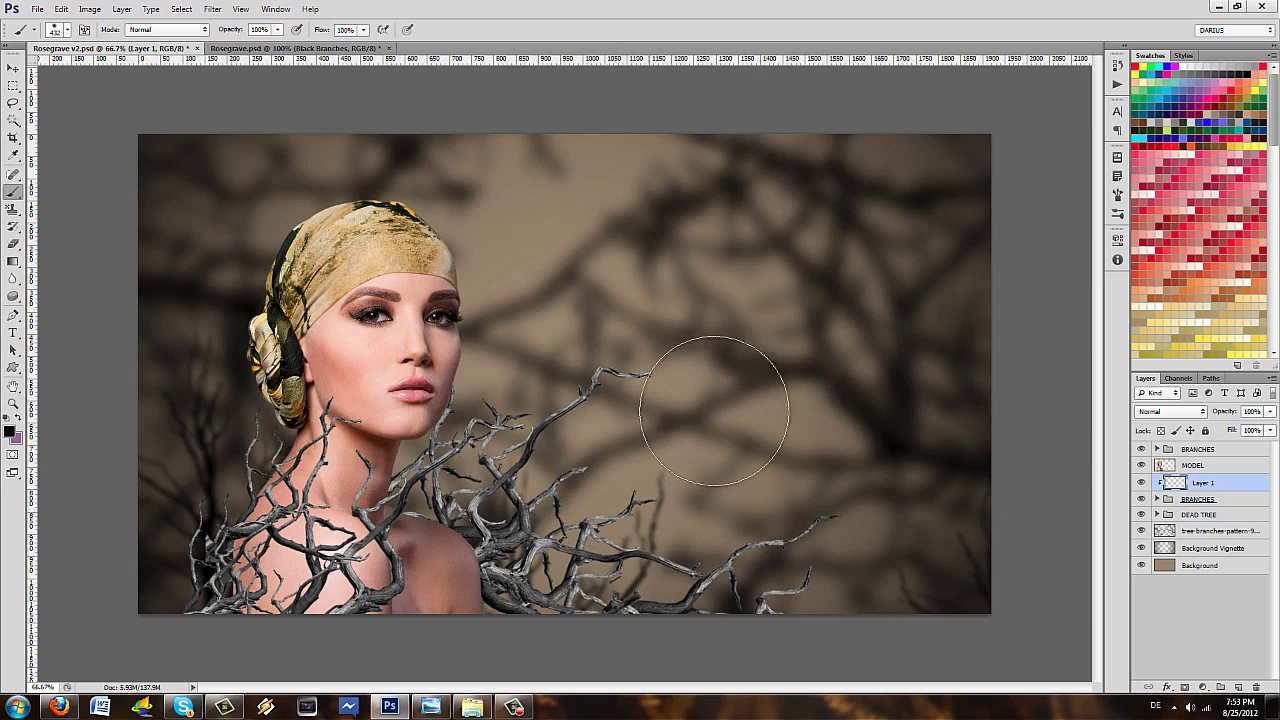
click(1238, 500)
click(1220, 482)
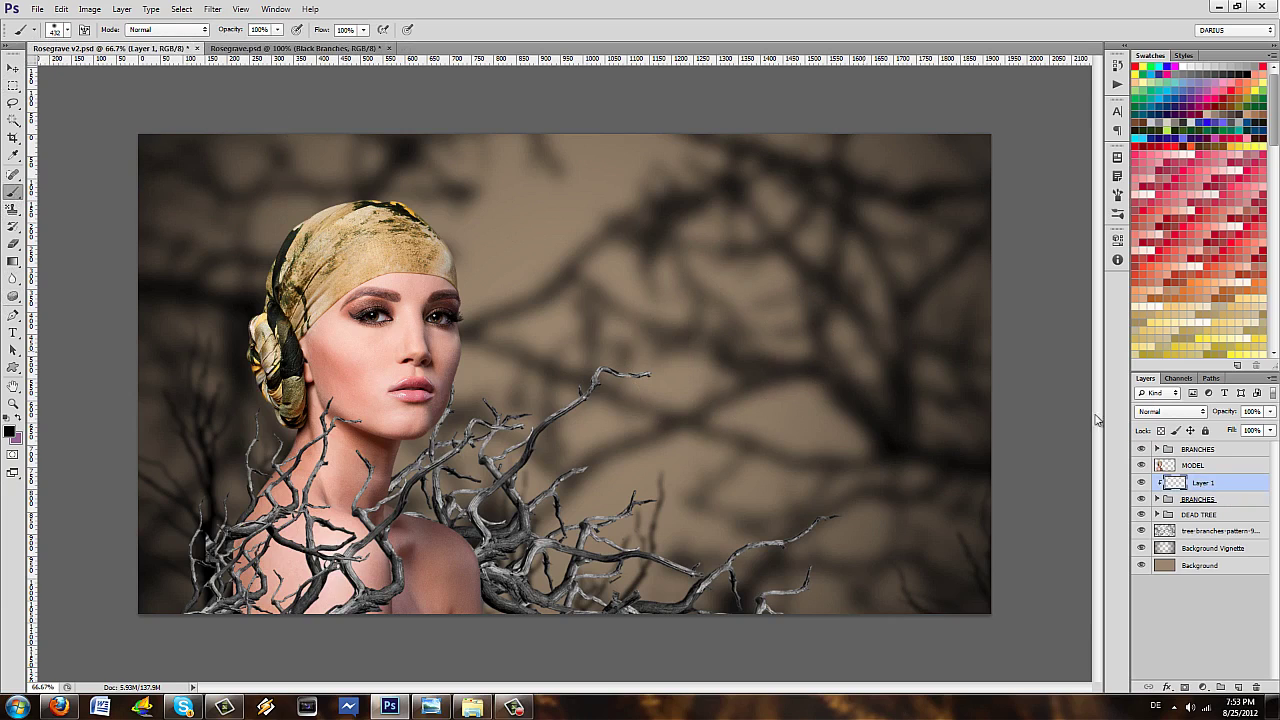
- Paint the lower branches black on Layer 1 at reduced opacity, then add Layer 2 clipped to the upper BRANCHES
mouse_move(580, 490)
mouse_down()
mouse_move(780, 540)
mouse_move(666, 360)
mouse_move(583, 578)
mouse_up()
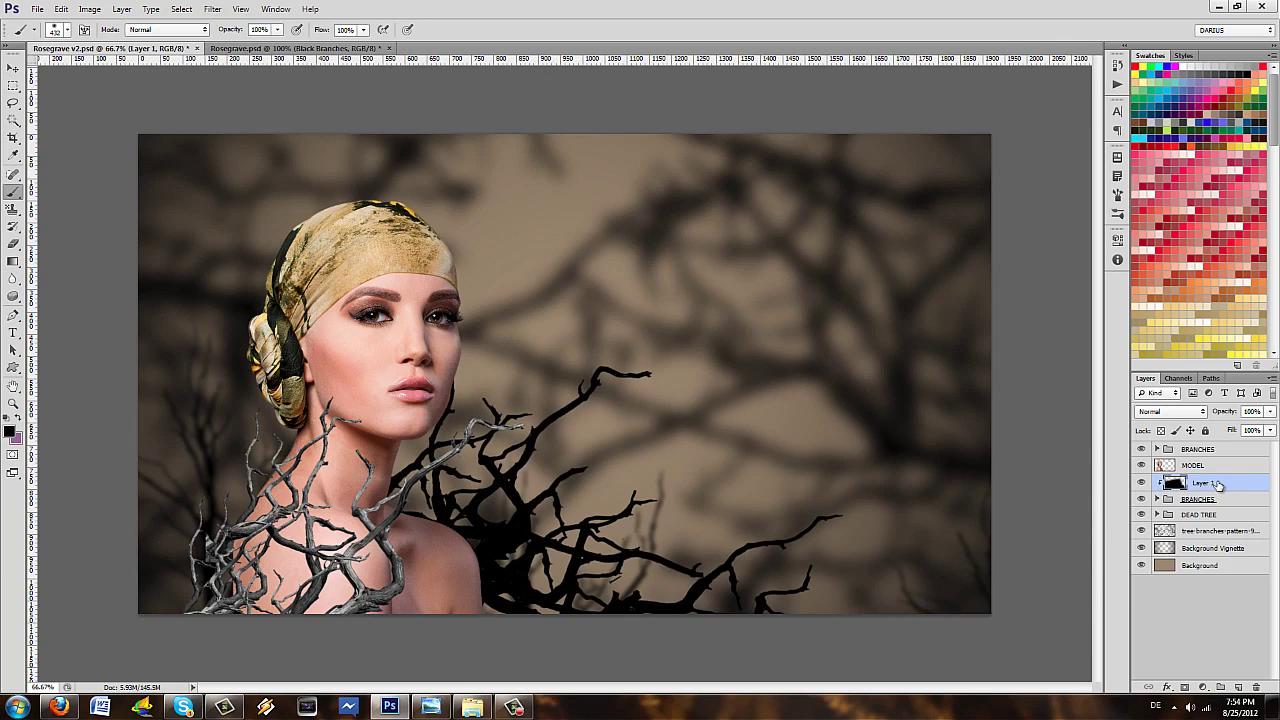
drag(1222, 415, 1210, 415)
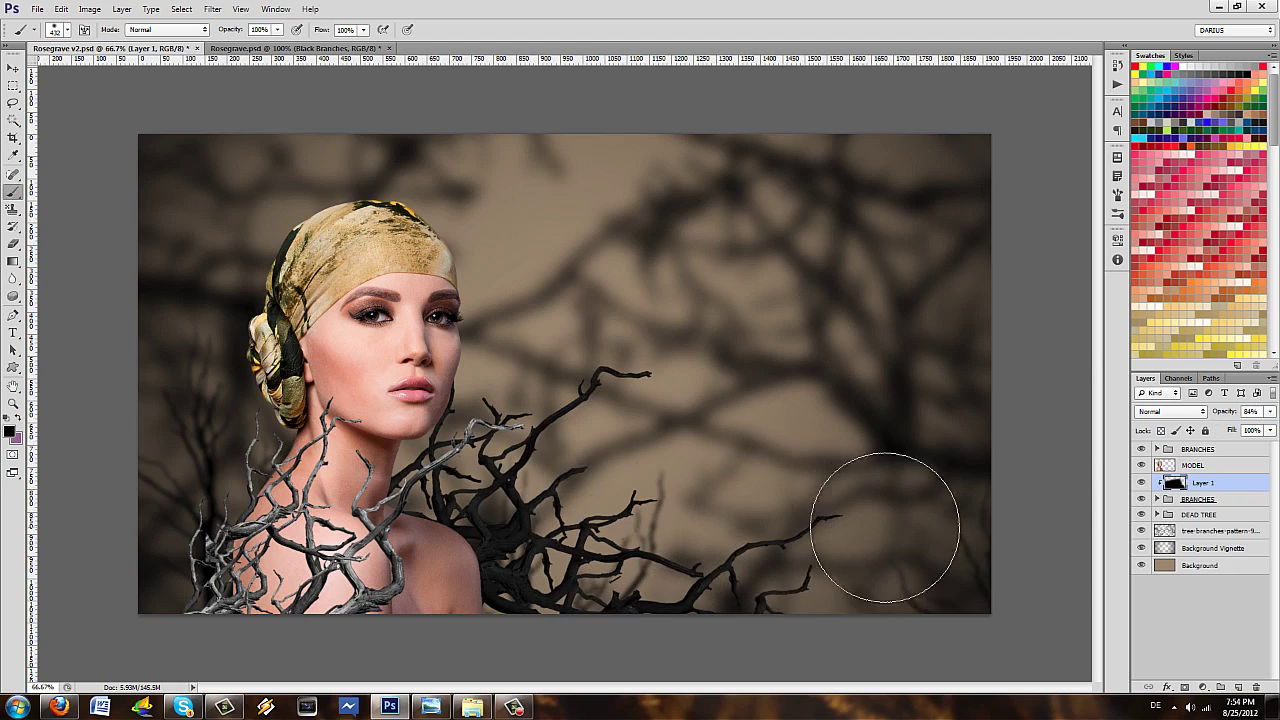
click(1210, 515)
click(1192, 455)
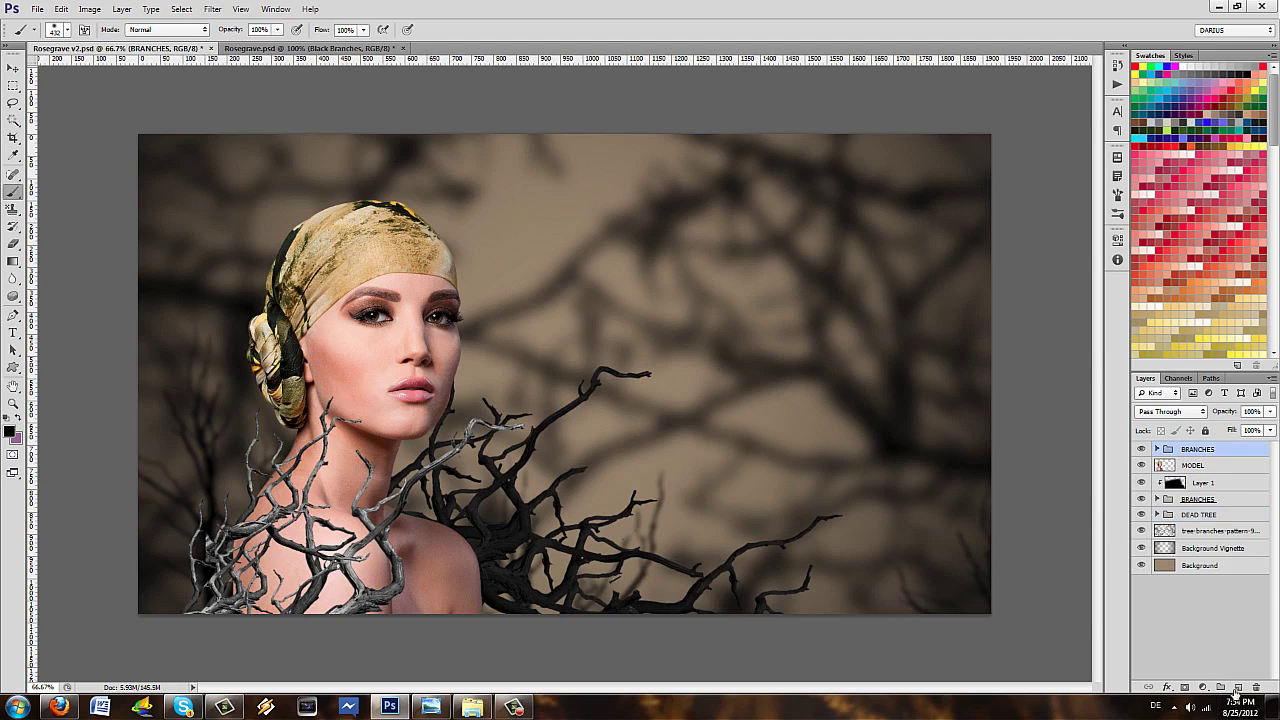
click(1237, 688)
right_click(1216, 448)
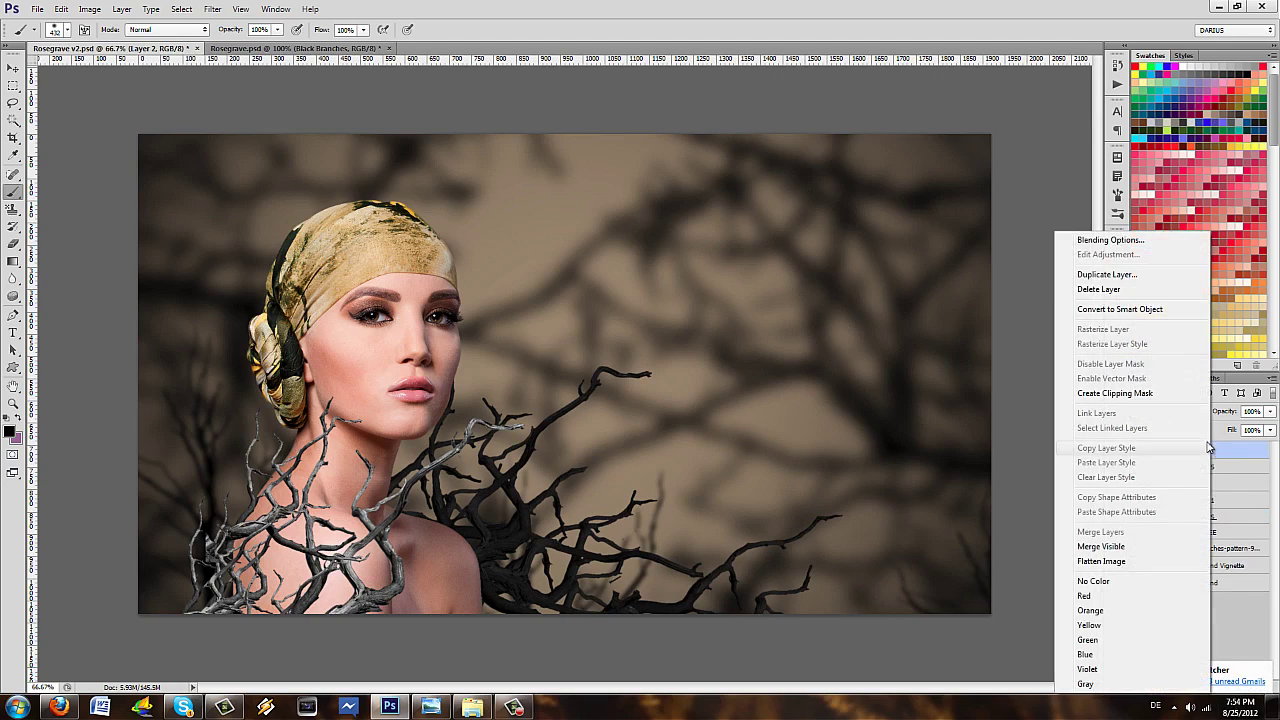
click(1150, 395)
- Paint the front branches black on Layer 2 and set its opacity to 84%, matching Layer 1
drag(220, 515, 382, 515)
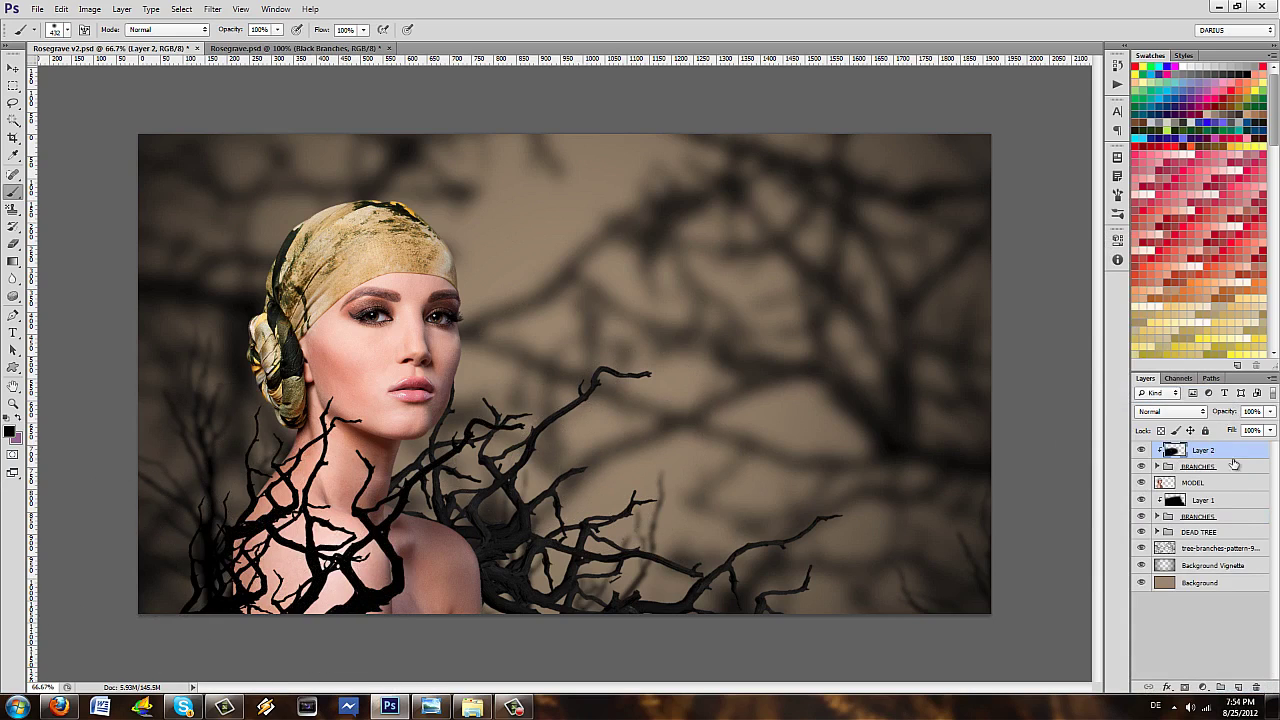
click(1226, 505)
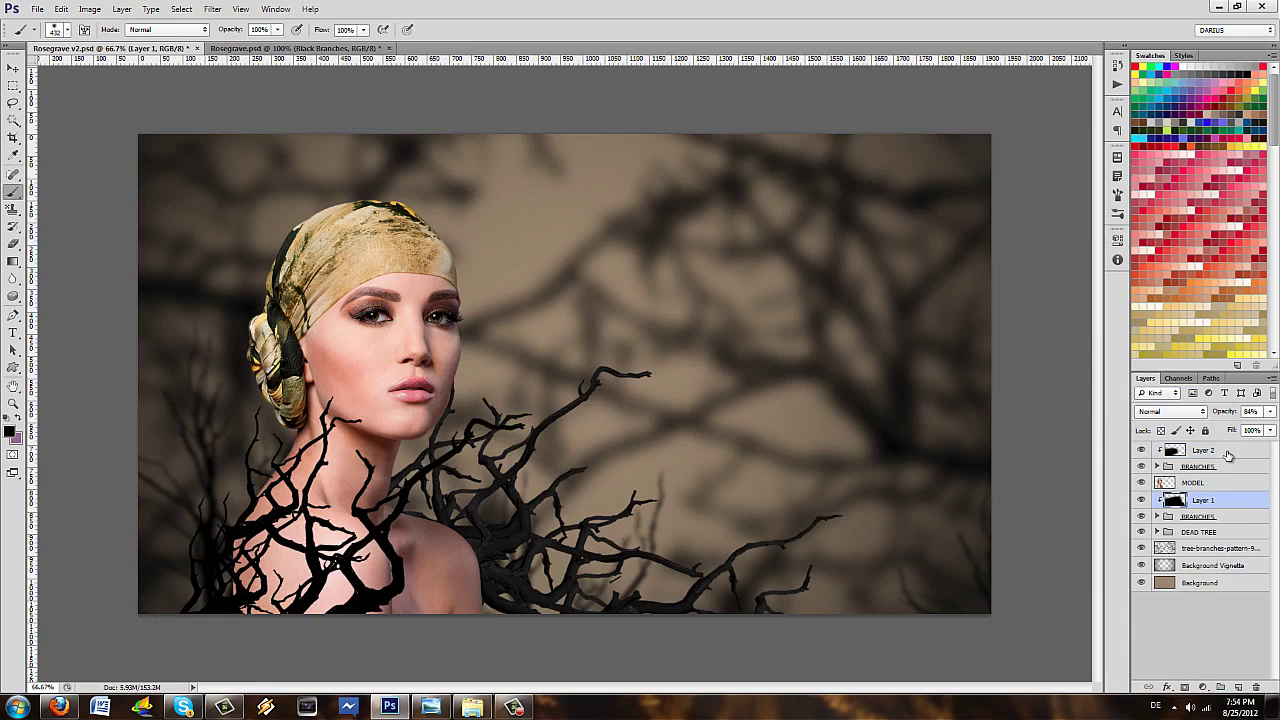
click(1228, 452)
drag(1222, 416, 1216, 414)
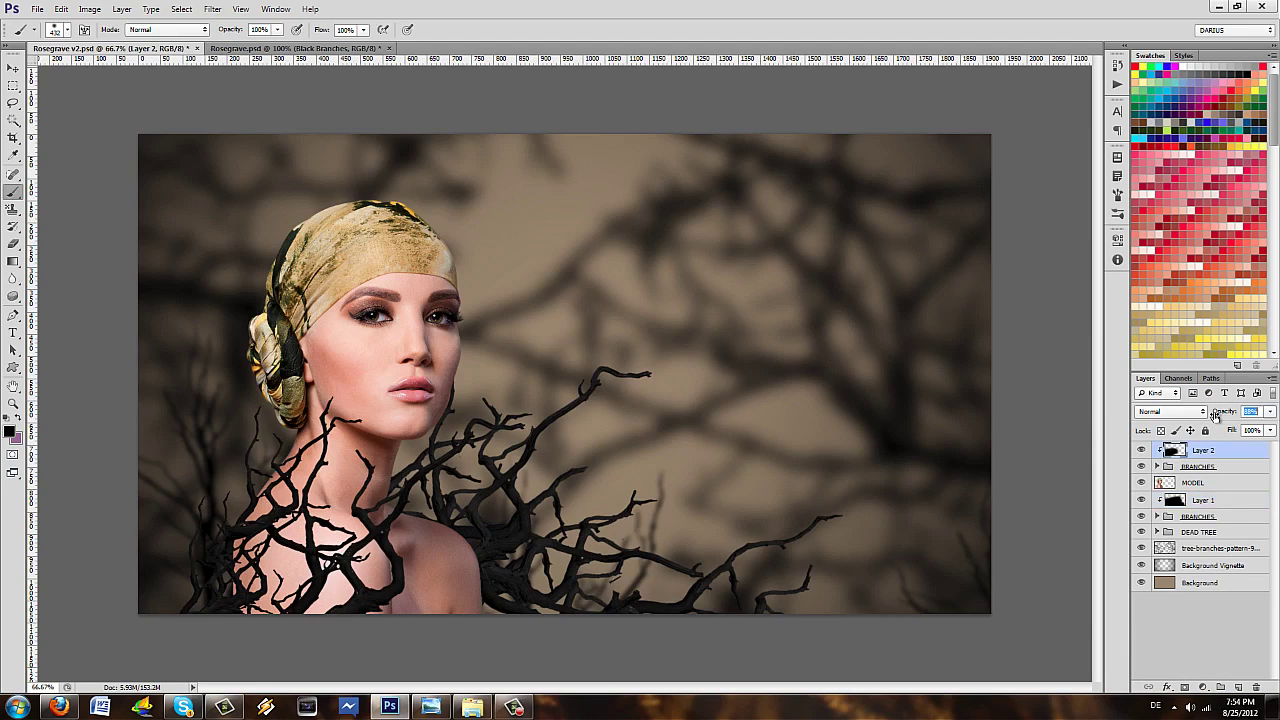
drag(1212, 417, 1213, 417)
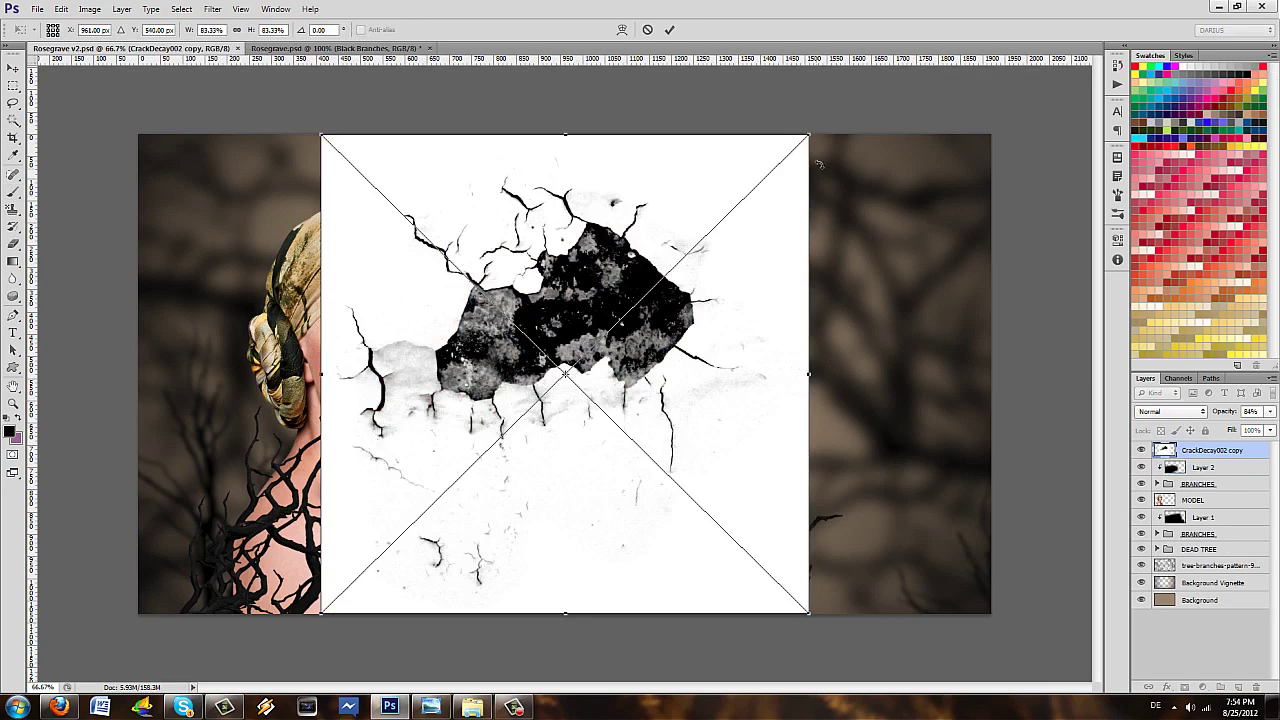
- Shrink, rotate and position the CrackDecay002 copy texture over the model's face
drag(810, 136, 517, 420)
drag(491, 543, 449, 376)
drag(472, 430, 558, 240)
drag(549, 408, 540, 458)
key(b)
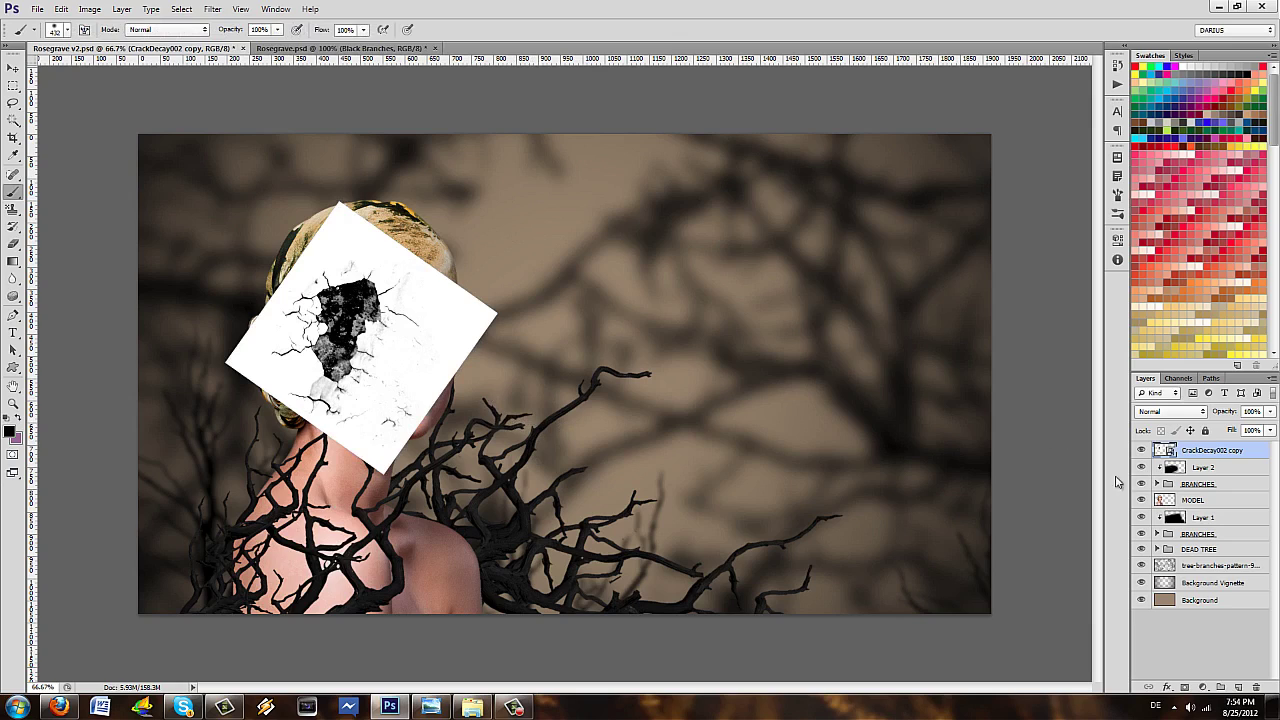
- Set the crack texture's blend mode to Multiply and shift it into place on the face
click(1182, 412)
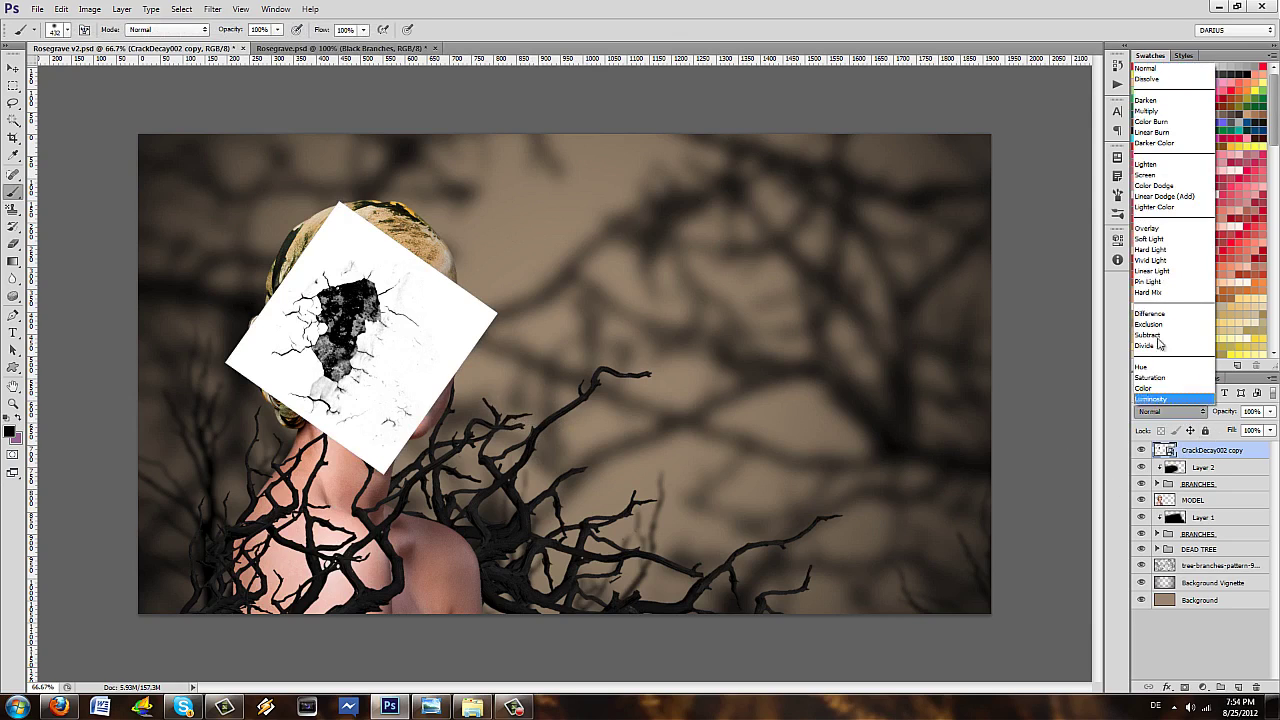
click(1146, 110)
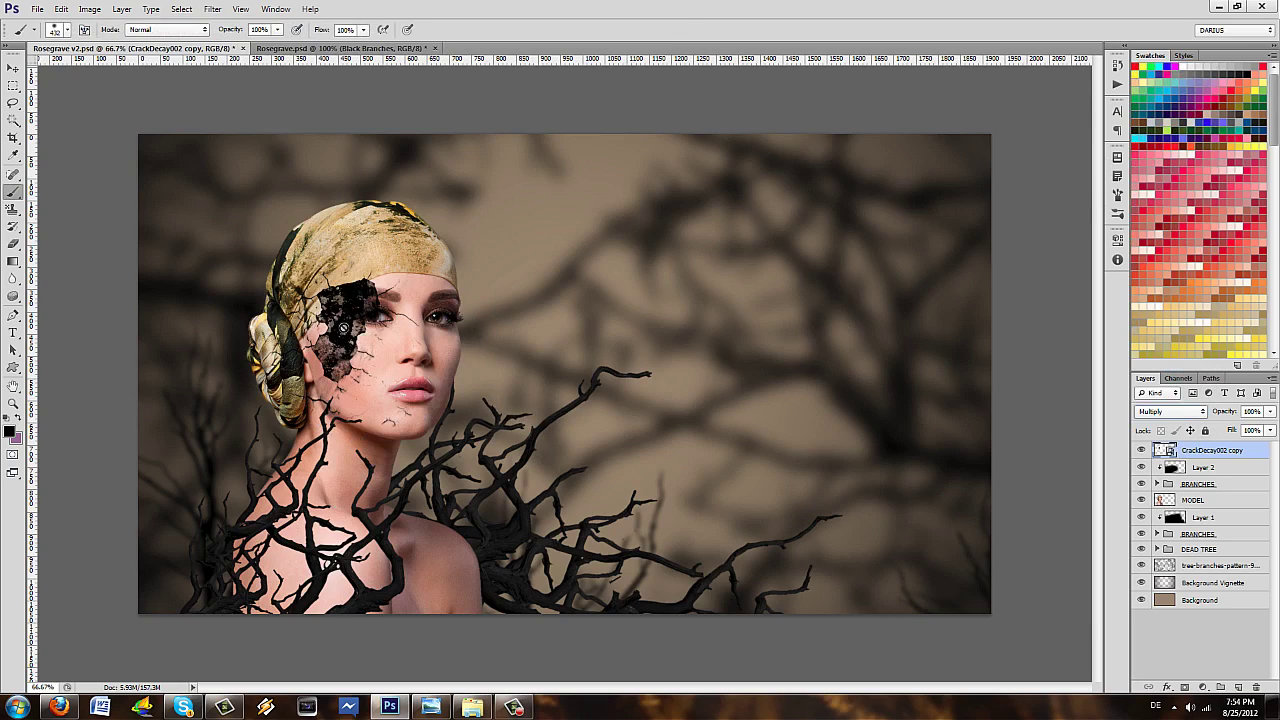
key(v)
mouse_move(352, 328)
mouse_down()
mouse_move(394, 332)
mouse_move(392, 359)
mouse_move(444, 370)
mouse_up()
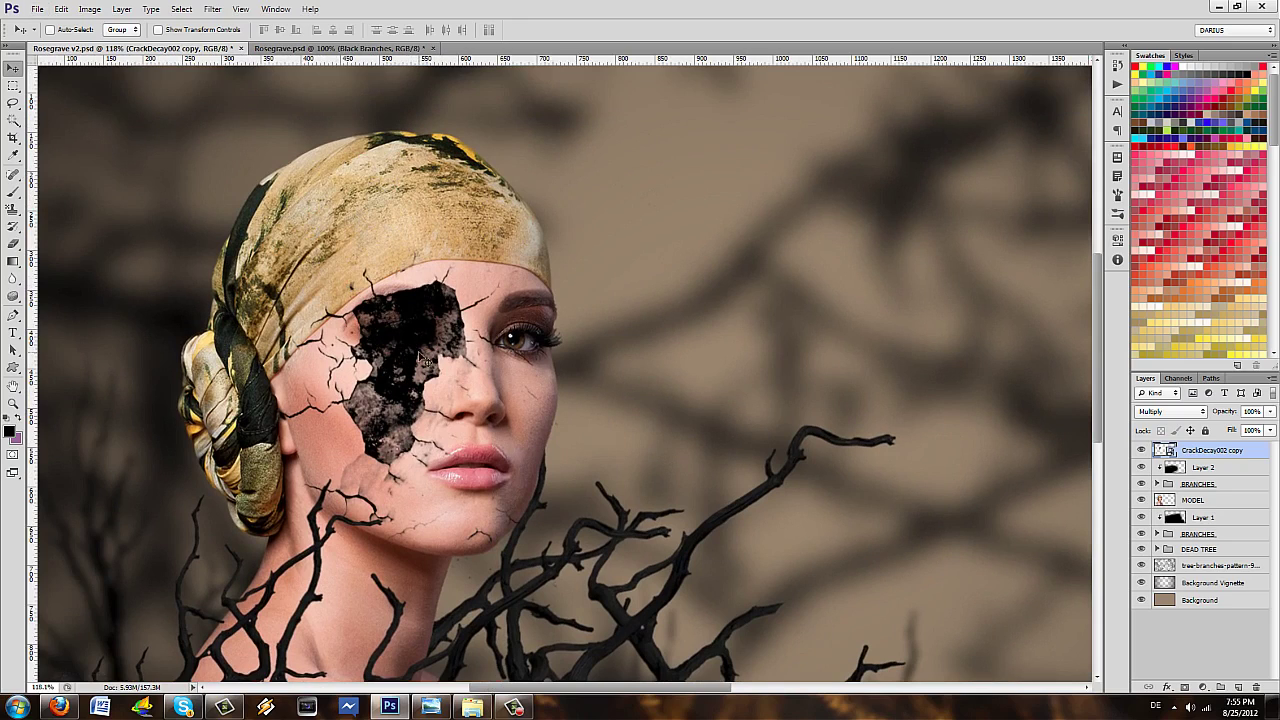
drag(414, 354, 399, 350)
- Rasterize the crack texture layer and fine-tune its position on the cheek
right_click(1226, 458)
click(1150, 283)
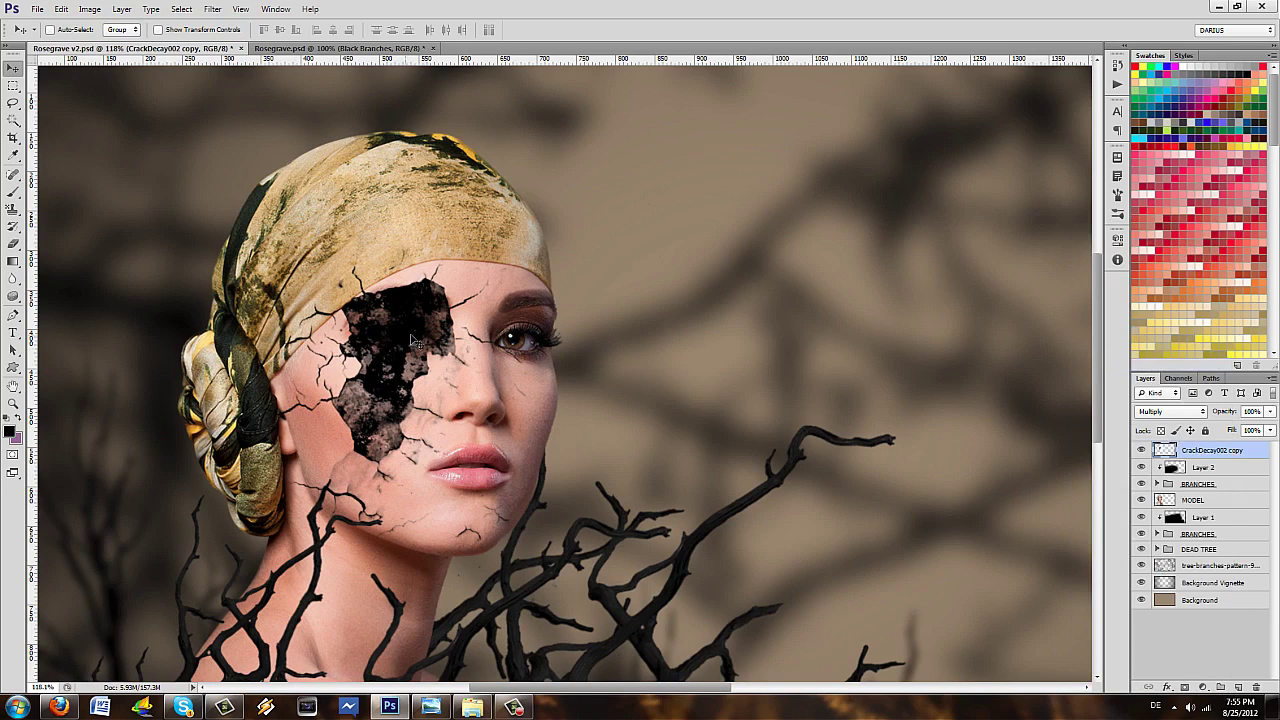
mouse_move(428, 340)
mouse_down()
mouse_move(440, 330)
mouse_move(418, 352)
mouse_move(427, 342)
mouse_move(430, 354)
mouse_up()
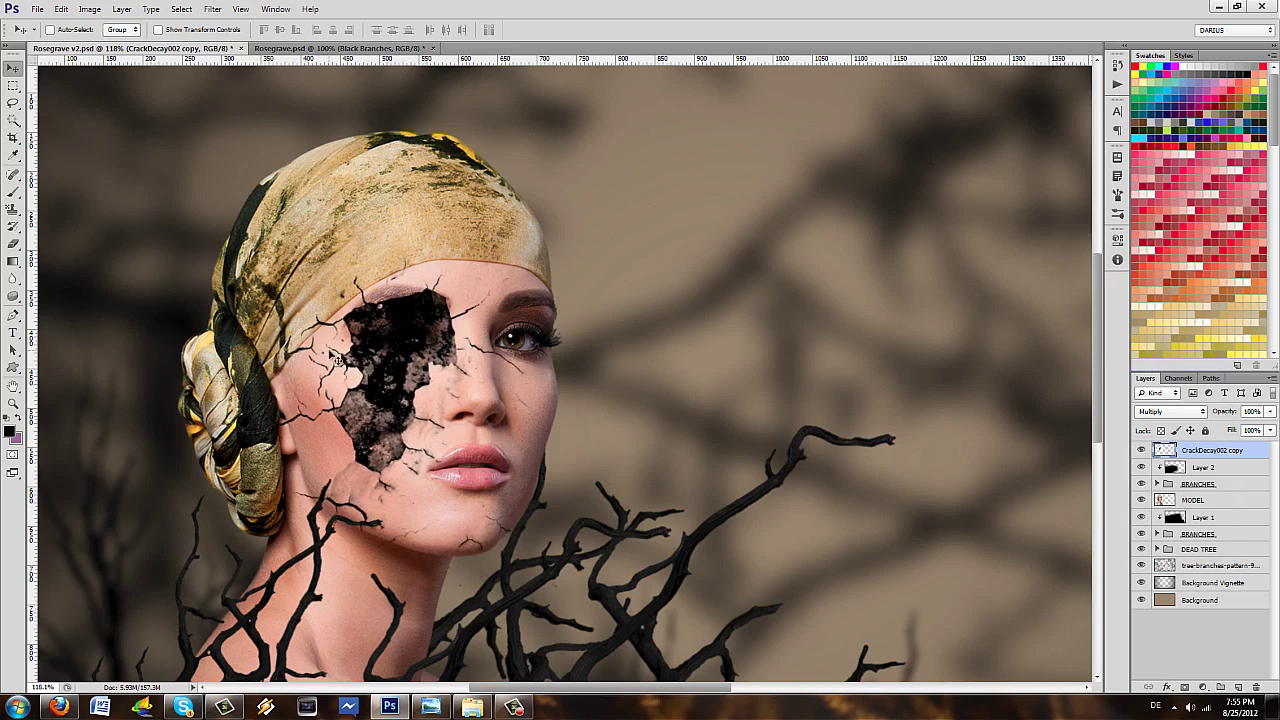
scroll(362, 355, up, 5)
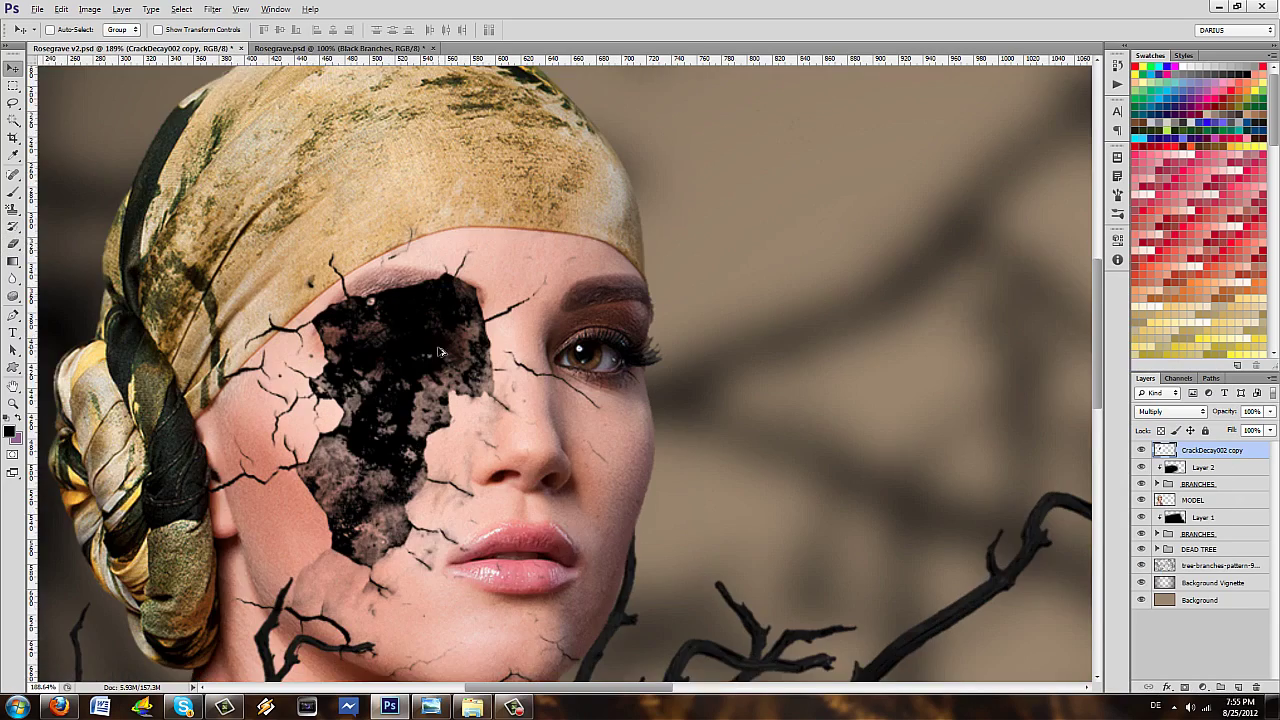
scroll(362, 355, up, 1)
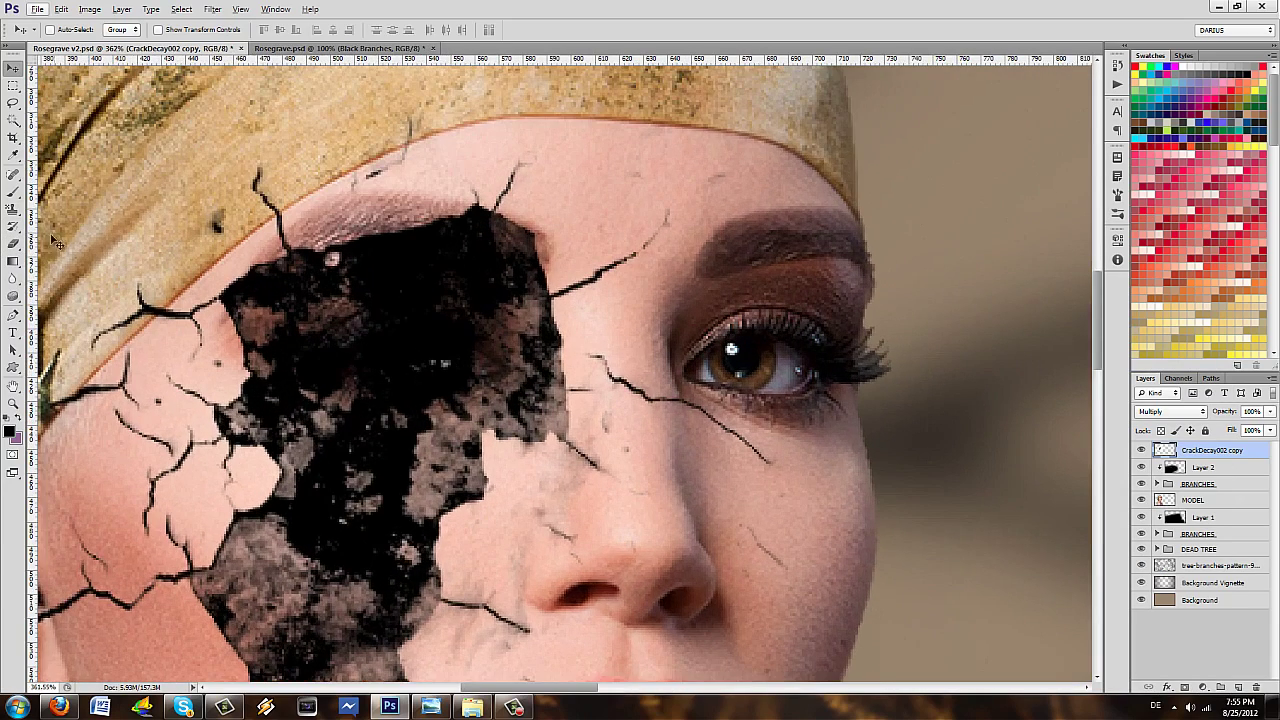
- Pick an 11 px Eraser and drop the crack layer's opacity to 43% to reveal the eye
click(13, 243)
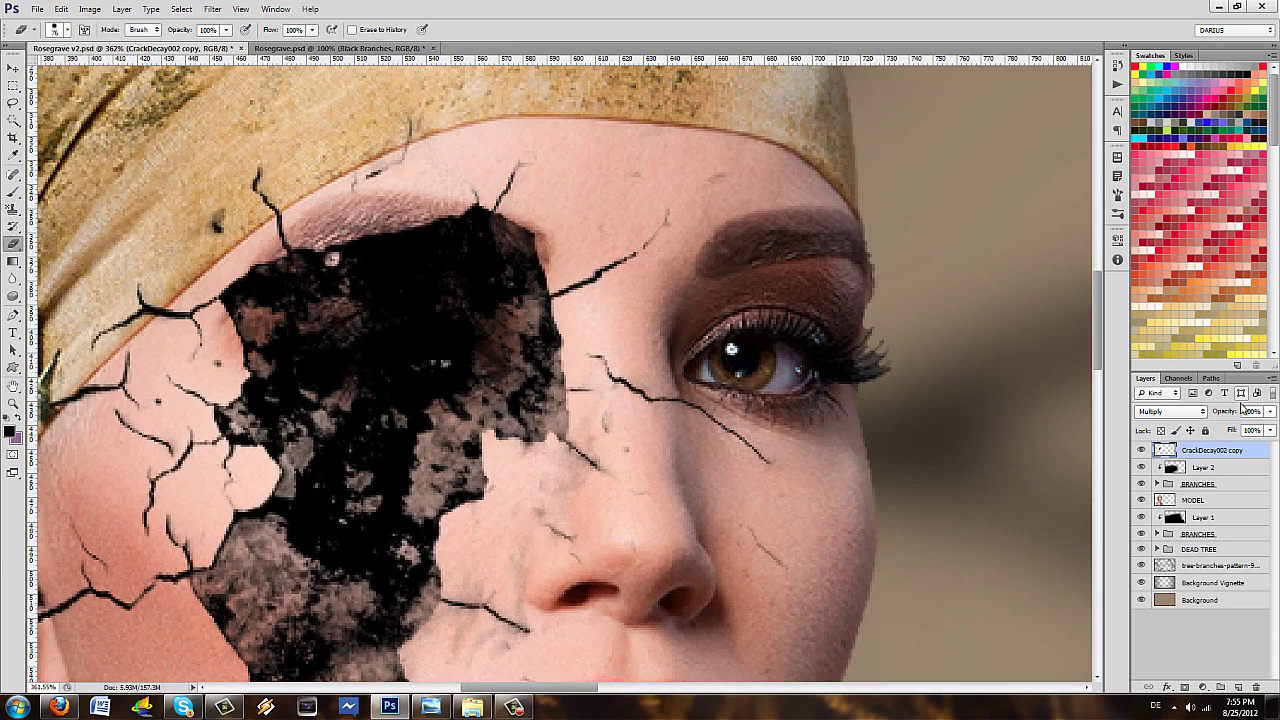
drag(1230, 412, 1199, 411)
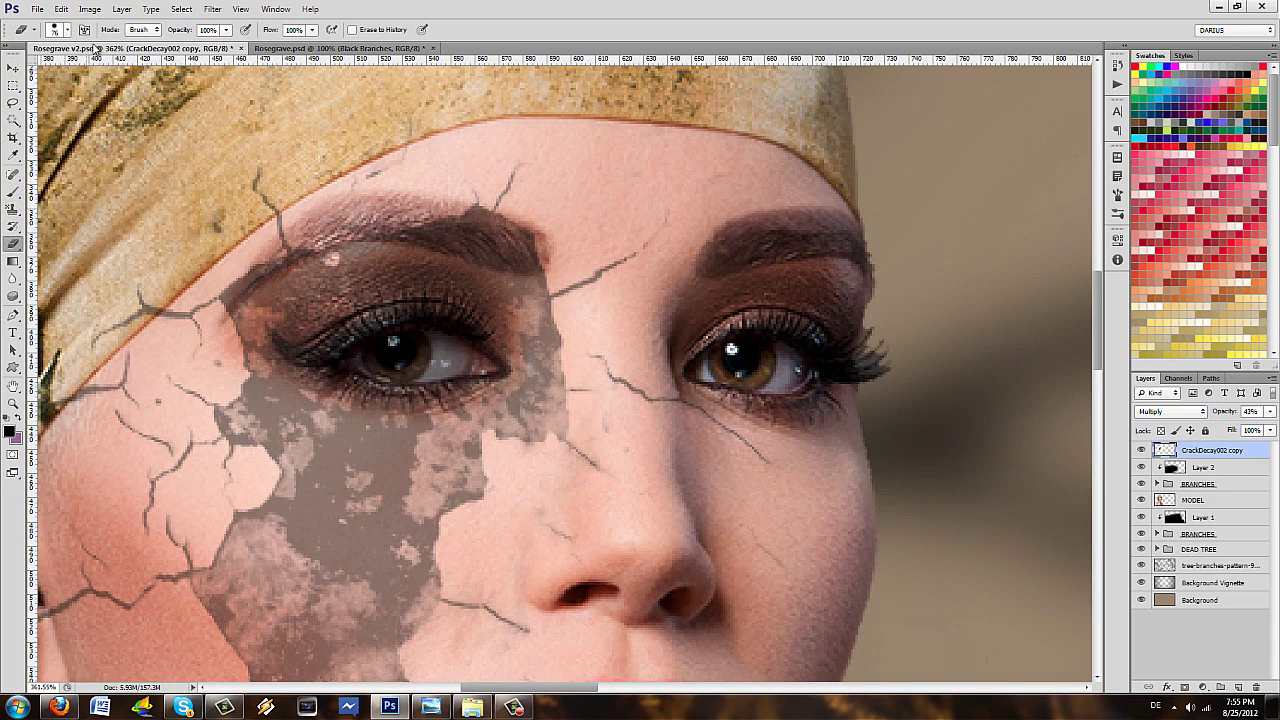
click(63, 32)
click(36, 74)
drag(28, 74, 25, 74)
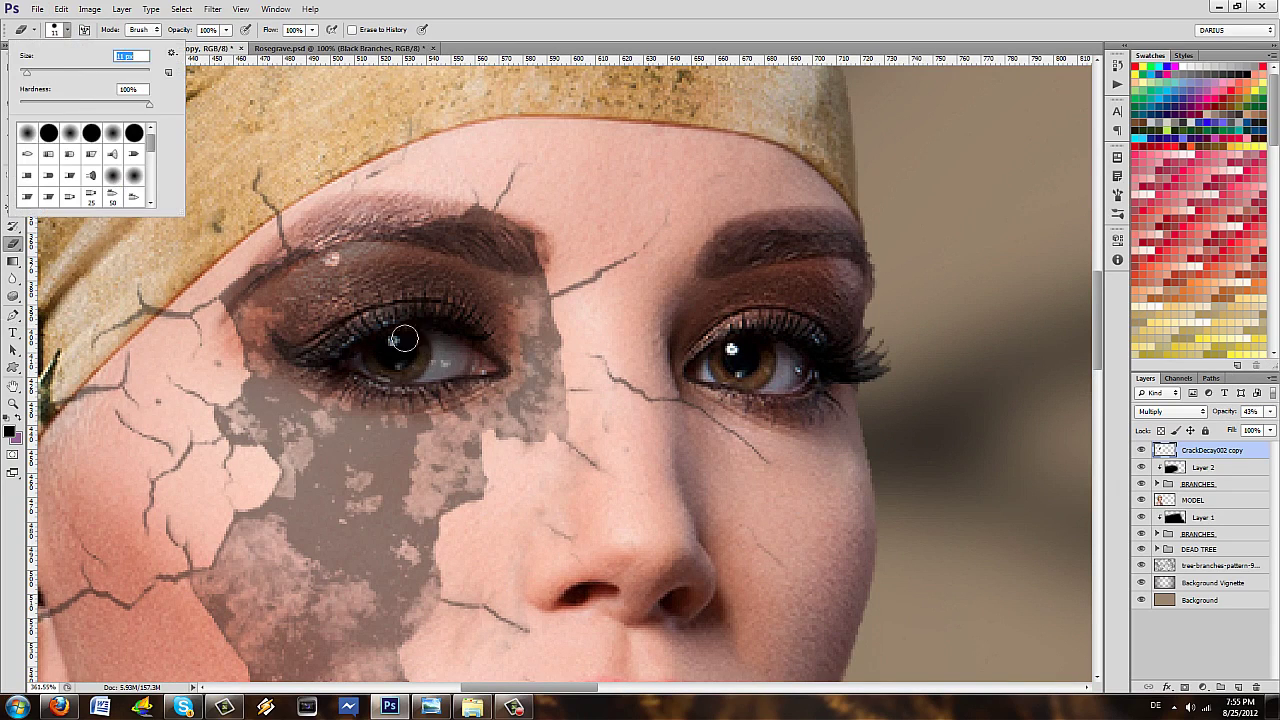
click(388, 350)
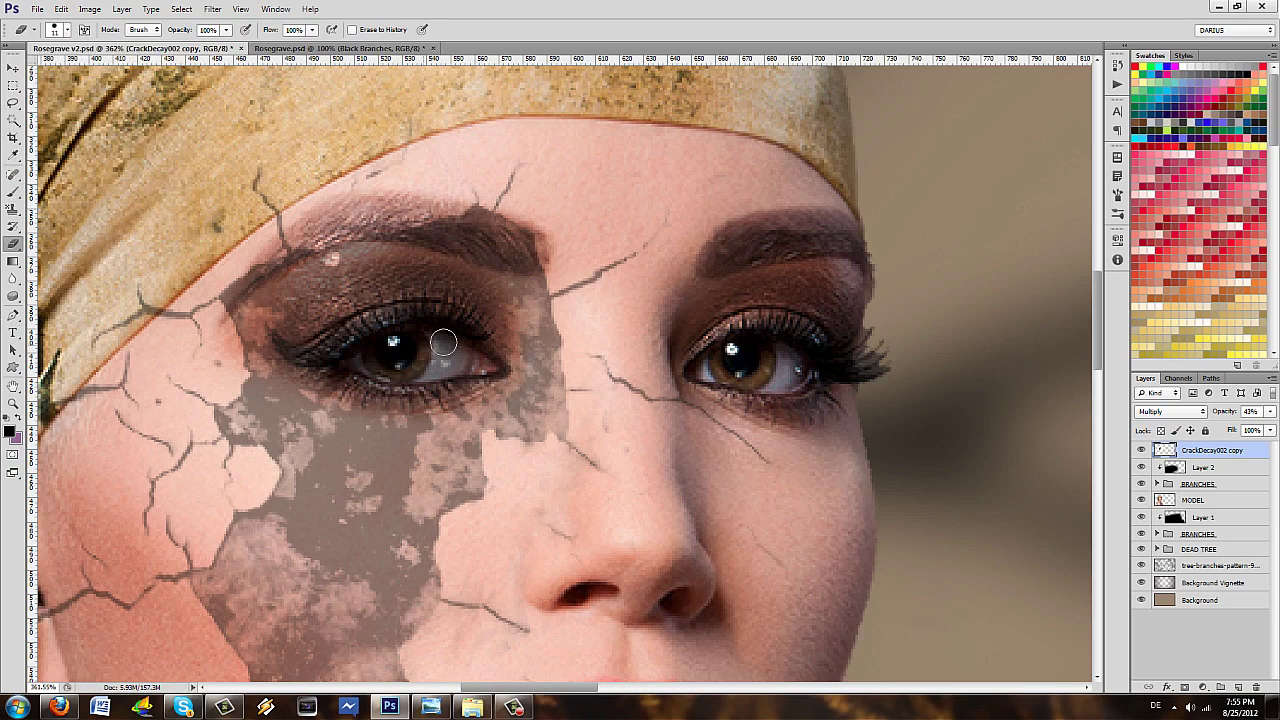
- Erase the crack texture over the eye and return the layer's opacity to 100%
mouse_move(483, 366)
mouse_down()
mouse_move(409, 373)
mouse_move(347, 358)
mouse_move(418, 342)
mouse_move(439, 343)
mouse_move(339, 366)
mouse_move(435, 335)
mouse_move(483, 361)
mouse_move(404, 373)
mouse_move(352, 356)
mouse_up()
scroll(352, 356, down, 6)
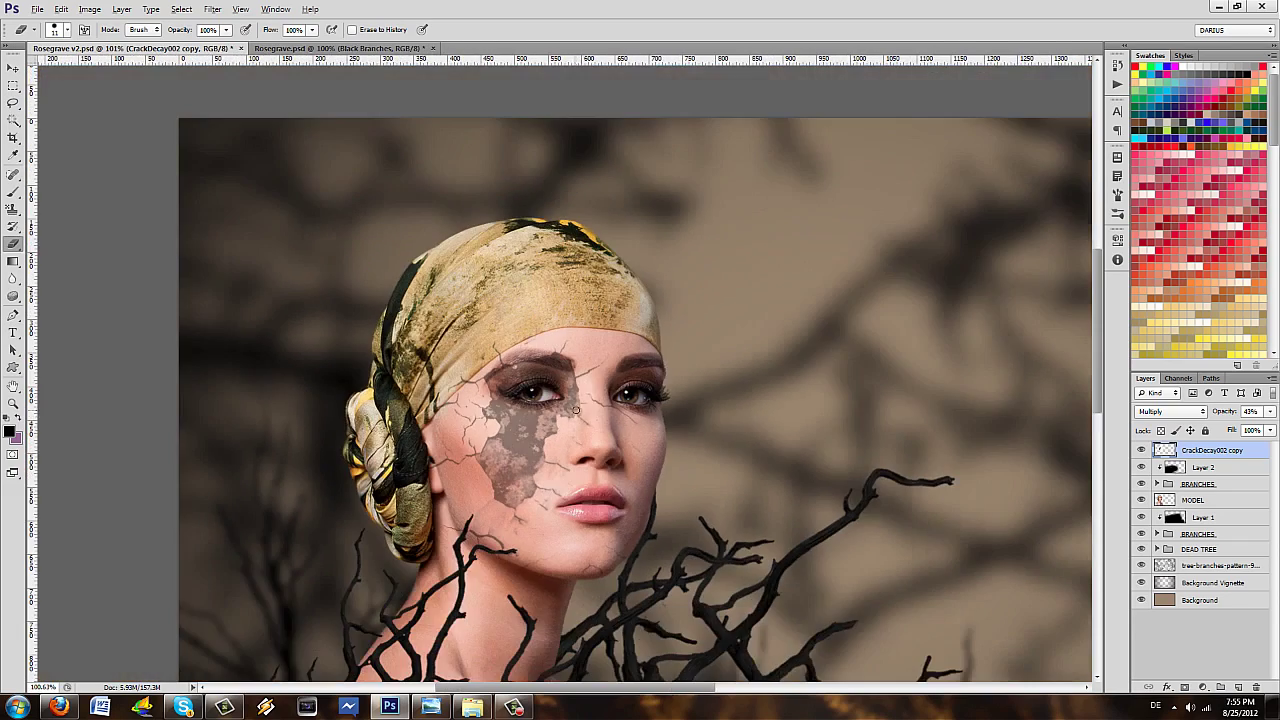
scroll(1074, 507, down, 2)
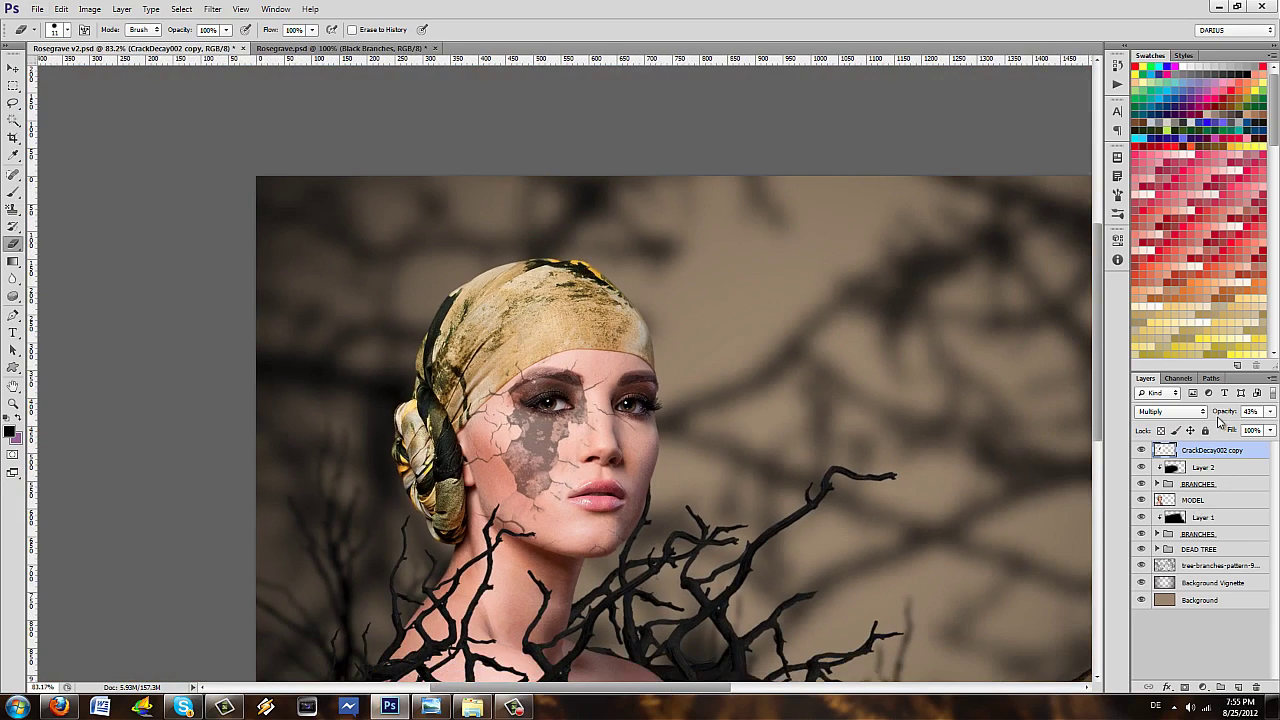
drag(1218, 411, 1218, 414)
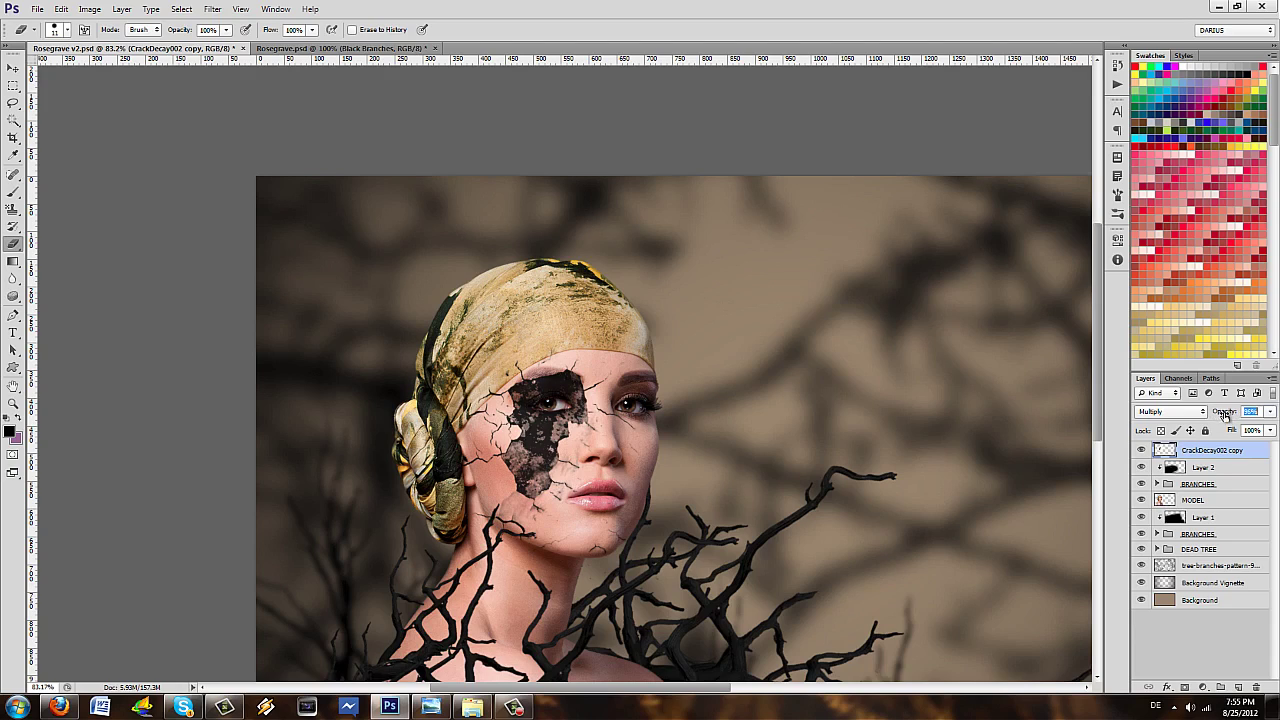
text(100)
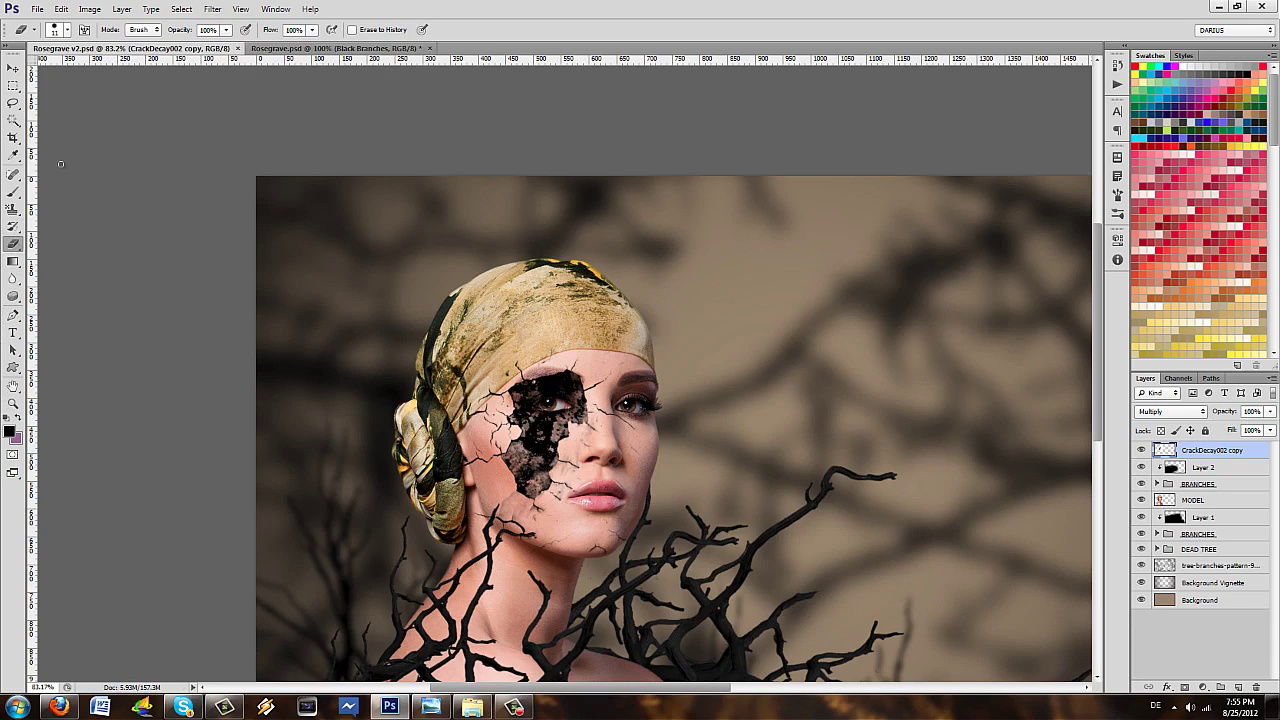
- Set the eraser to 131 px with 0% hardness and zoom in and out to check the cheek
click(66, 30)
drag(90, 78, 95, 76)
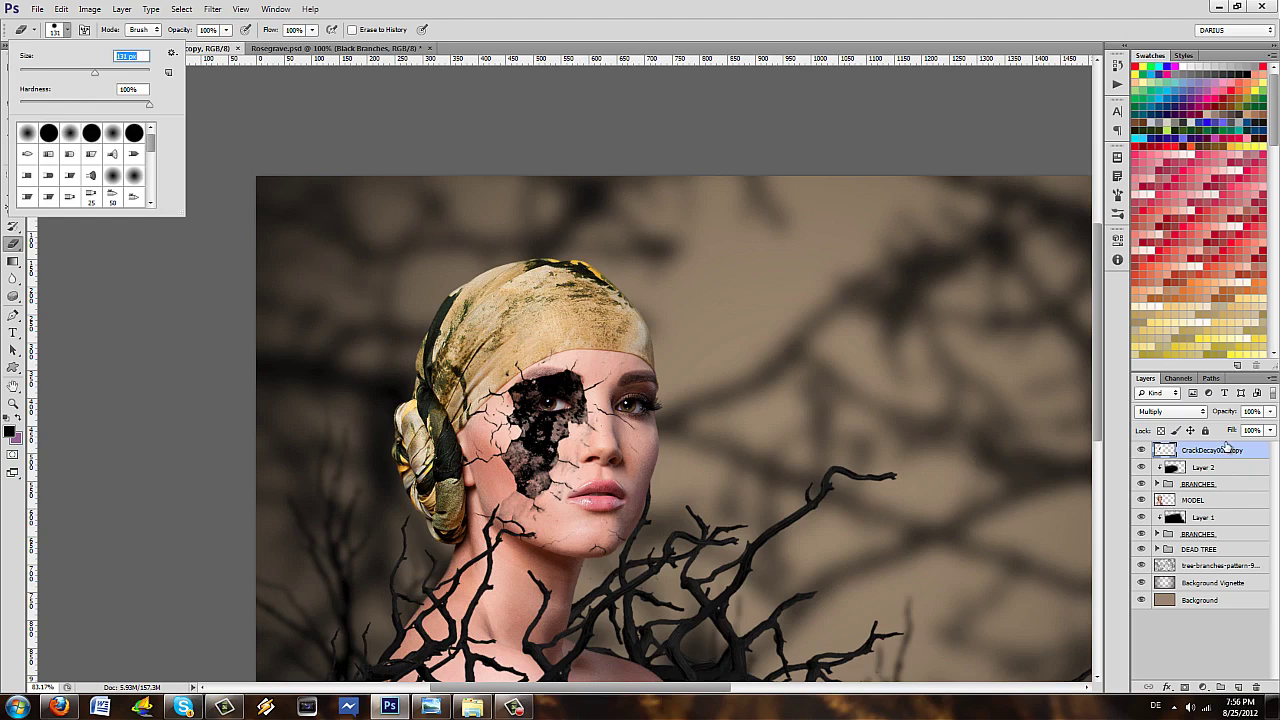
key(Return)
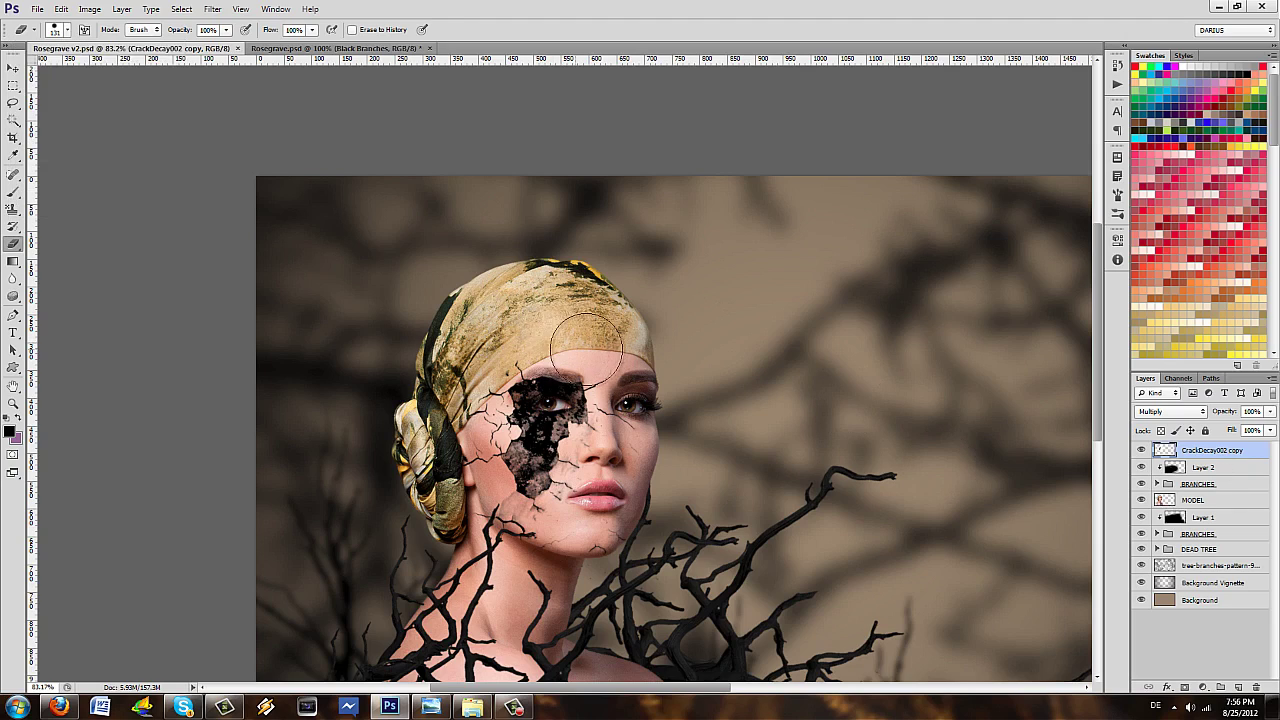
click(66, 30)
drag(83, 104, 5, 97)
click(61, 33)
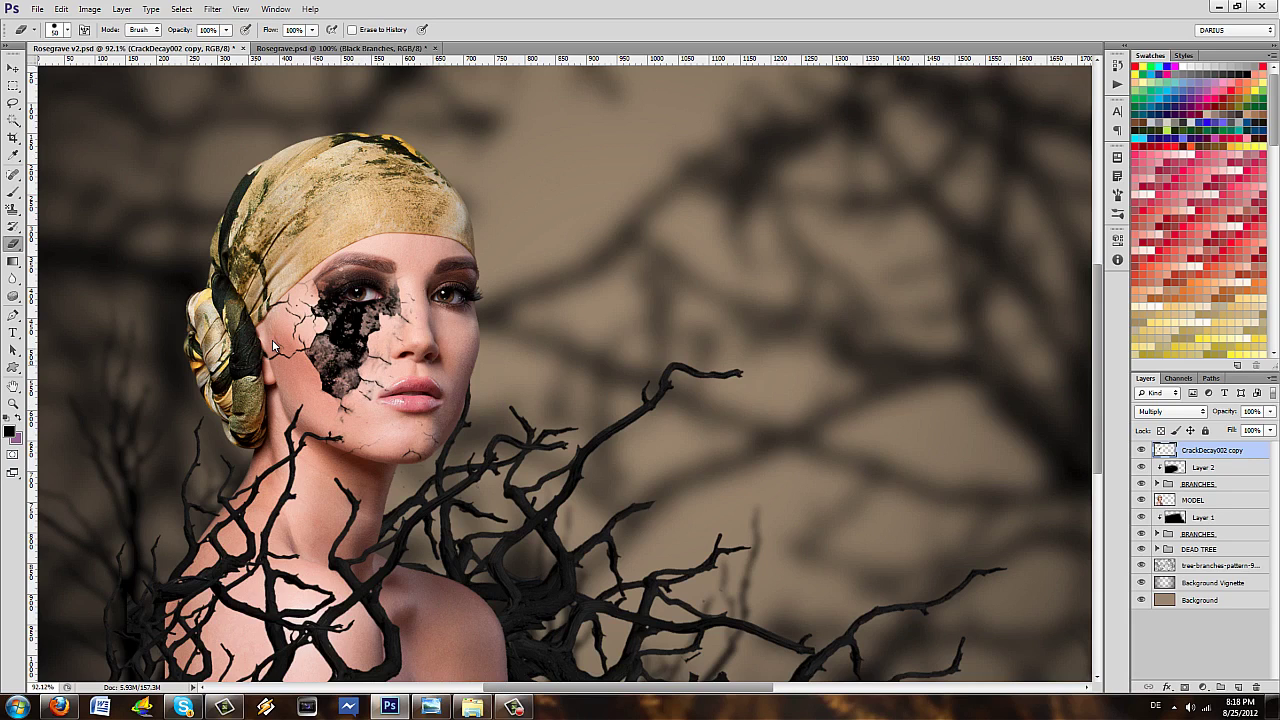
scroll(272, 345, up, 4)
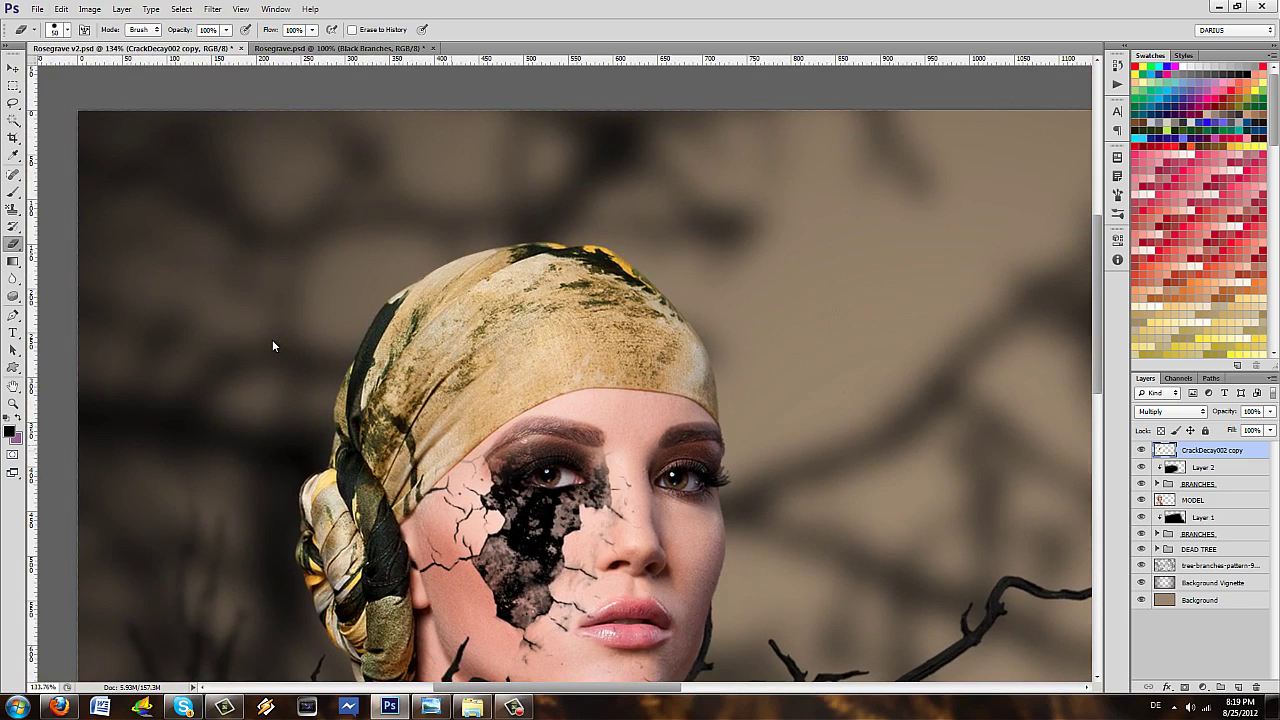
scroll(272, 345, down, 4)
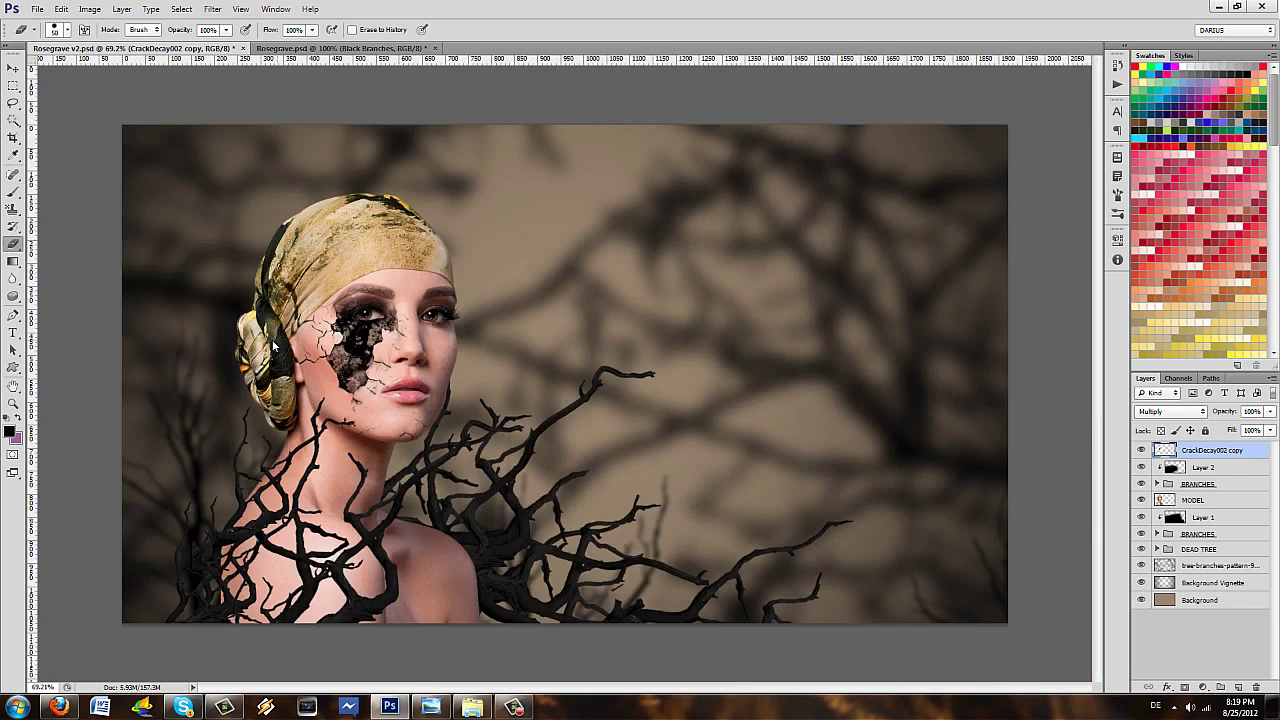
scroll(272, 345, up, 2)
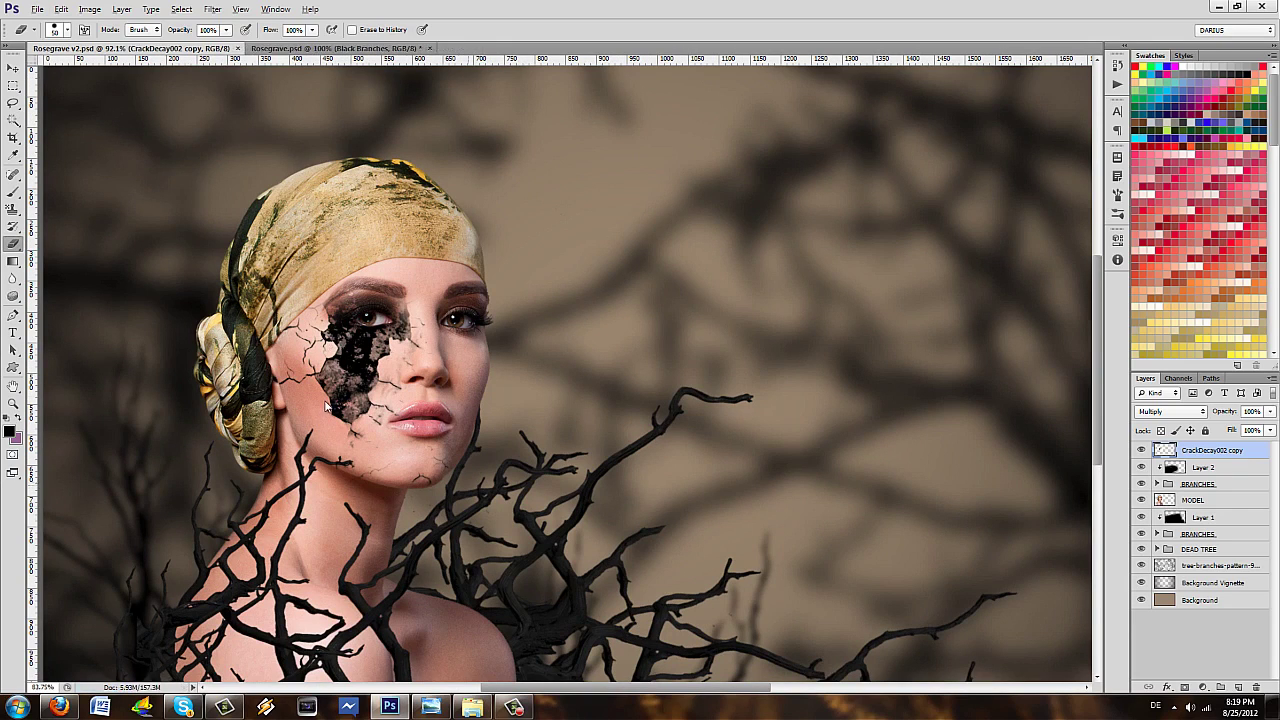
scroll(300, 365, down, 2)
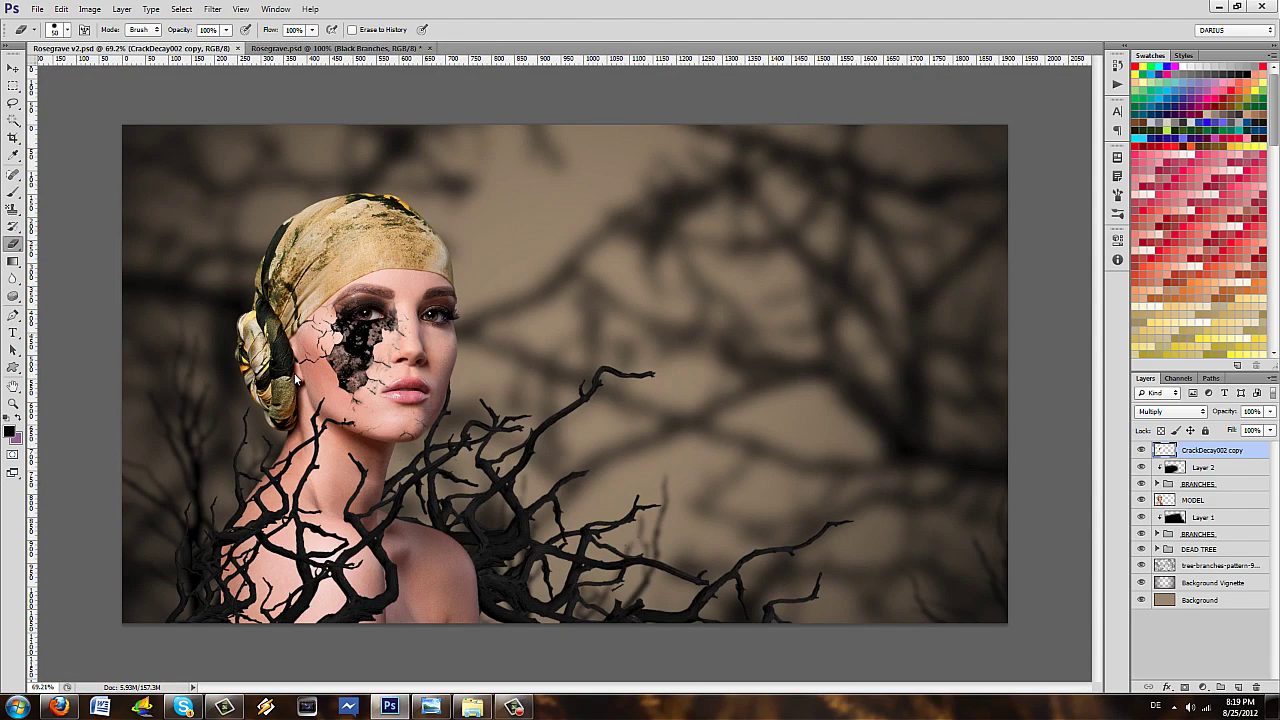
- Enlarge the dragon-rose image to about 122.56% and move it up and left over the head
drag(565, 375, 446, 256)
drag(653, 376, 748, 422)
drag(669, 263, 523, 226)
right_click(490, 254)
key(Escape)
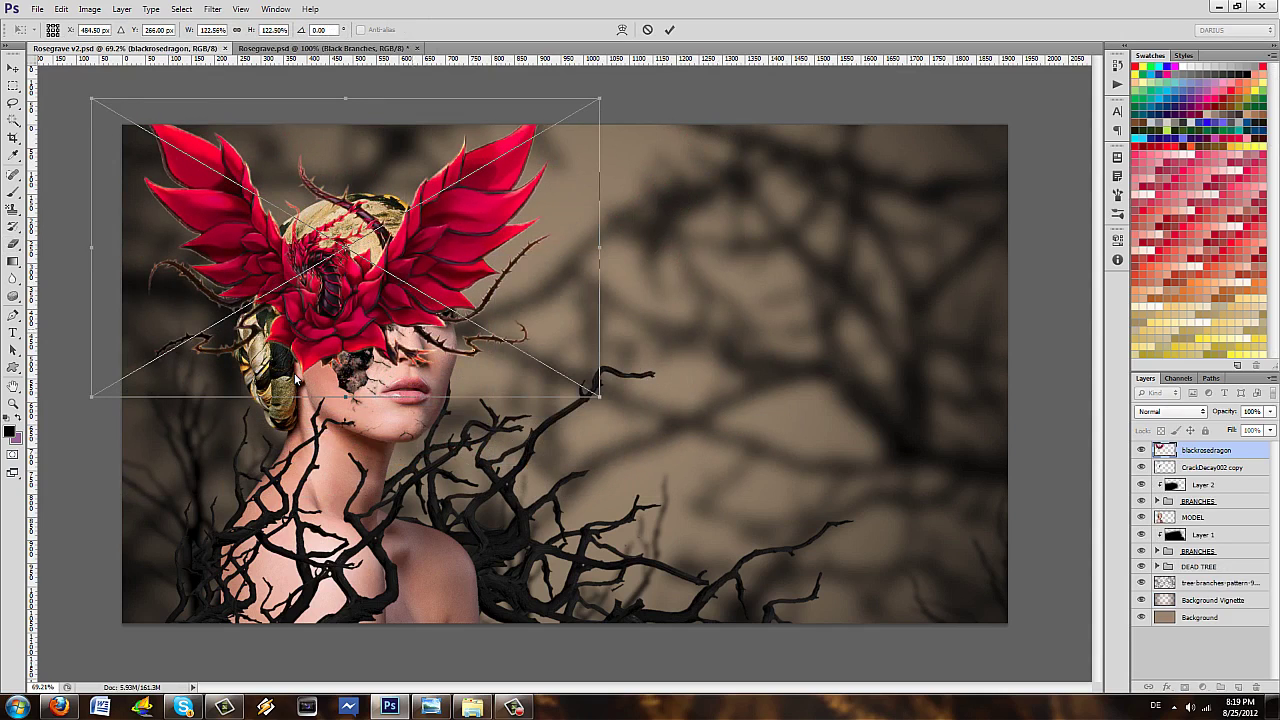
key(Return)
key(e)
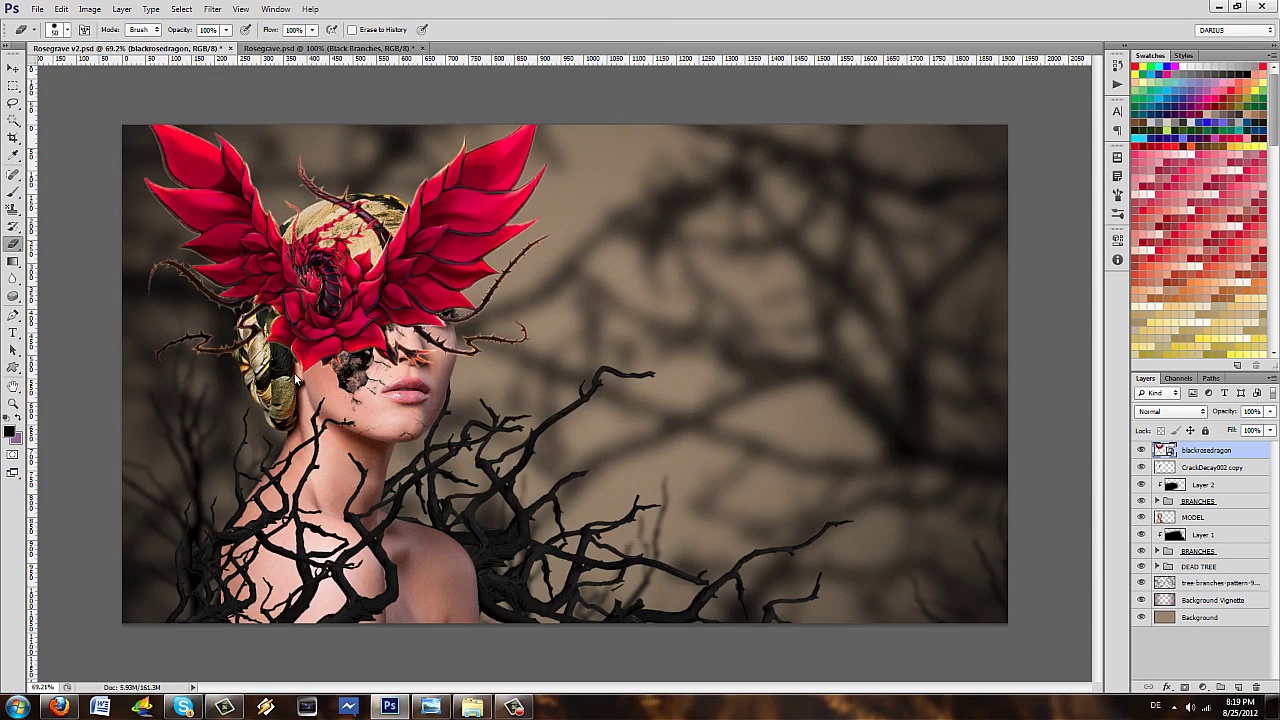
key(v)
drag(355, 278, 330, 268)
- Rotate the dragon-rose image about 160° so it hangs upside down over the face, then begin renaming its layer
key(ctrl+t)
drag(150, 420, 270, 90)
drag(296, 378, 274, 437)
drag(361, 653, 531, 663)
drag(440, 300, 455, 288)
key(Return)
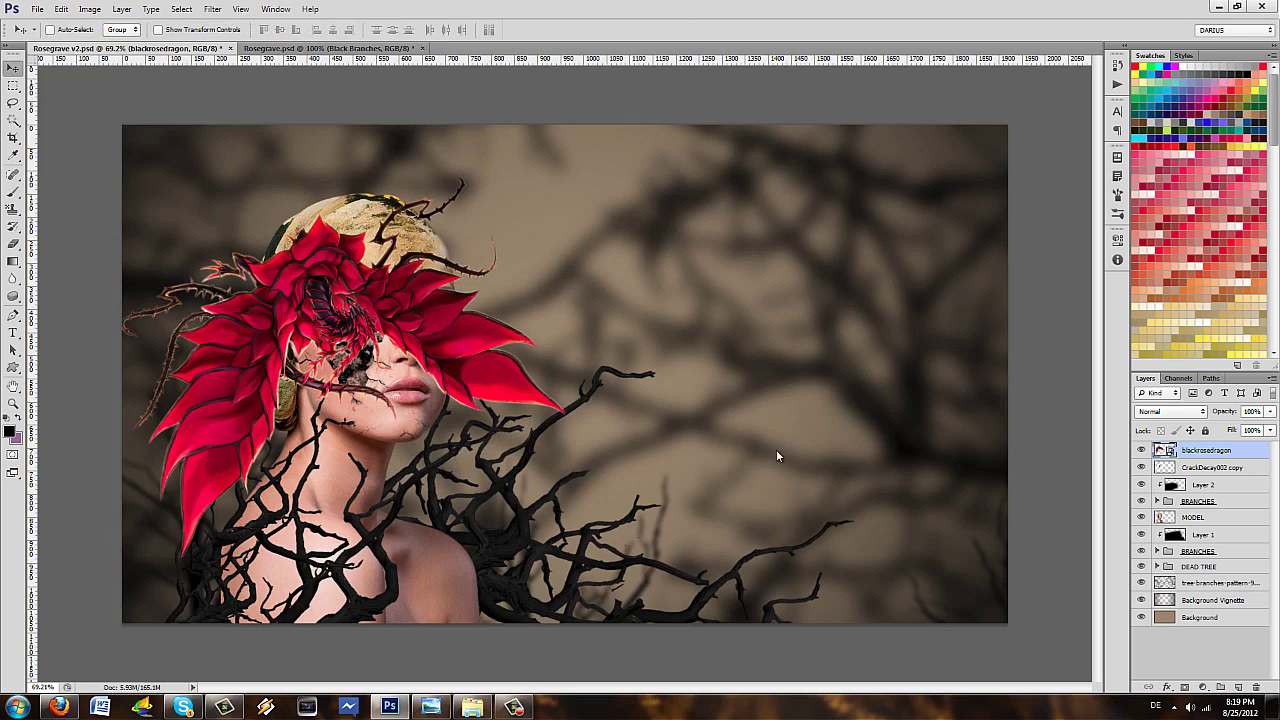
right_click(1246, 450)
click(957, 244)
- Name the rose layer DRAGON and erase its right-side petals off the face
text(DRAGON)
key(Return)
key(b)
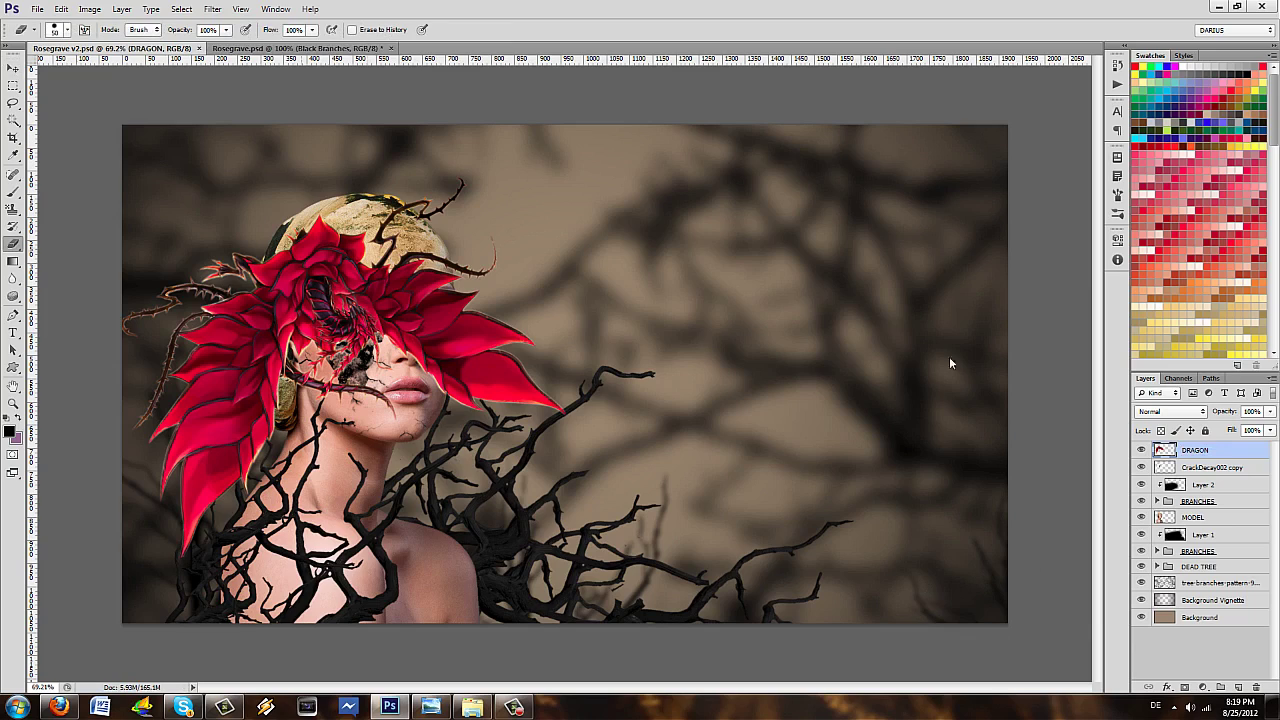
mouse_move(560, 405)
mouse_down()
mouse_move(510, 340)
mouse_move(496, 430)
mouse_move(470, 290)
mouse_move(458, 385)
mouse_up()
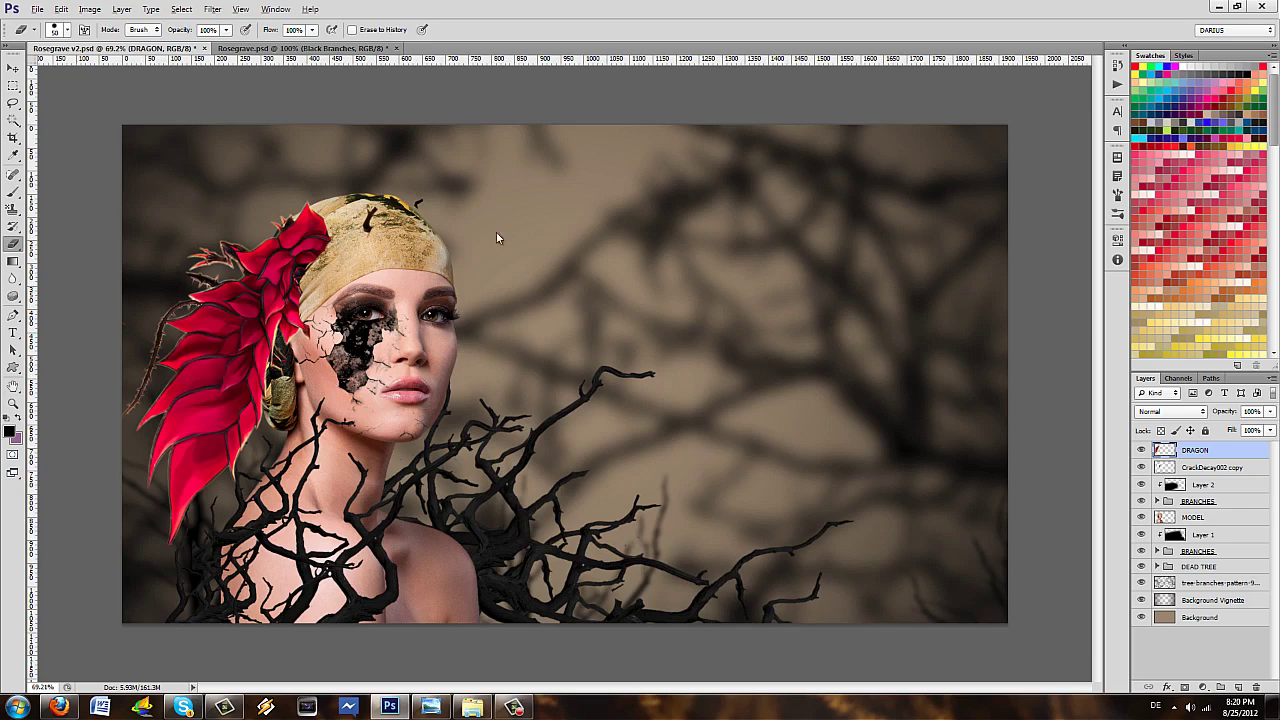
- Duplicate DRAGON, shrink the copy to about 73% and tilt it into place
key(ctrl+j)
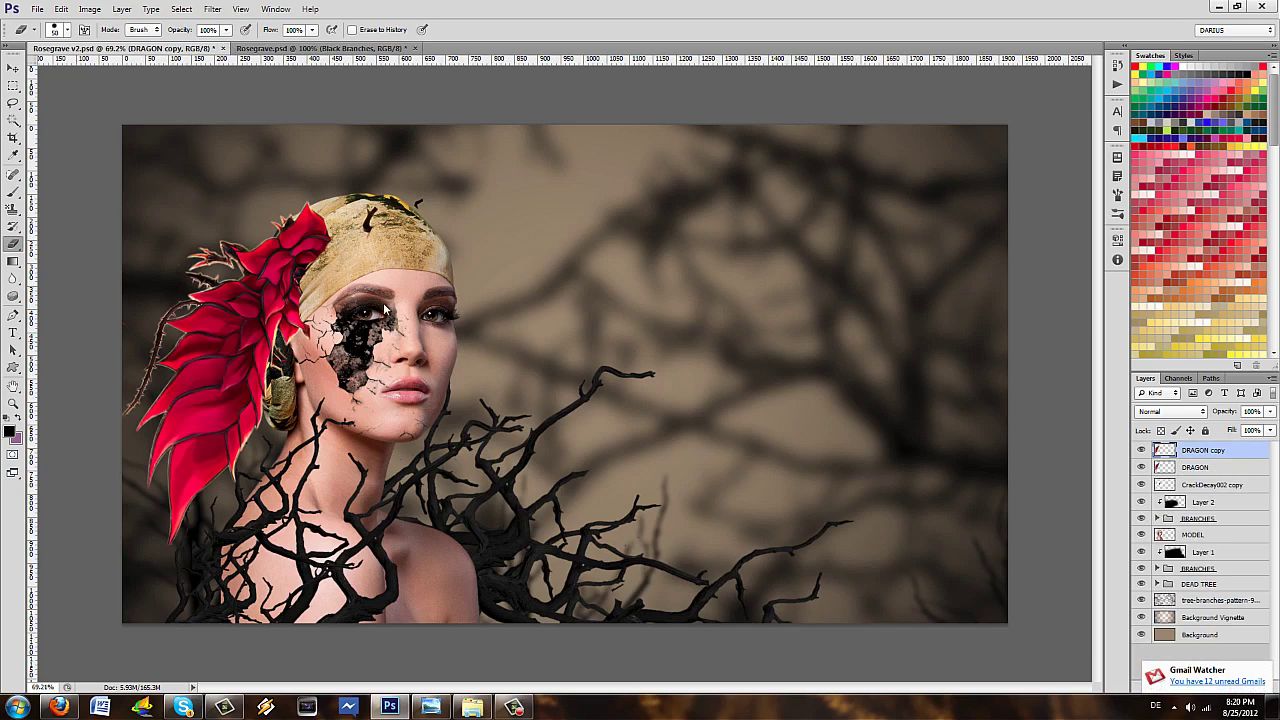
key(ctrl+t)
drag(538, 195, 430, 245)
drag(305, 440, 392, 380)
drag(605, 402, 605, 385)
drag(445, 350, 430, 352)
drag(570, 400, 572, 388)
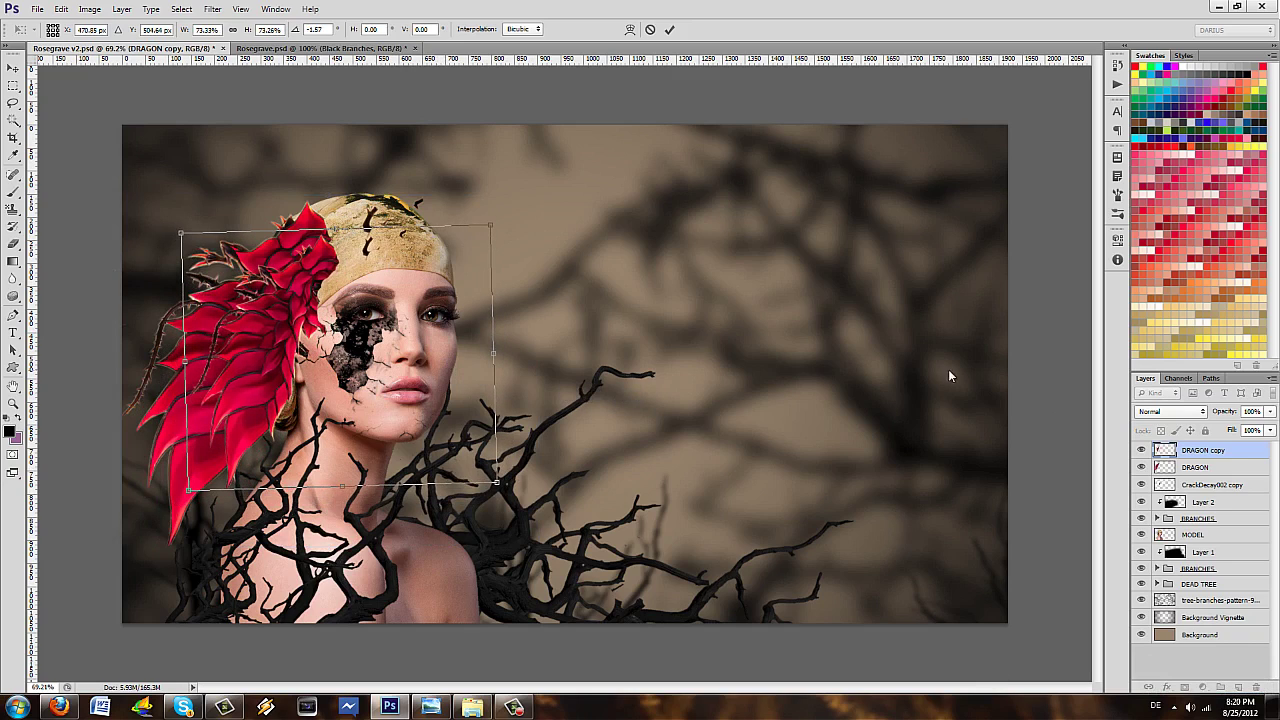
key(e)
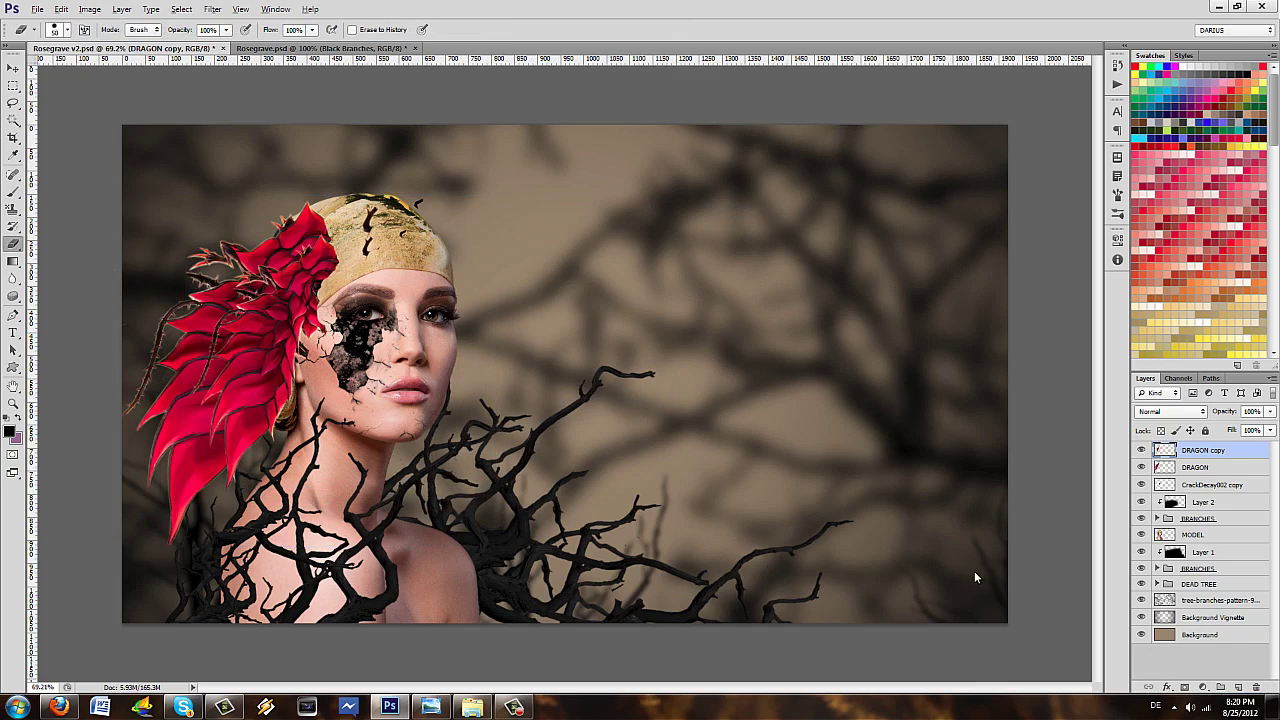
- Duplicate the petals again as DRAGON copy 2 and rotate it about 30° up-left
key(ctrl+j)
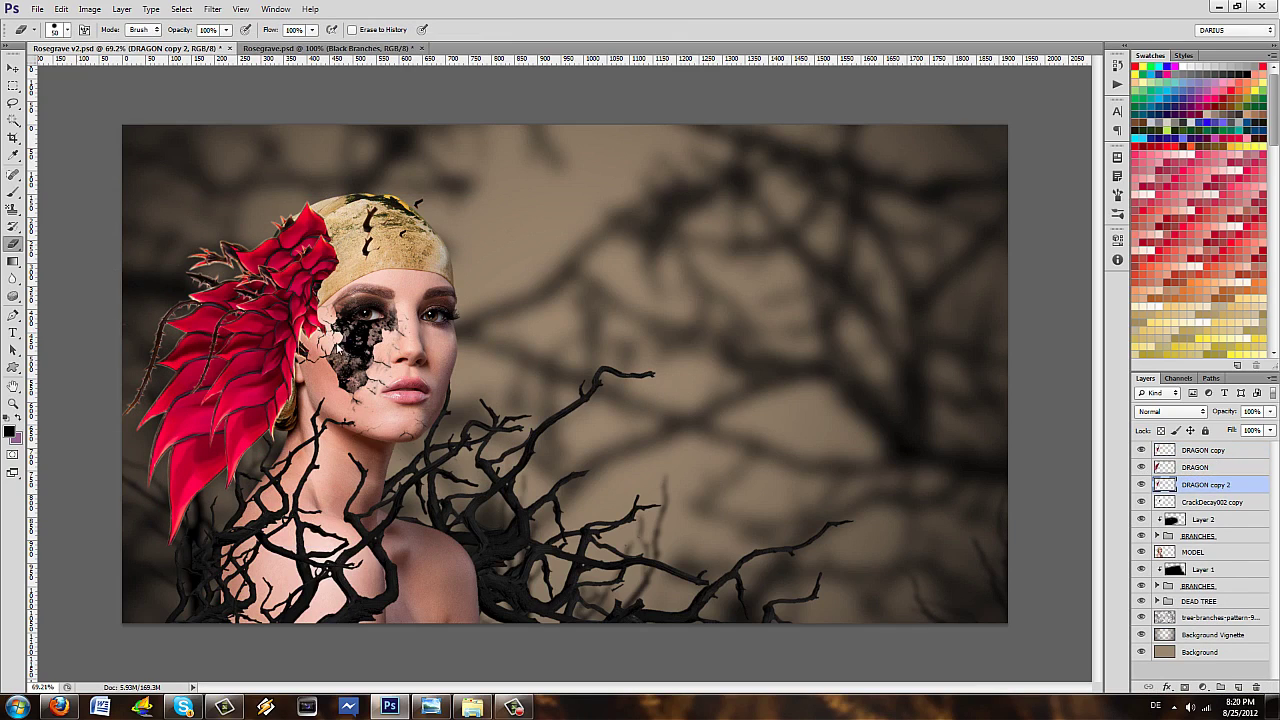
key(alt+bracketright)
key(alt+bracketleft)
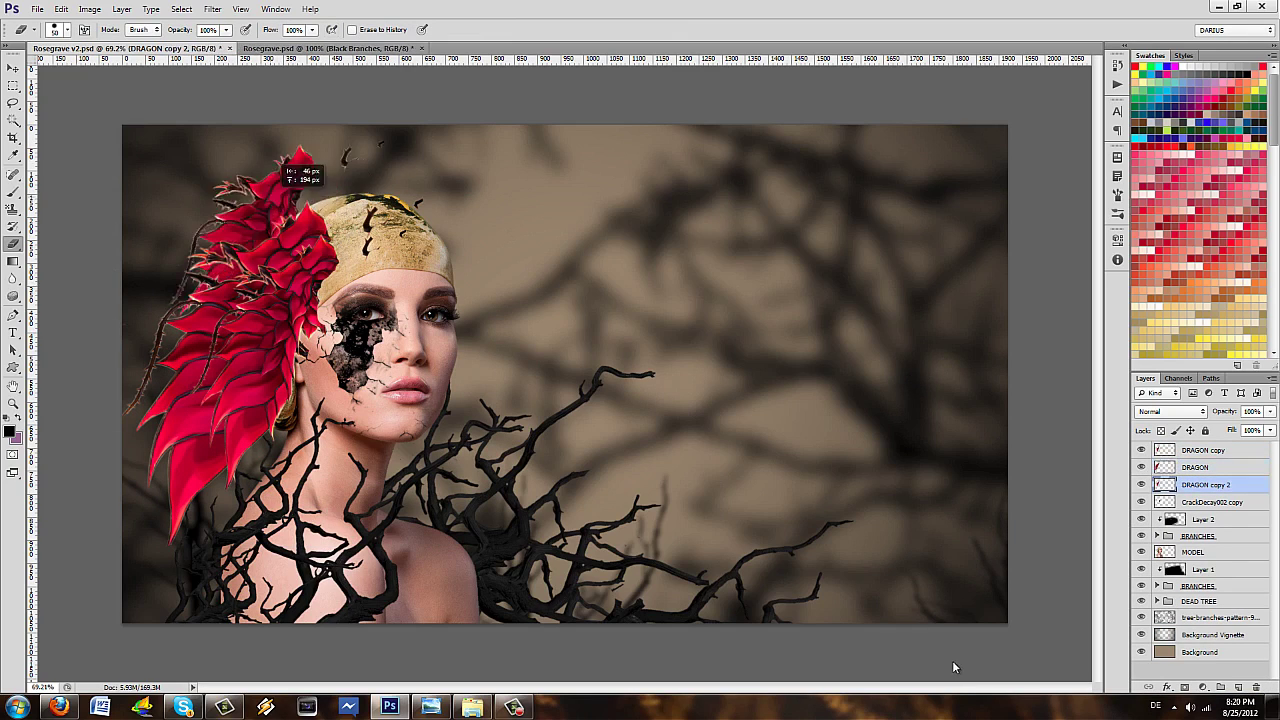
key(ctrl+t)
drag(954, 634, 917, 344)
key(Return)
key(b)
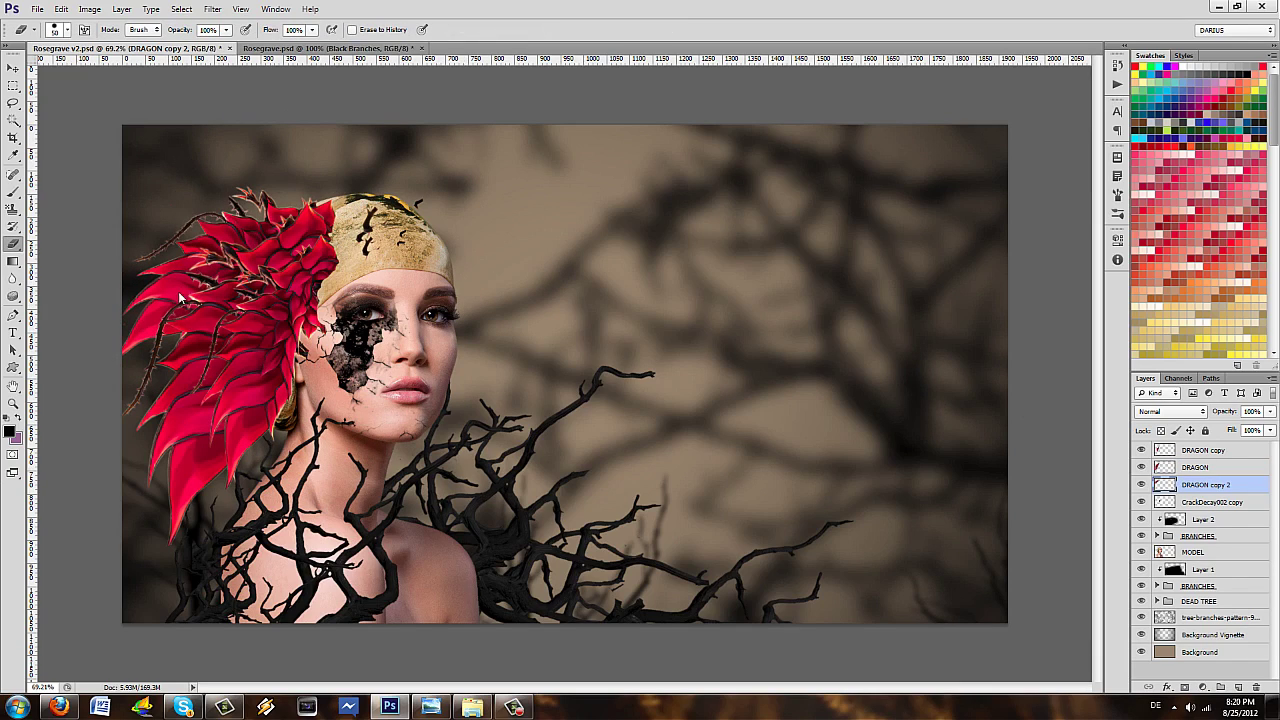
- Duplicate the three DRAGON layers, move the copies below MODEL, and rotate them about 31° atop the head
key(alt+shift+bracketright)
key(alt+shift+bracketright)
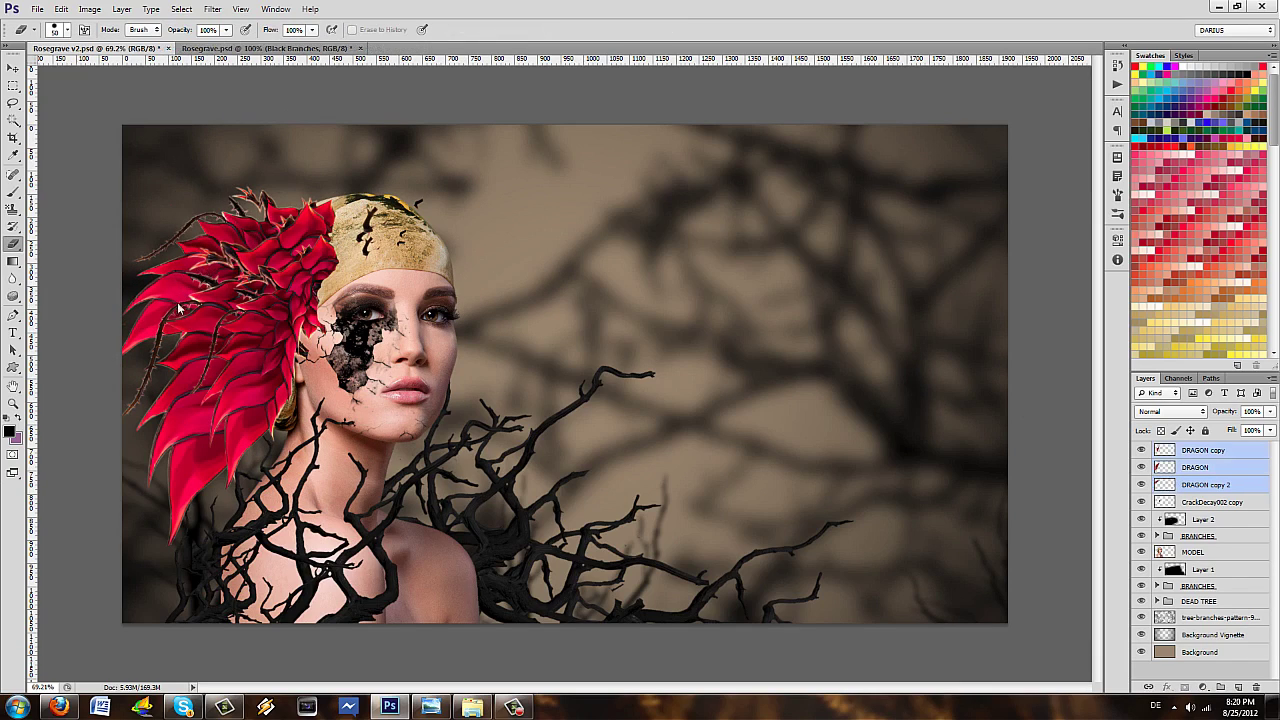
key(ctrl+j)
key(ctrl+bracketleft)
key(ctrl+bracketleft)
key(ctrl+bracketleft)
key(ctrl+bracketleft)
key(ctrl+bracketleft)
key(ctrl+bracketleft)
key(ctrl+bracketleft)
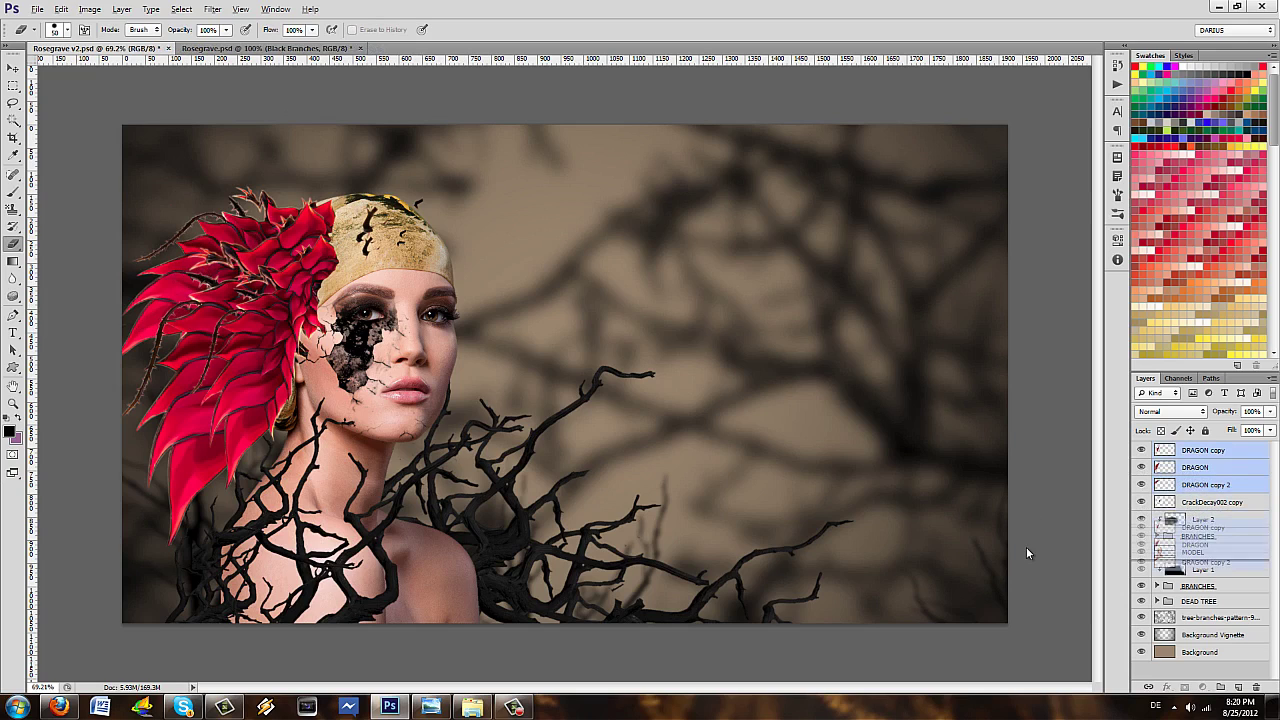
drag(1026, 553, 185, 265)
key(ctrl+t)
drag(692, 345, 805, 468)
drag(590, 290, 520, 318)
drag(781, 528, 984, 644)
key(Return)
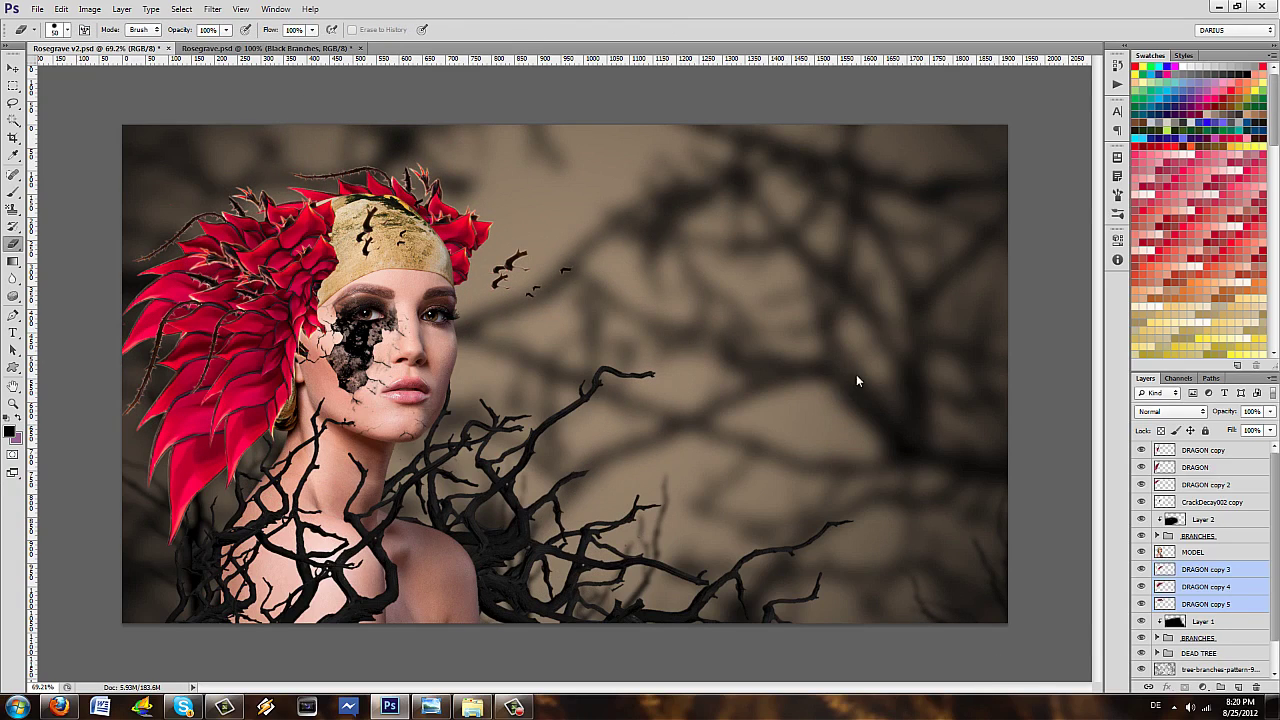
- Merge DRAGON copy 3, 4 and 5 into one layer, and merge the upper petal layers into DRAGON copy
right_click(1205, 600)
click(1160, 438)
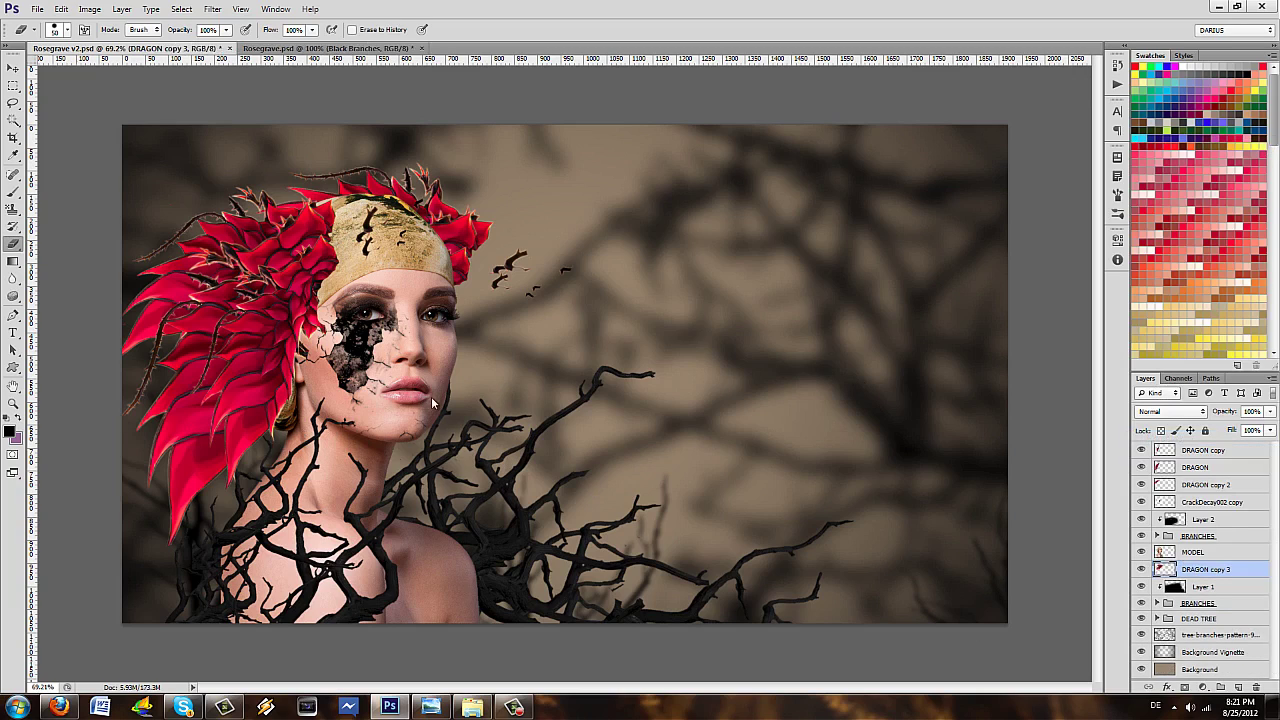
click(1205, 484)
shift+click(1205, 450)
right_click(1205, 470)
key(Up)
key(Return)
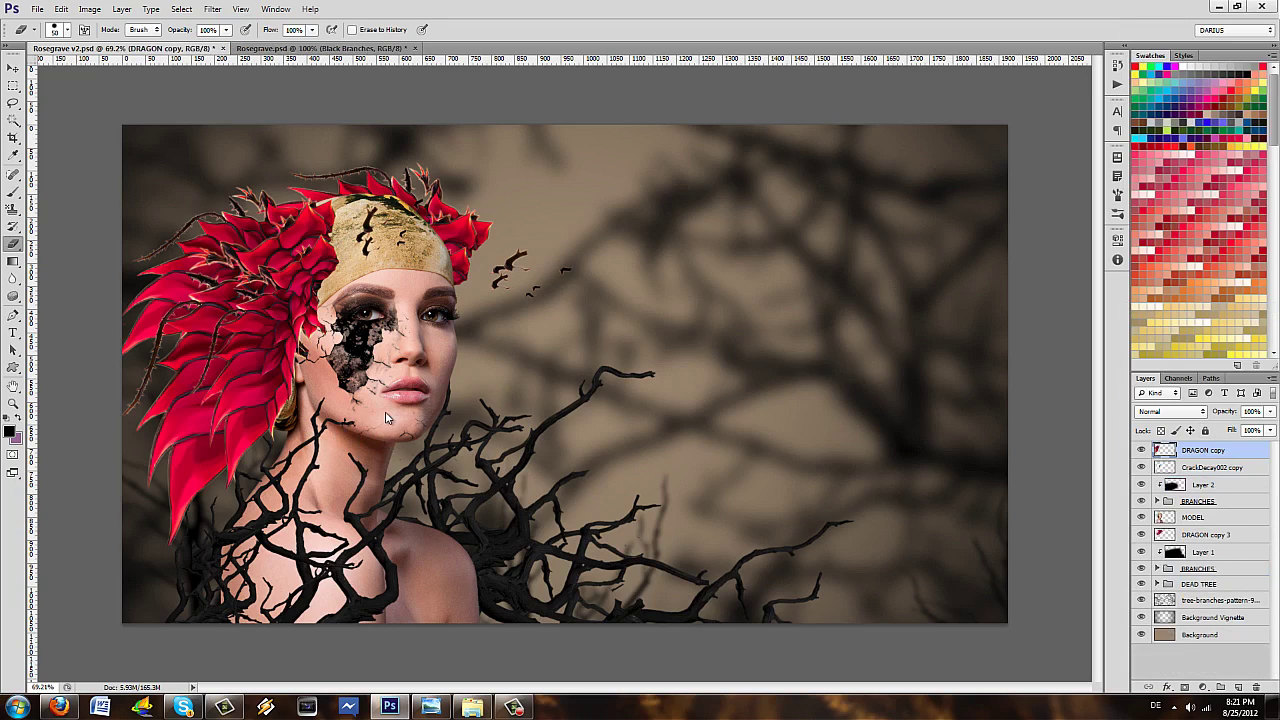
scroll(416, 400, up, 2)
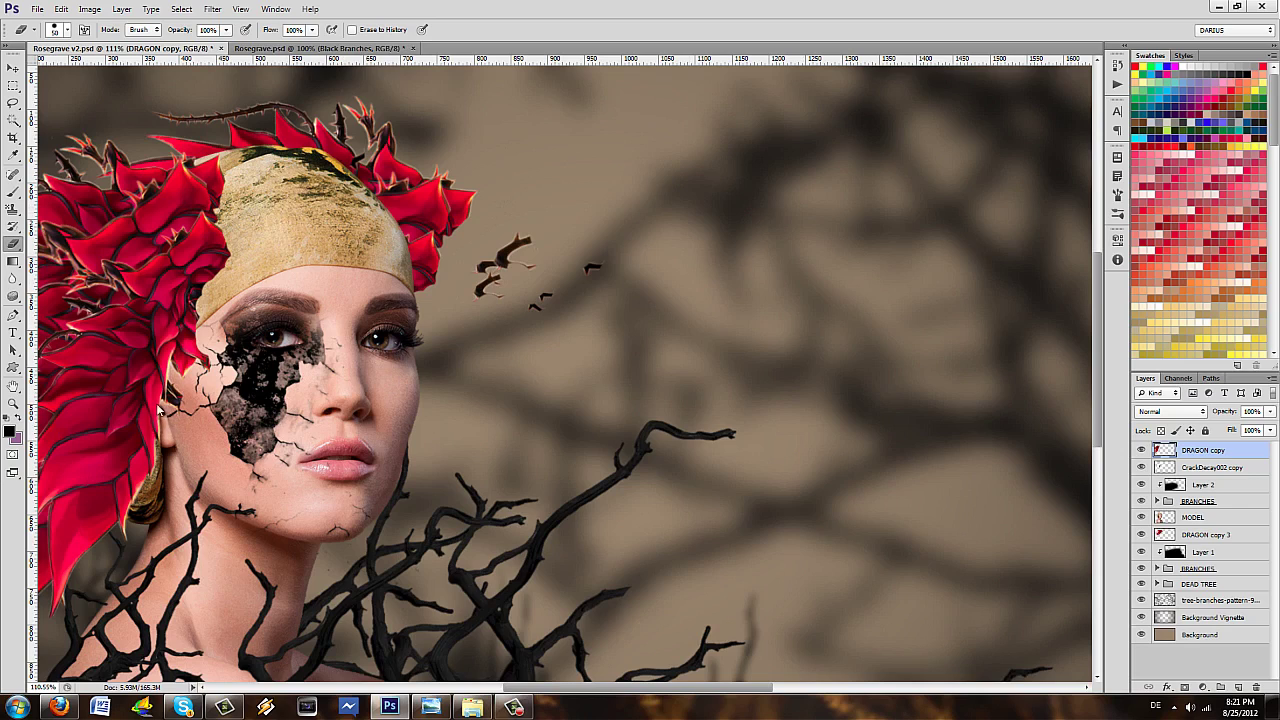
ctrl+click(368, 438)
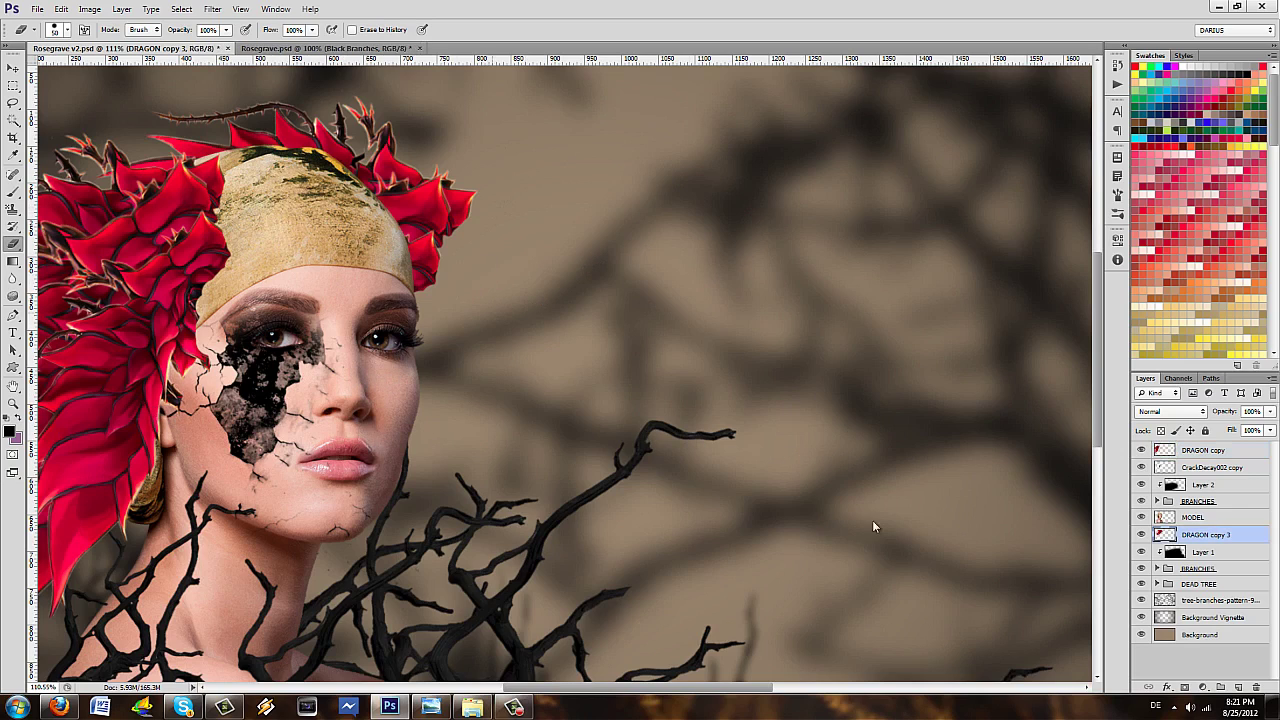
scroll(928, 507, down, 3)
- Duplicate the top DRAGON copy, shrink it to about 79%, rotate it and place it left of the head
key(alt+period)
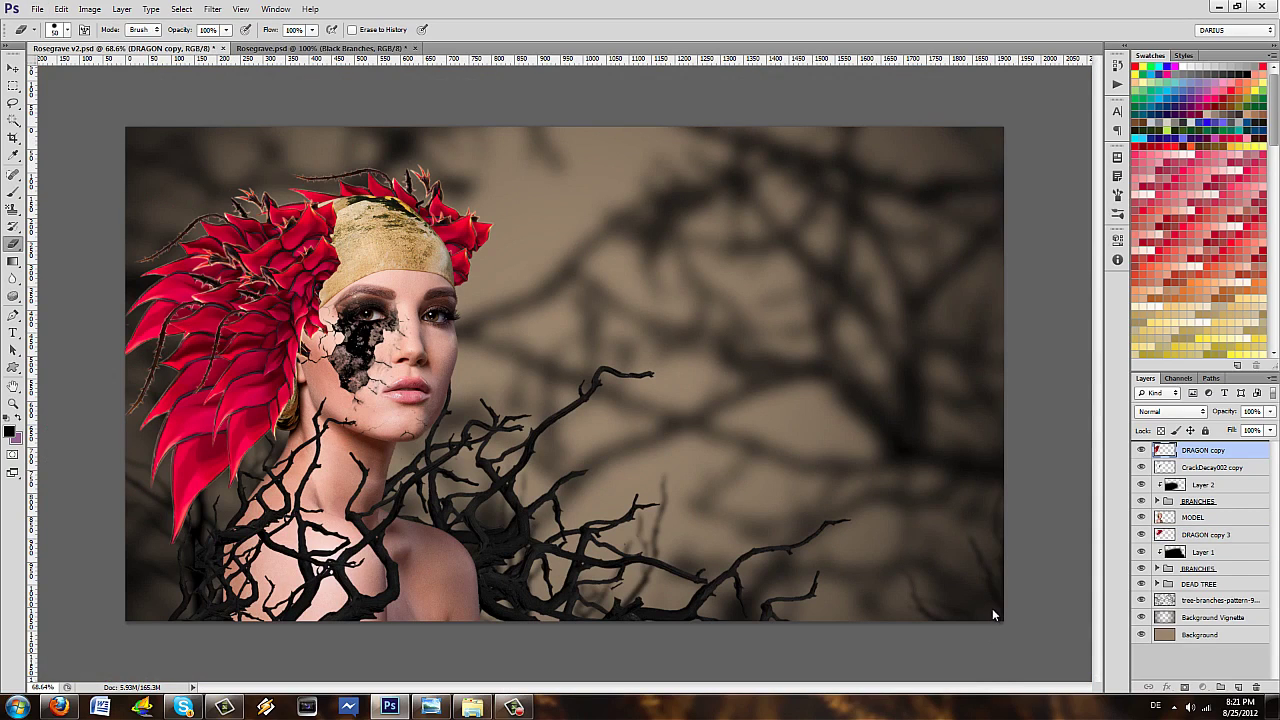
key(ctrl+j)
key(ctrl+t)
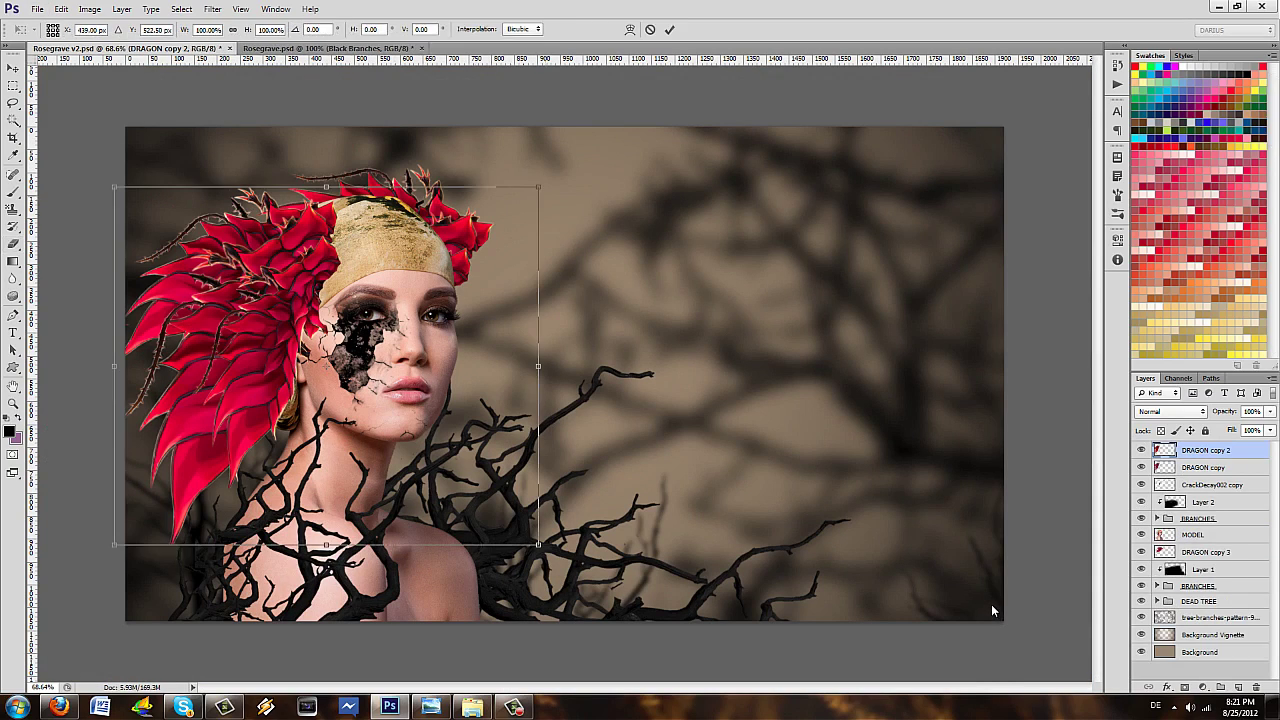
drag(540, 189, 469, 200)
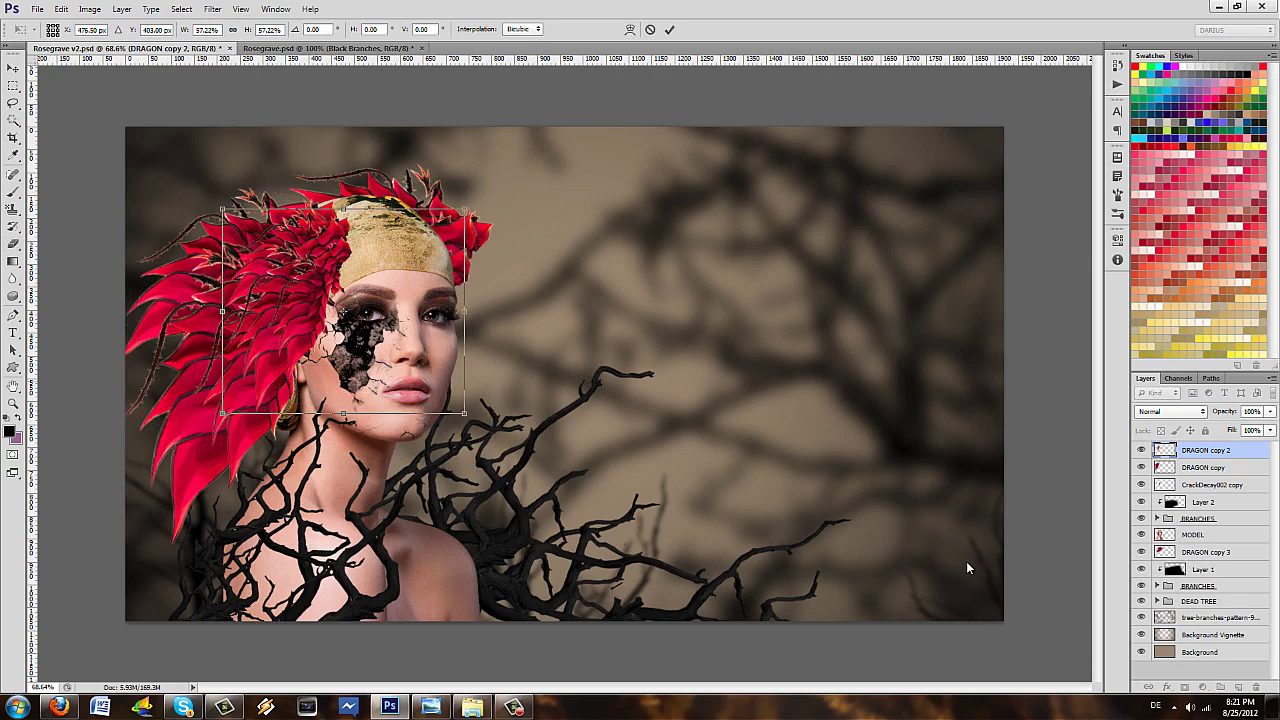
mouse_move(430, 305)
mouse_down()
mouse_move(300, 330)
mouse_move(257, 377)
mouse_move(383, 248)
mouse_move(334, 249)
mouse_move(425, 346)
mouse_move(337, 284)
mouse_up()
key(Return)
key(e)
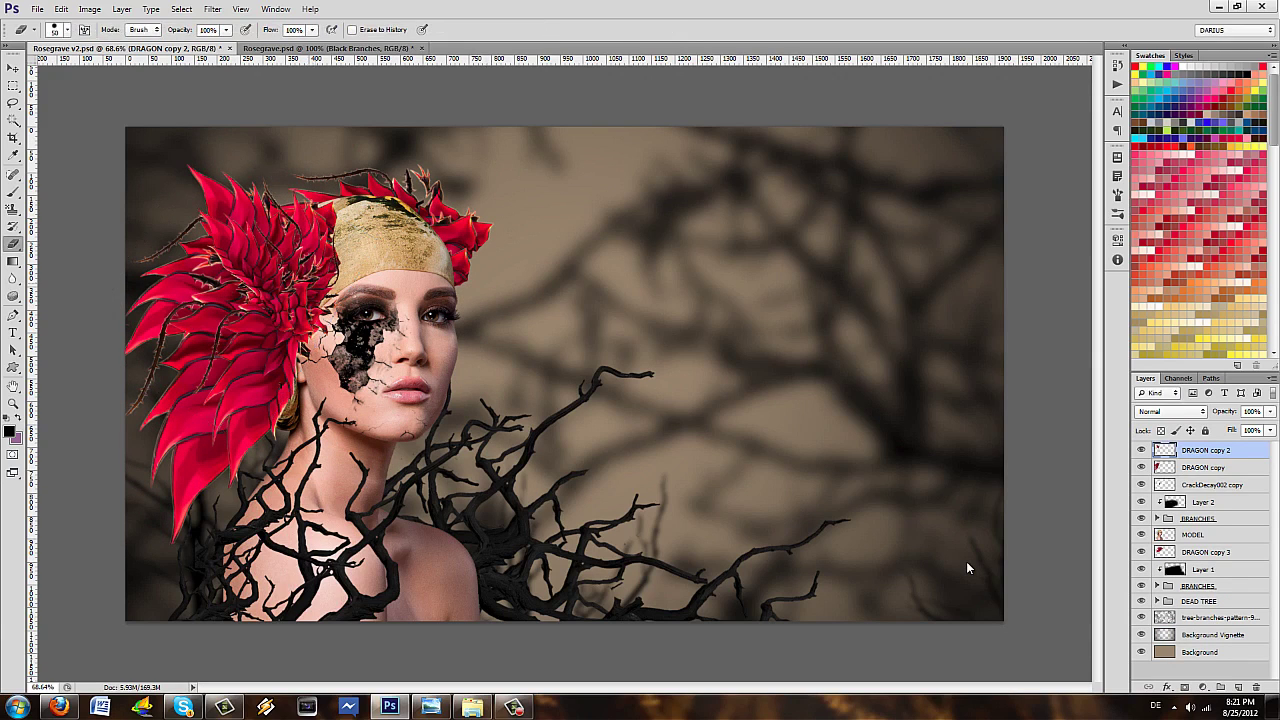
mouse_move(313, 240)
mouse_down()
mouse_move(245, 280)
mouse_move(258, 240)
mouse_move(320, 230)
mouse_up()
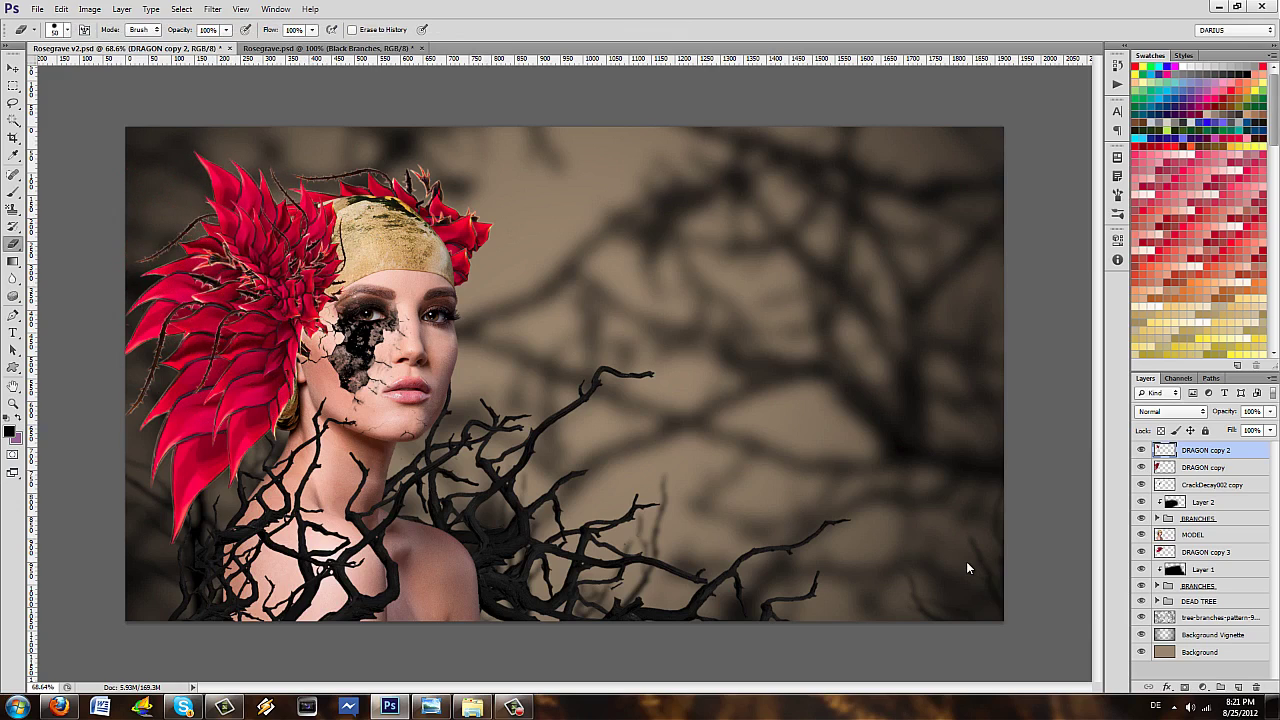
- Set the eraser's hardness to 0% for a fully soft edge
click(66, 29)
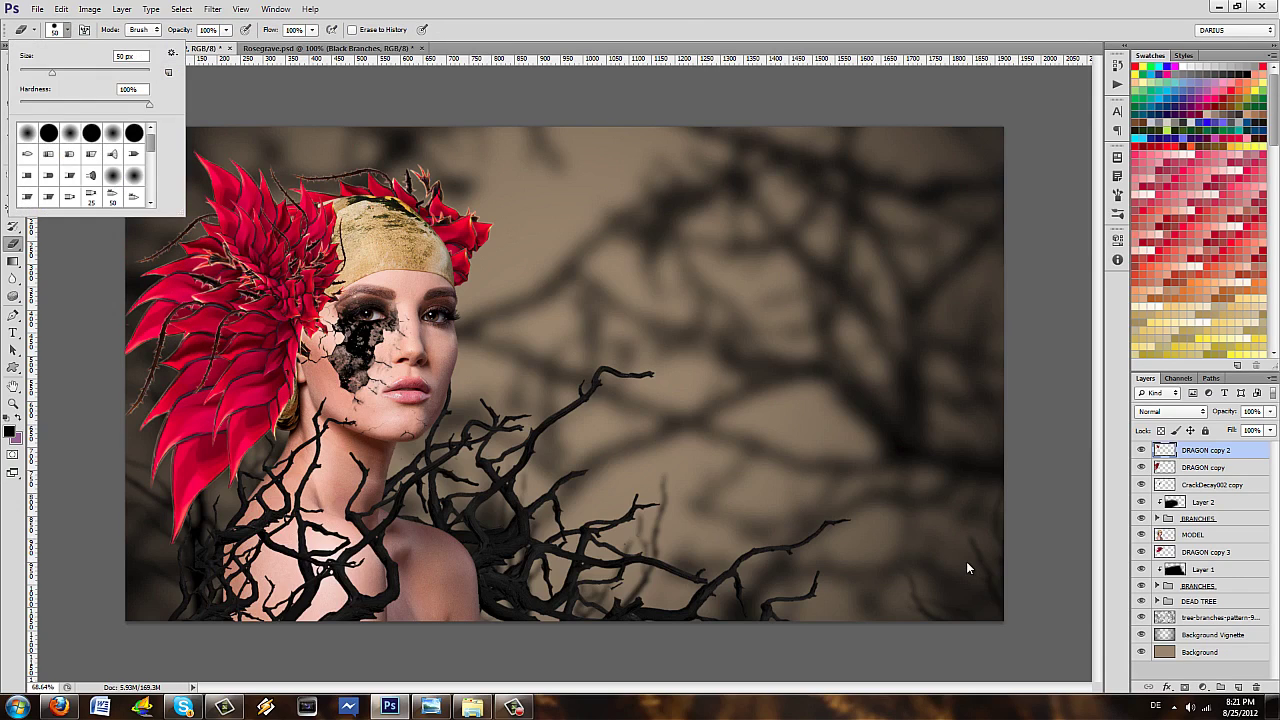
mouse_move(148, 104)
mouse_down()
mouse_move(42, 104)
mouse_move(81, 72)
mouse_up()
key(Return)
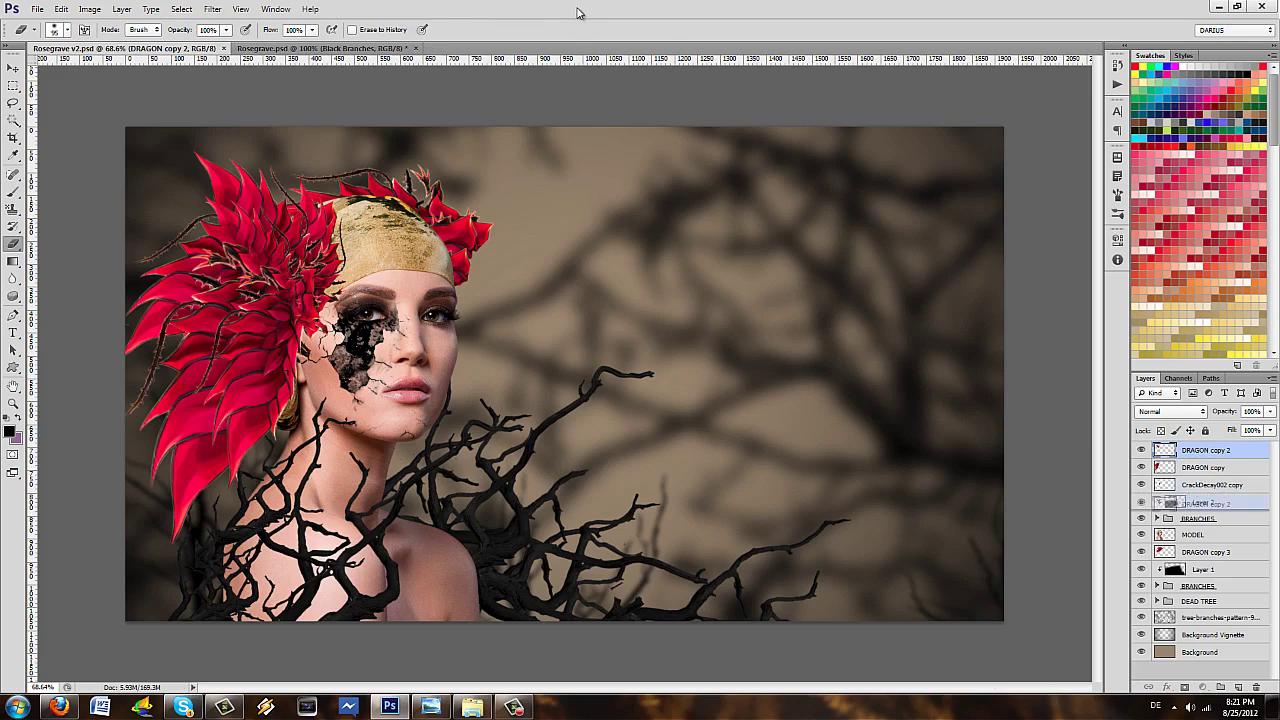
- Duplicate the DRAGON copy 3 petals, move the copy up-right of the head and tilt it about -8°
key(ctrl+j)
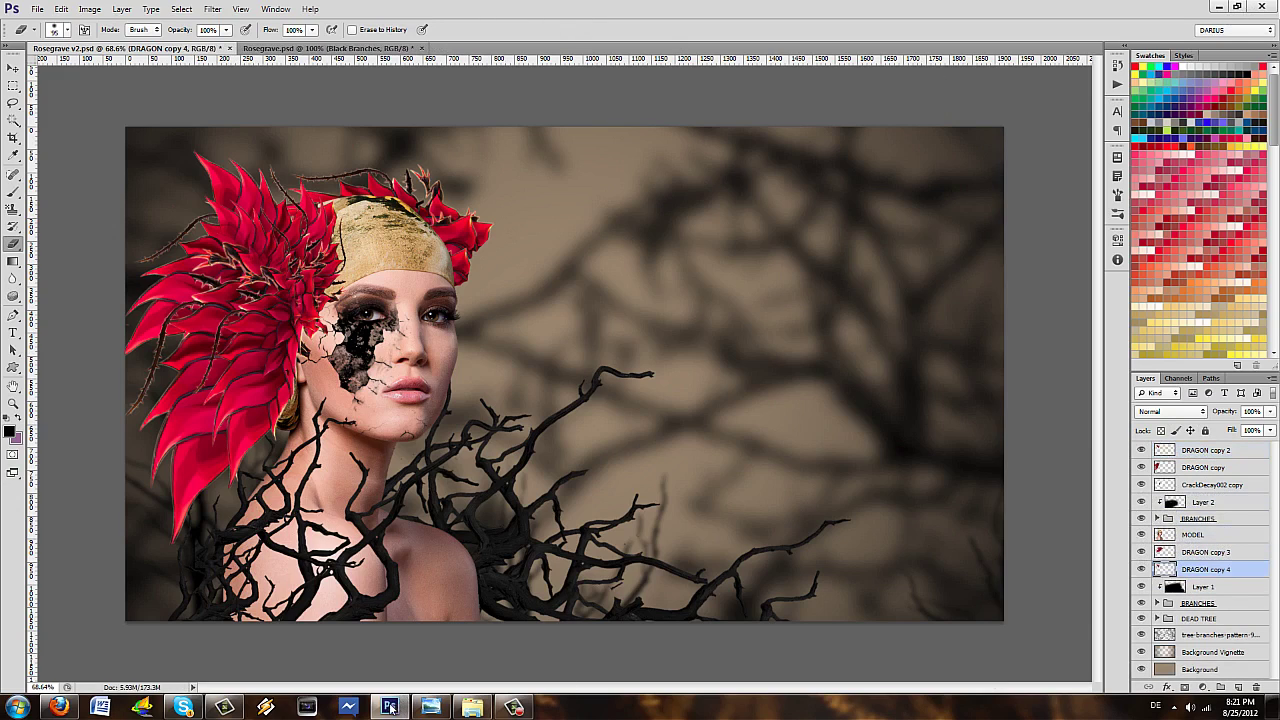
drag(406, 146, 634, 190)
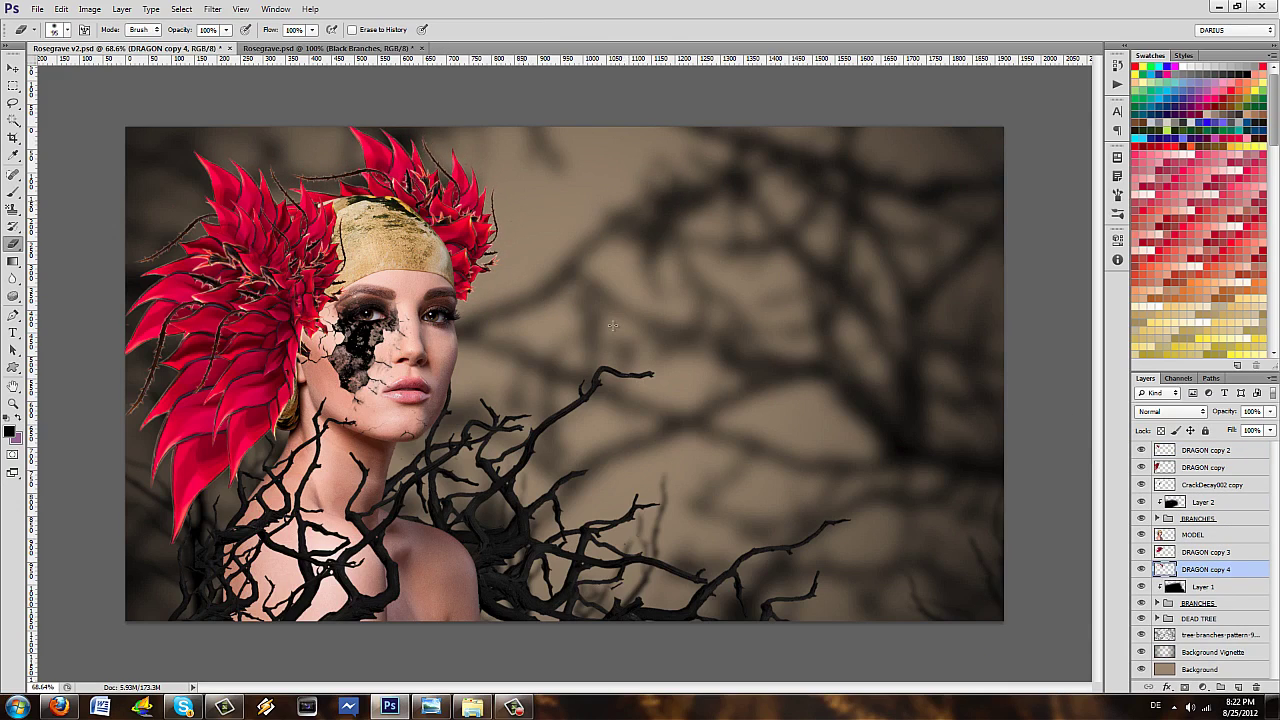
key(ctrl+t)
drag(580, 185, 565, 160)
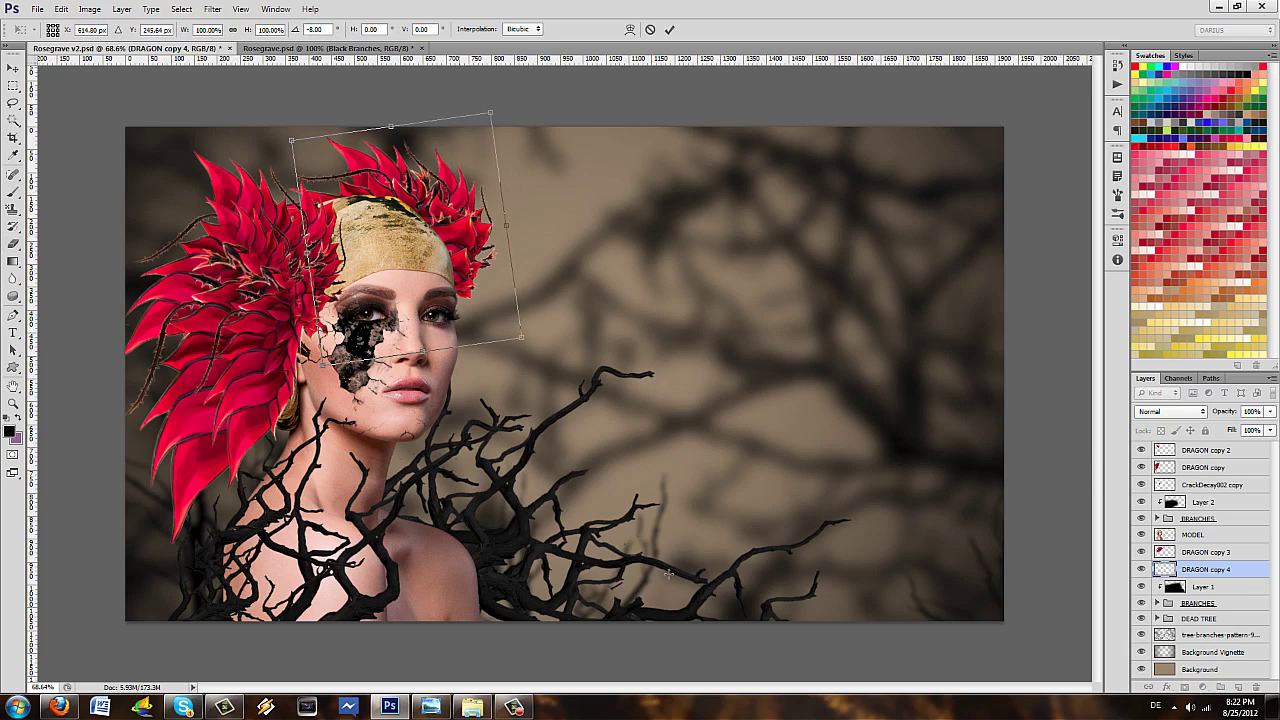
key(Return)
- Select both feather layers and shift them slightly down and to the right on the head
key(e)
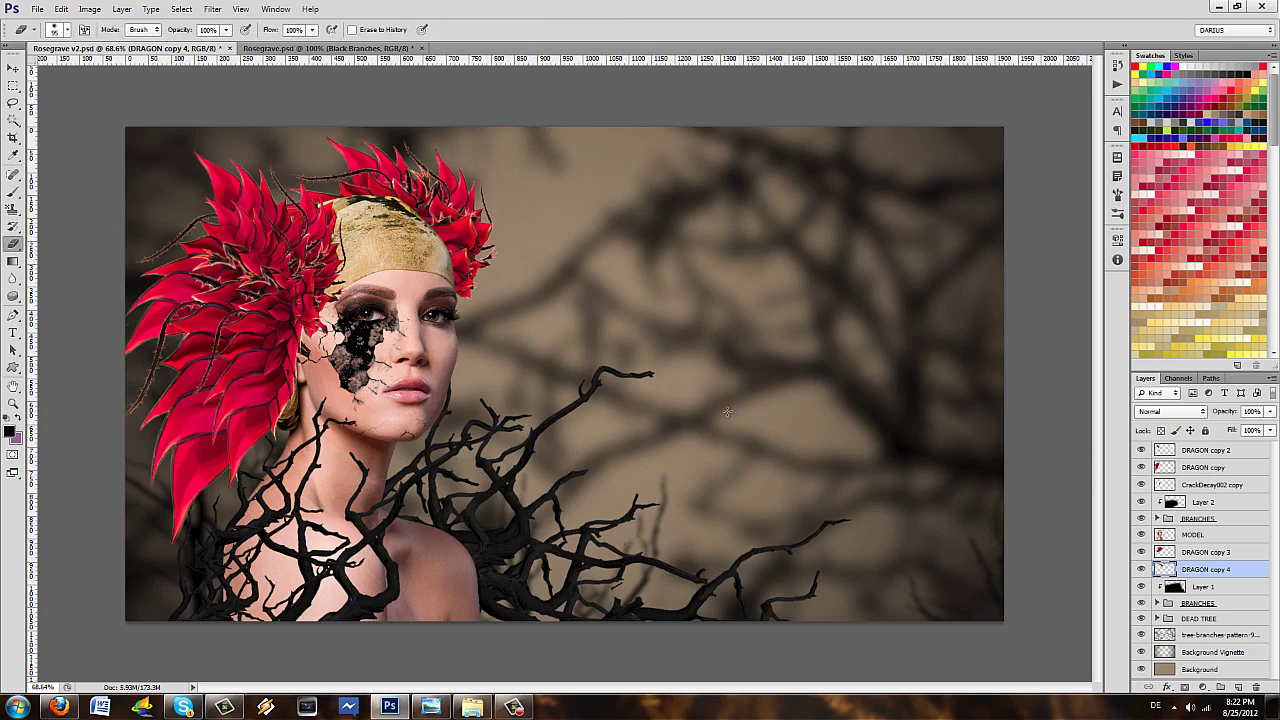
key(ctrl+minus)
key(ctrl+minus)
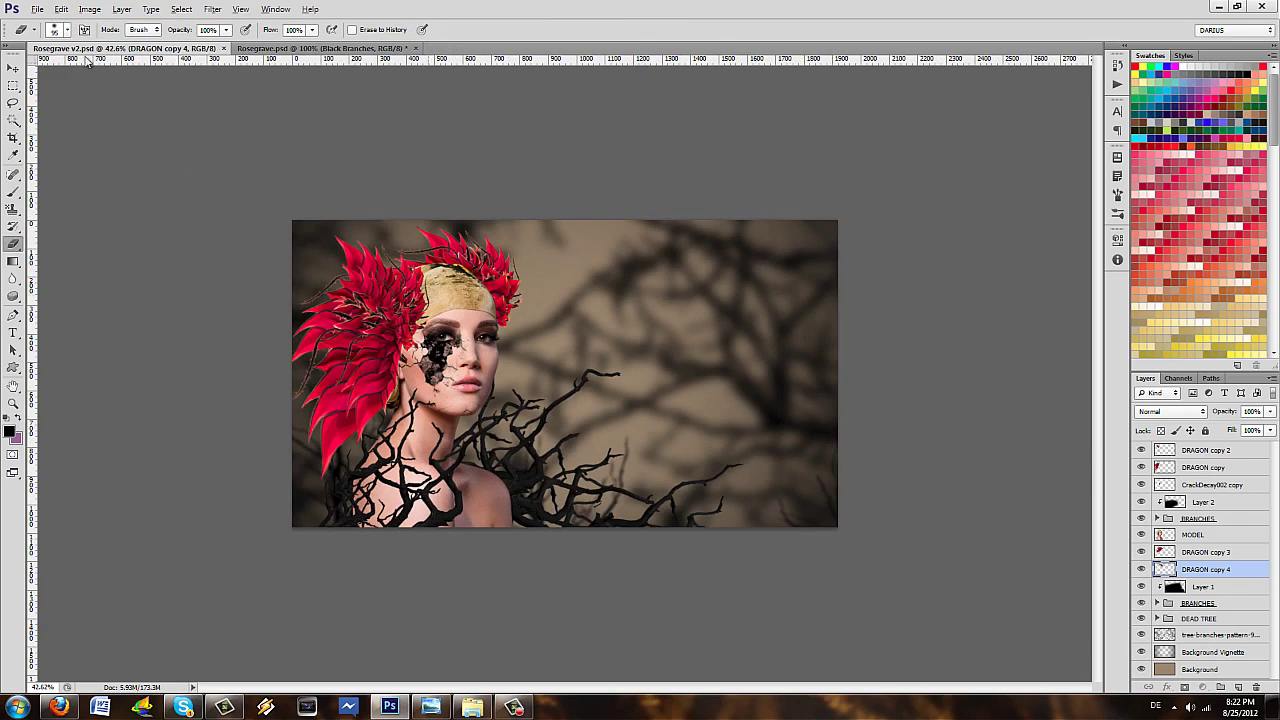
key(ctrl+plus)
key(alt+shift+bracketright)
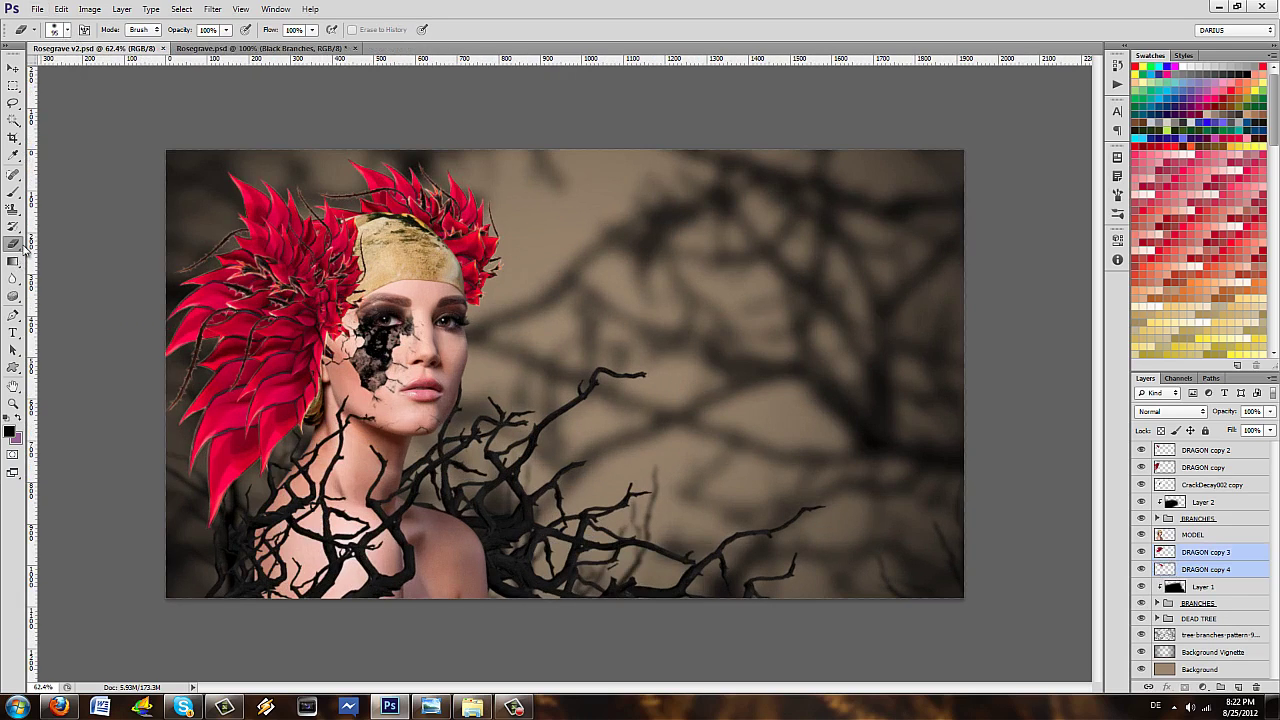
click(56, 263)
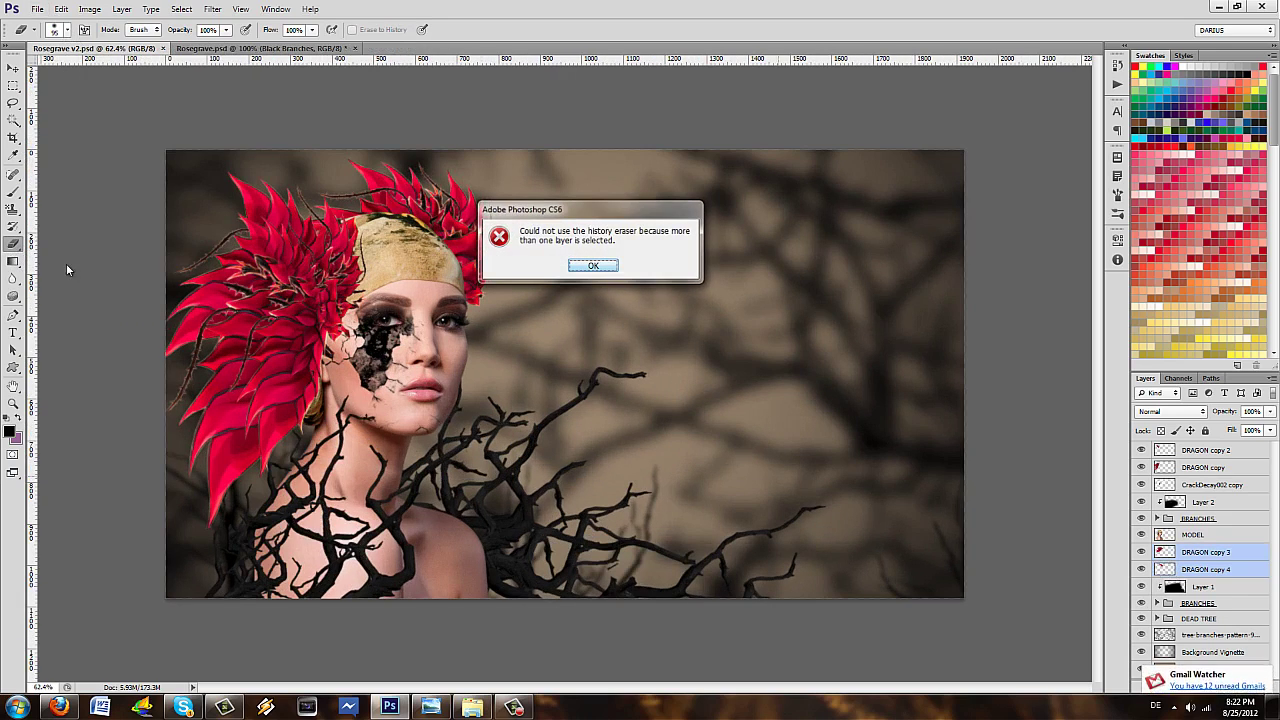
key(Return)
key(v)
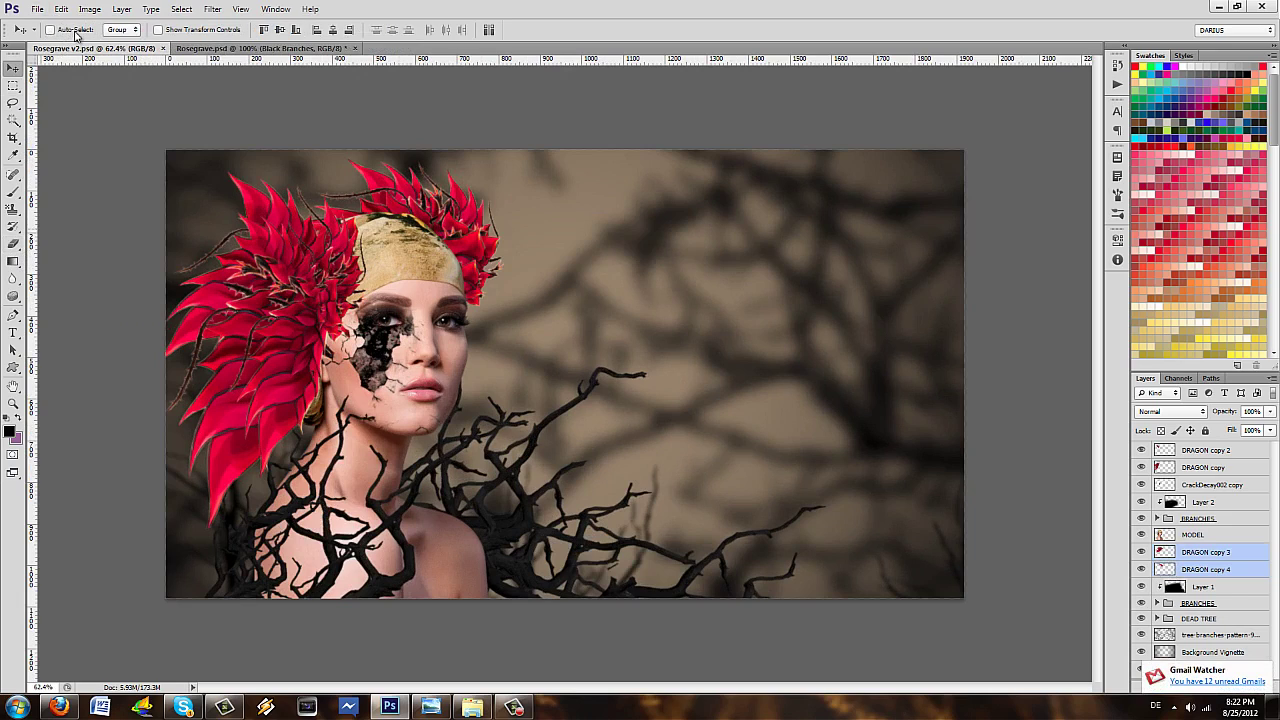
drag(473, 195, 485, 228)
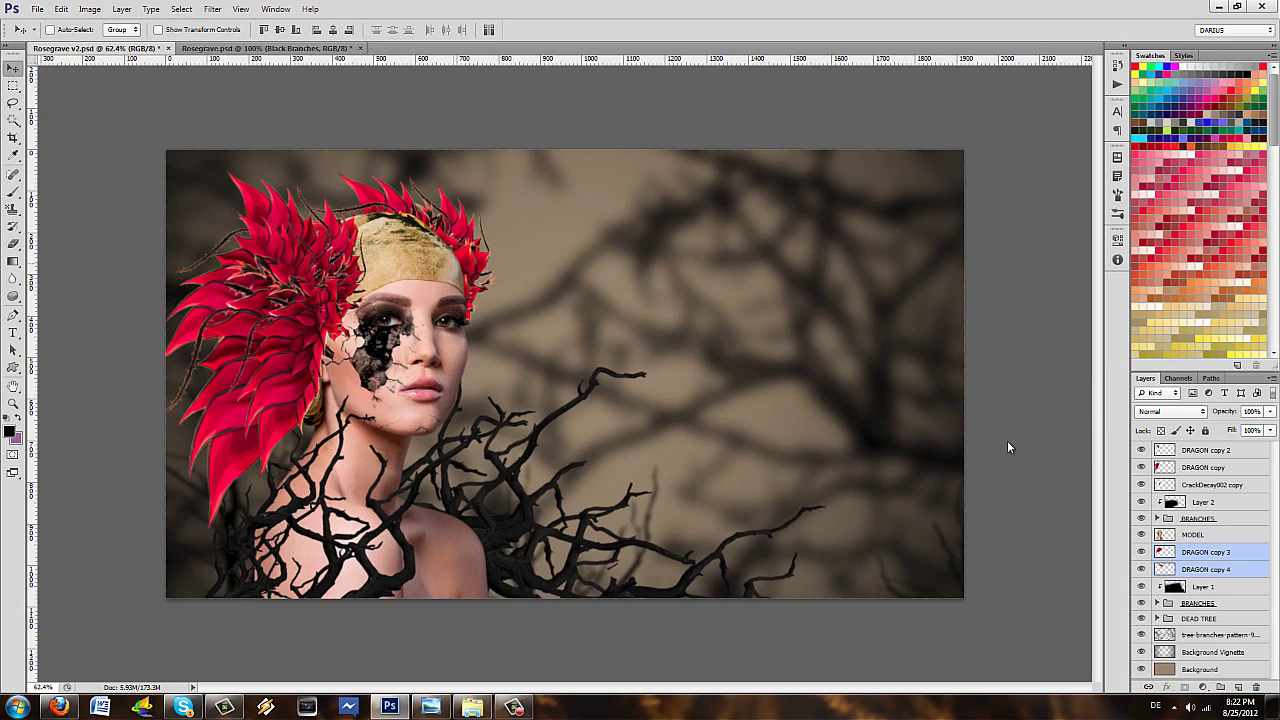
key(alt+])
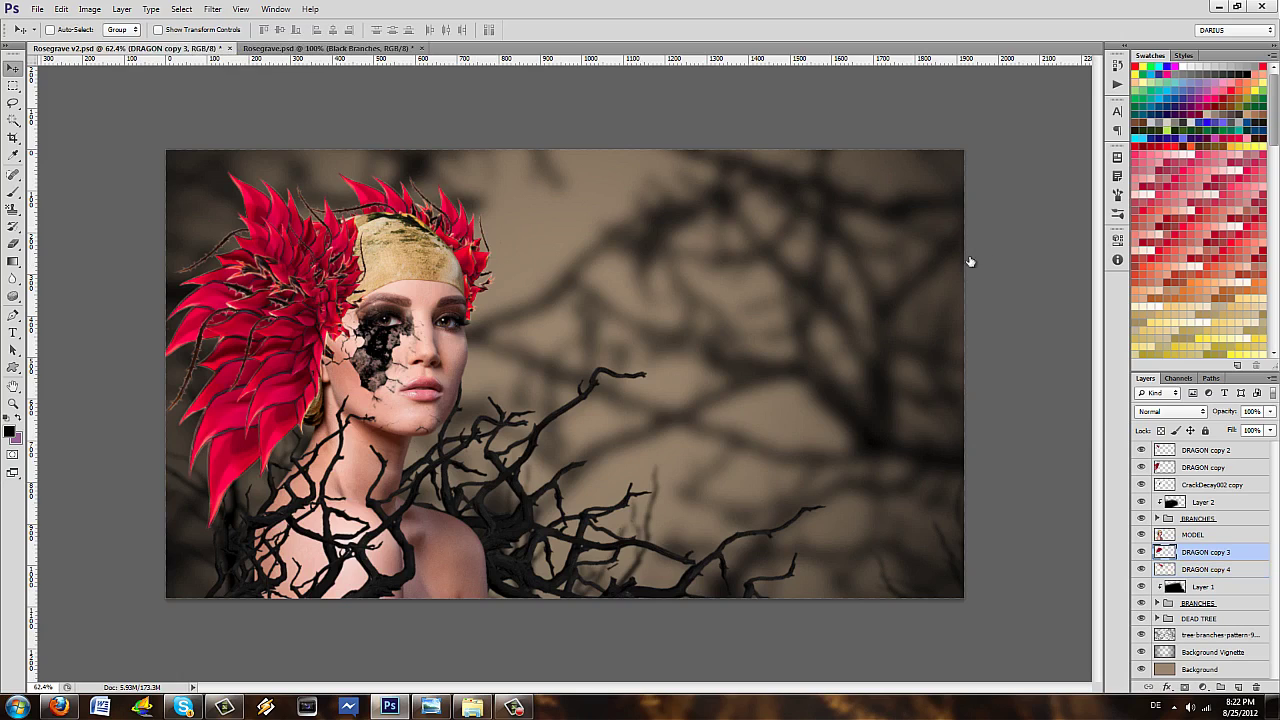
- Compare with the Rosegrave reference, then return to the composite on the MODEL layer, zoomed into the face
key(alt+Tab)
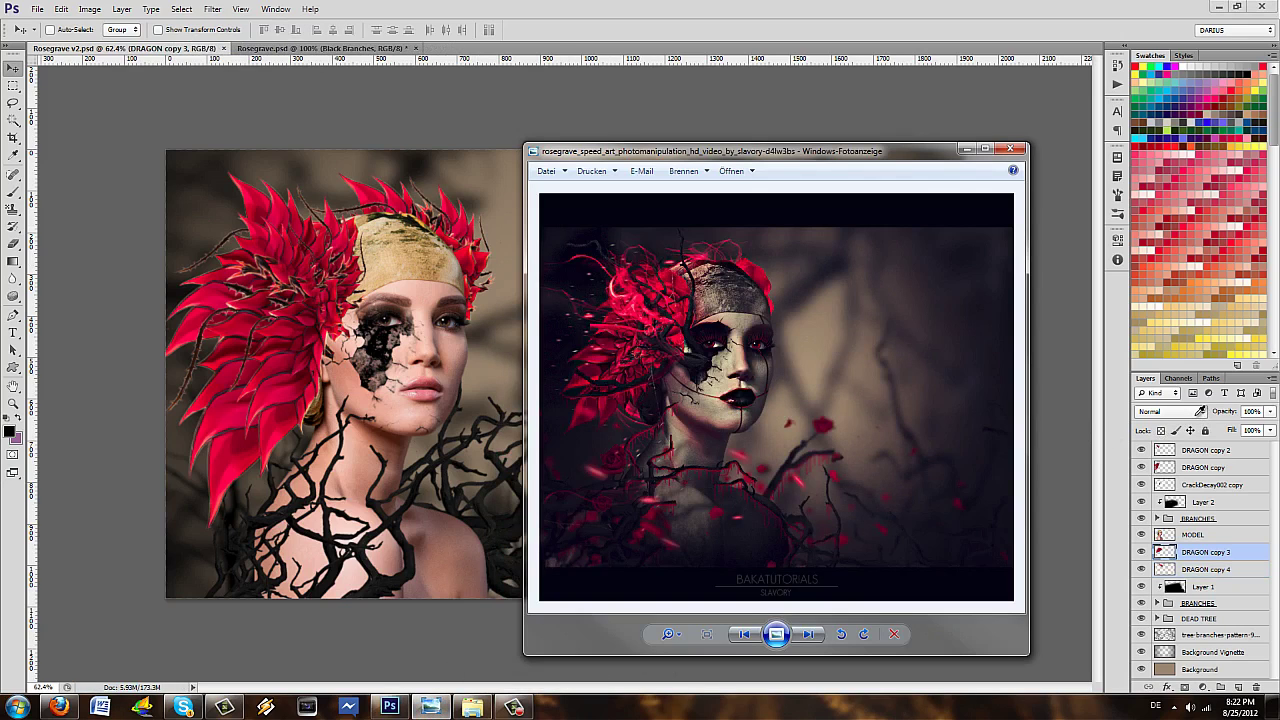
key(alt+Tab)
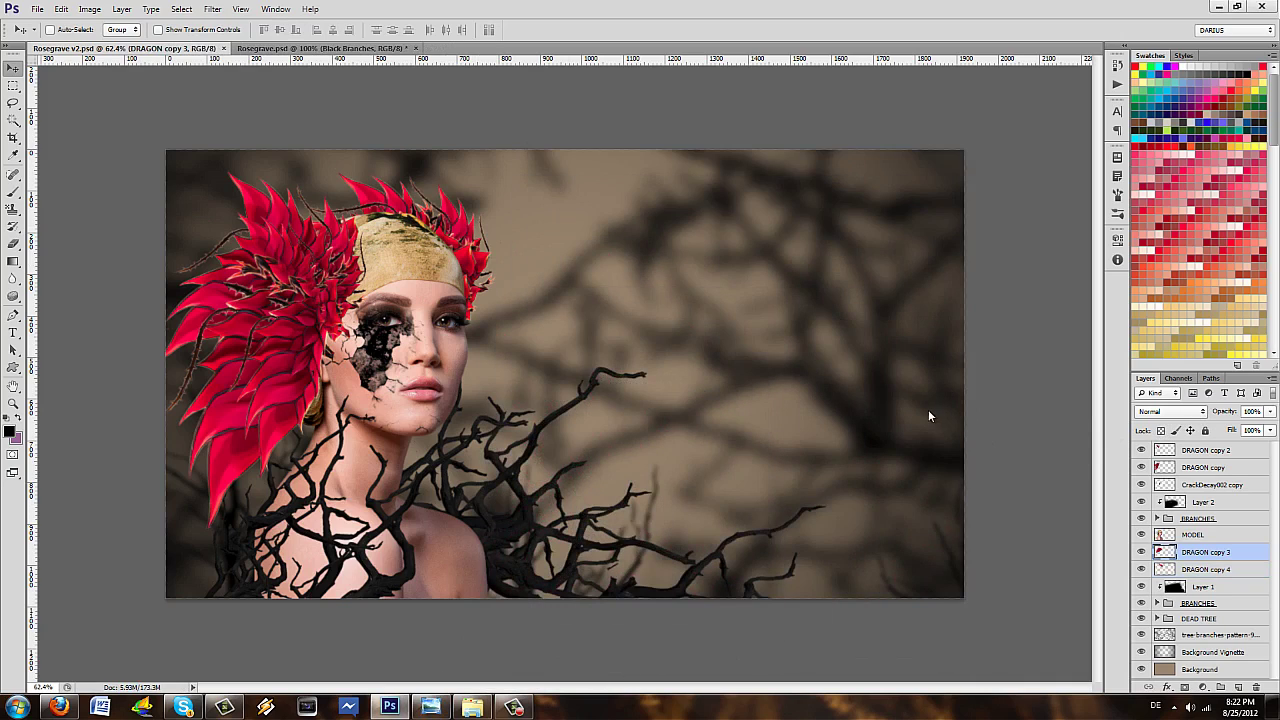
key(alt+])
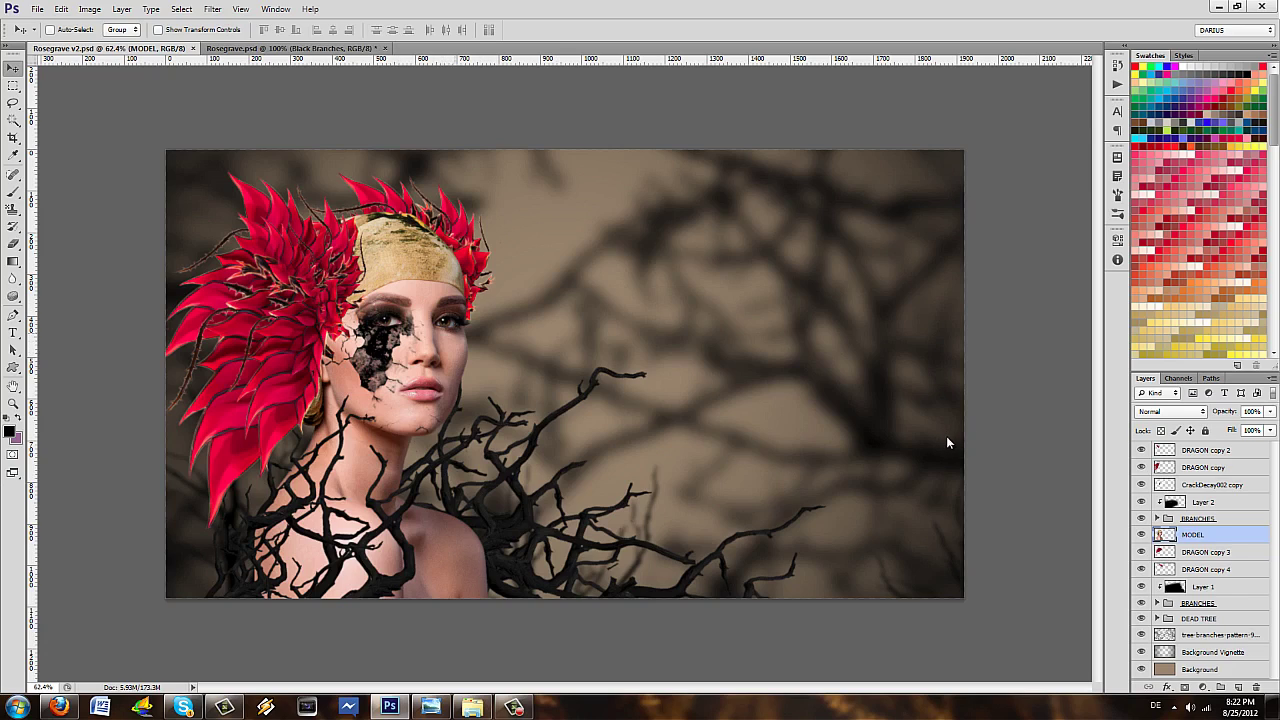
scroll(946, 428, up, 3)
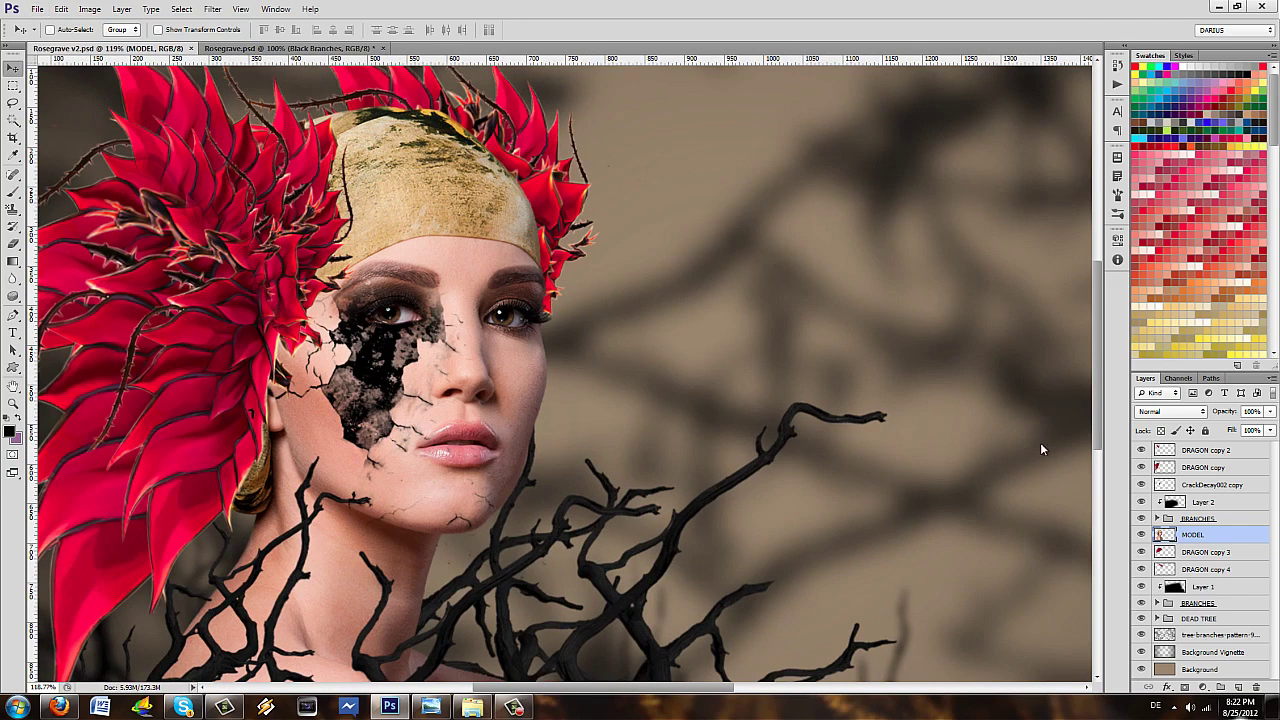
- Add a new layer clipped to MODEL and set up a soft 201 px brush
key(ctrl+shift+alt+n)
right_click(1205, 533)
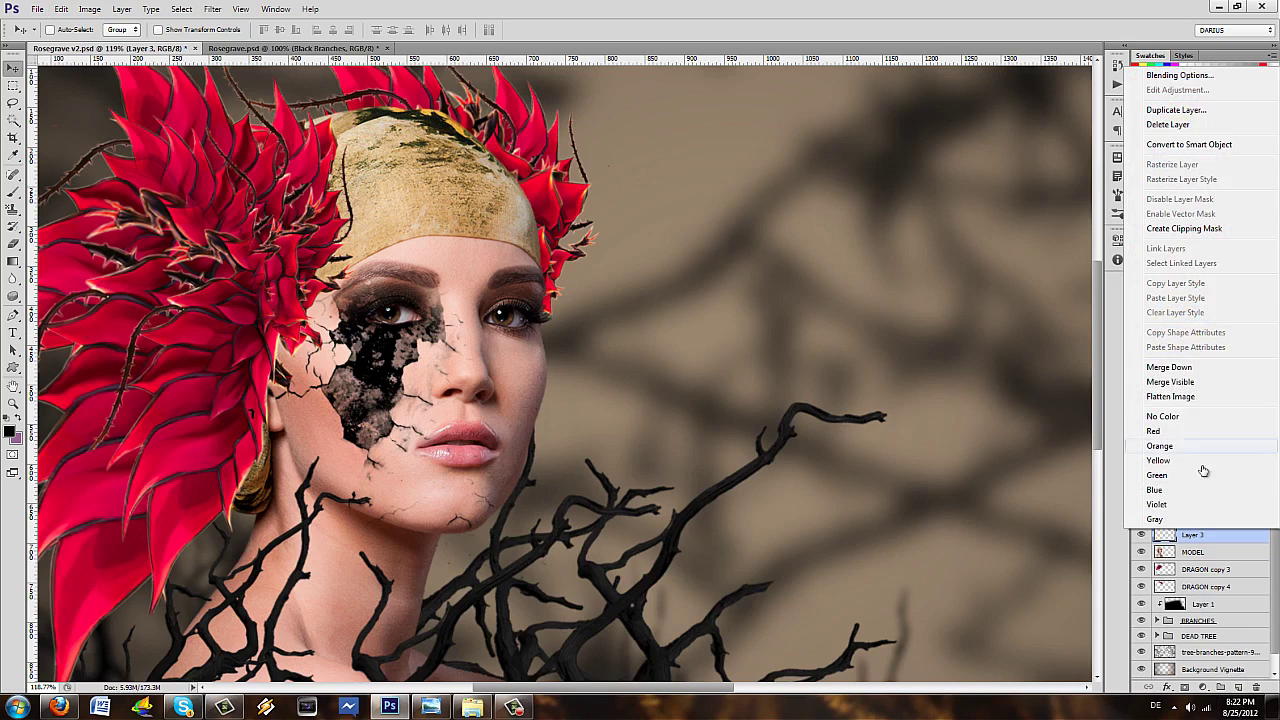
key(Return)
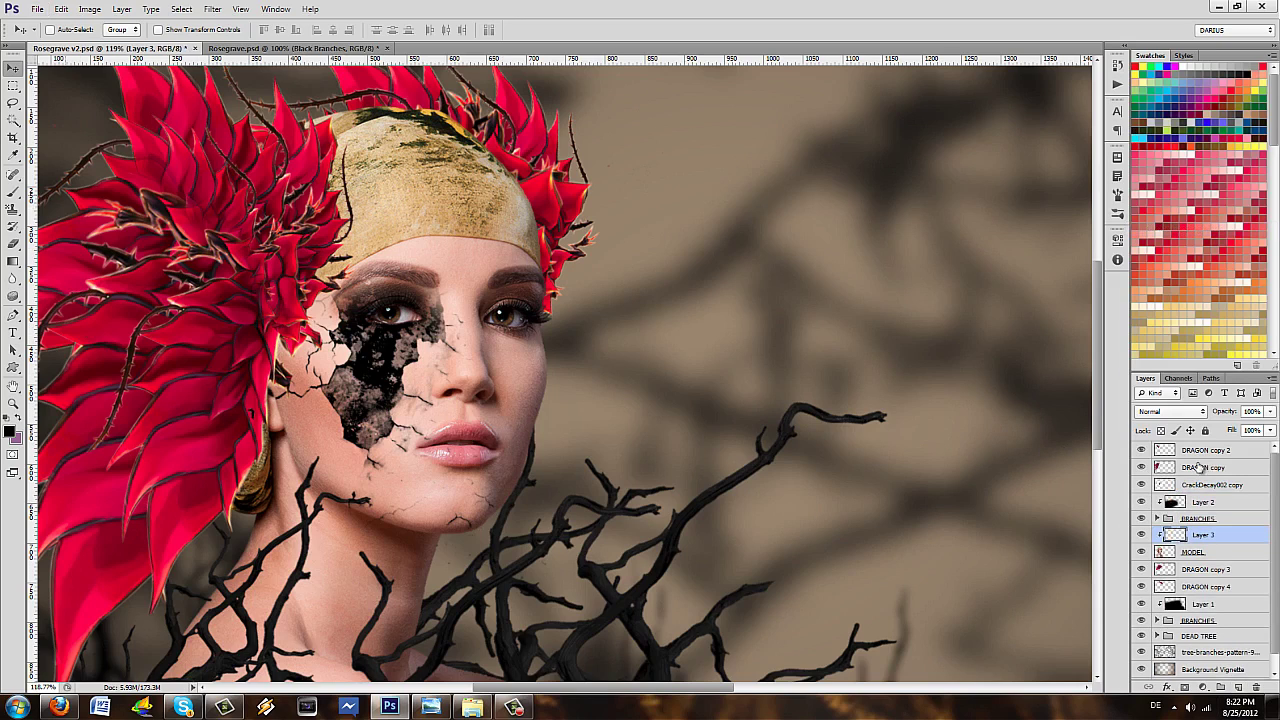
key(b)
key(Return)
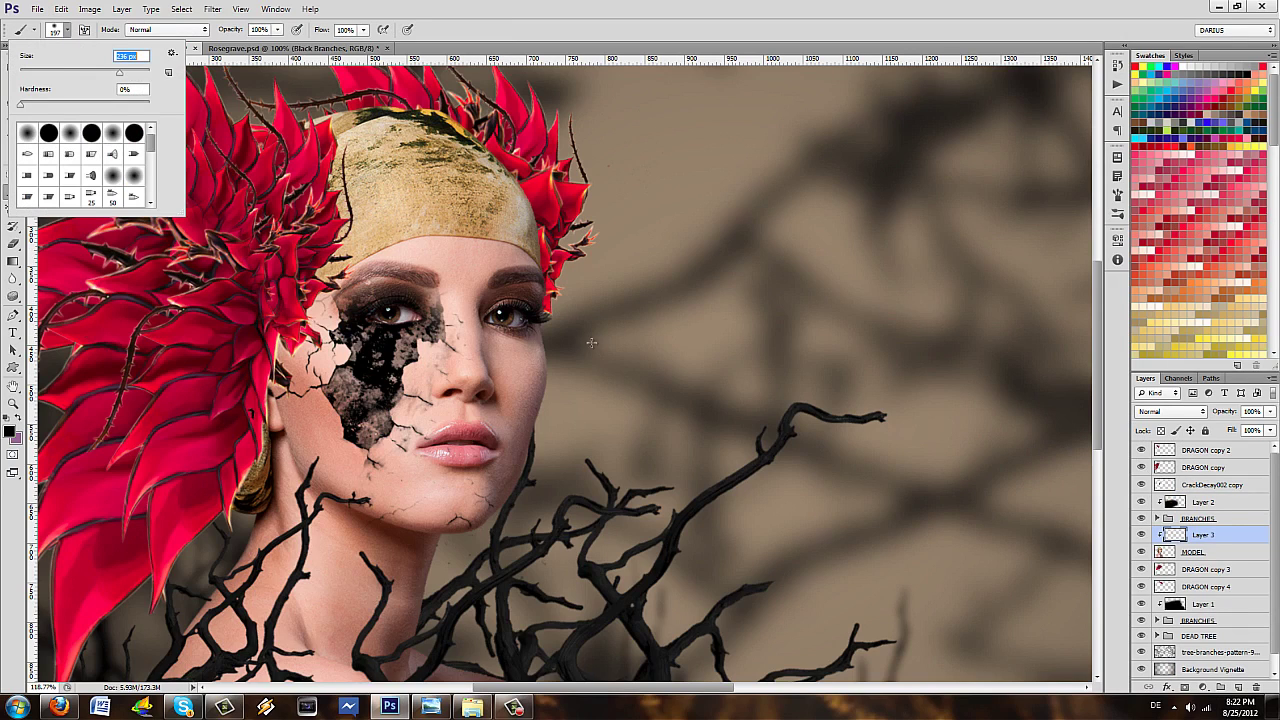
key(Down)
key(Down)
key(Down)
key(Return)
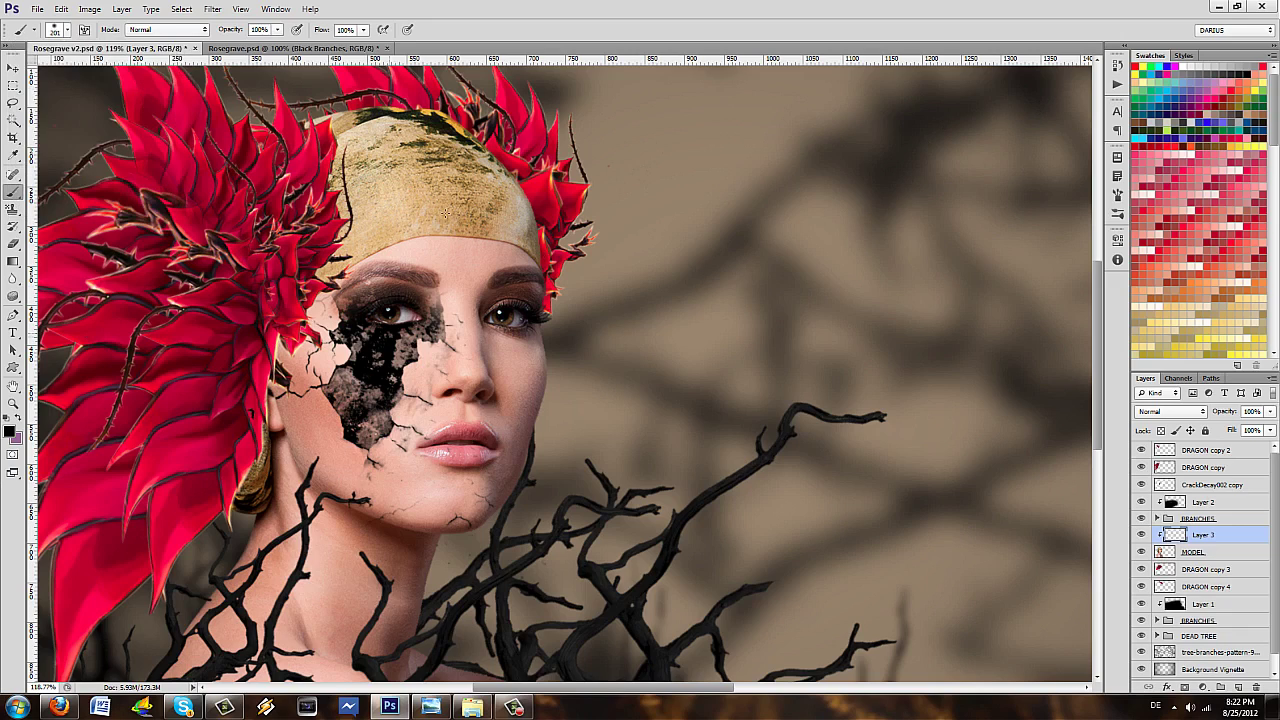
- Paint black shading over both eyes and lower the layer opacity to 79%
click(390, 330)
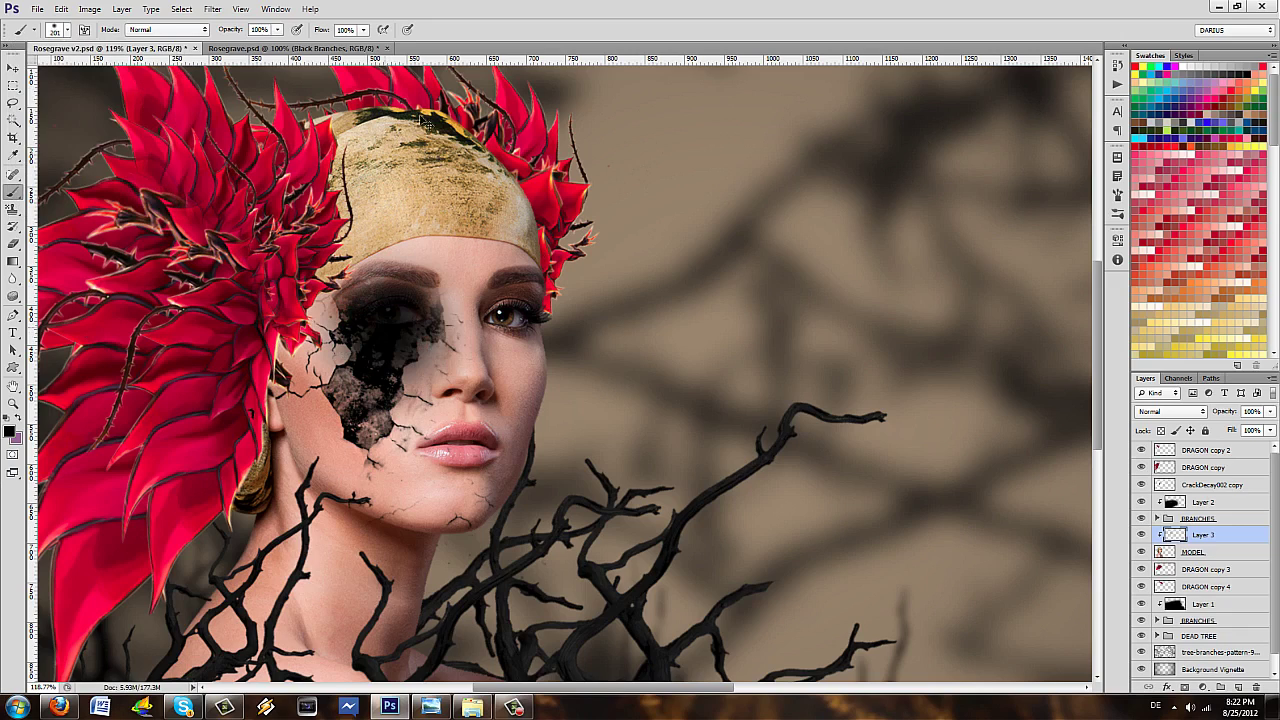
key(ctrl+z)
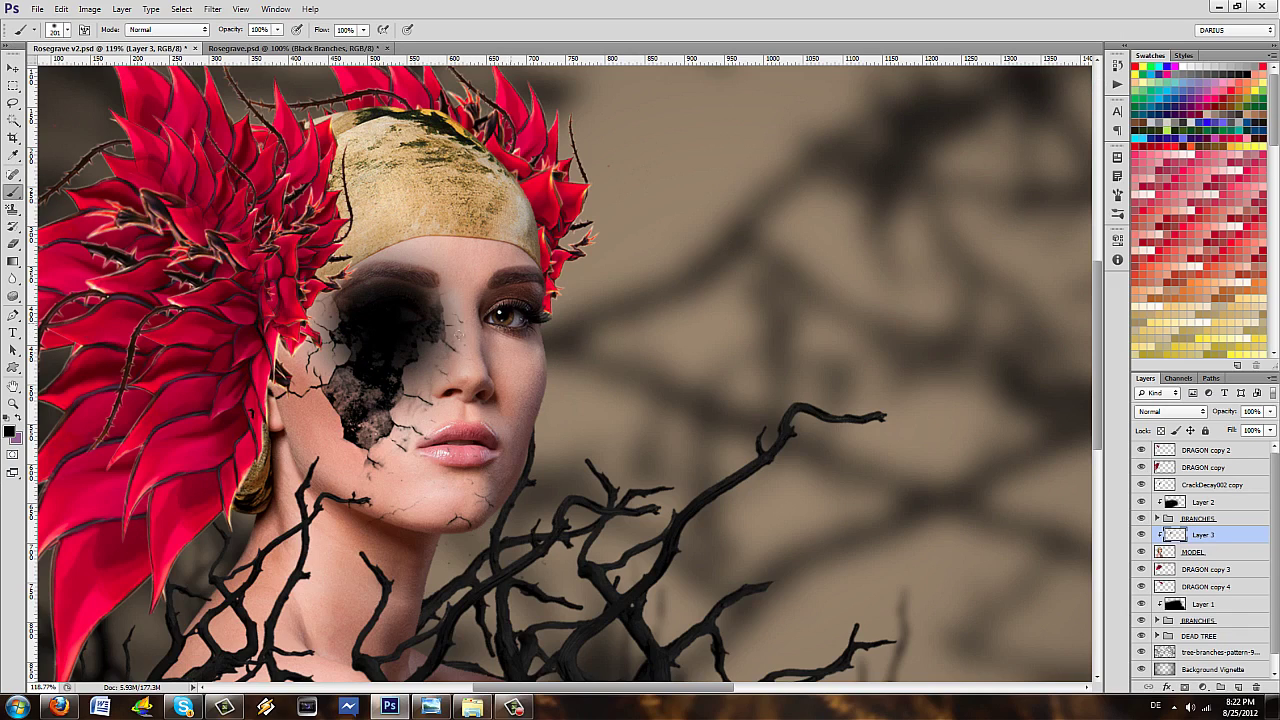
click(490, 326)
key(ctrl+z)
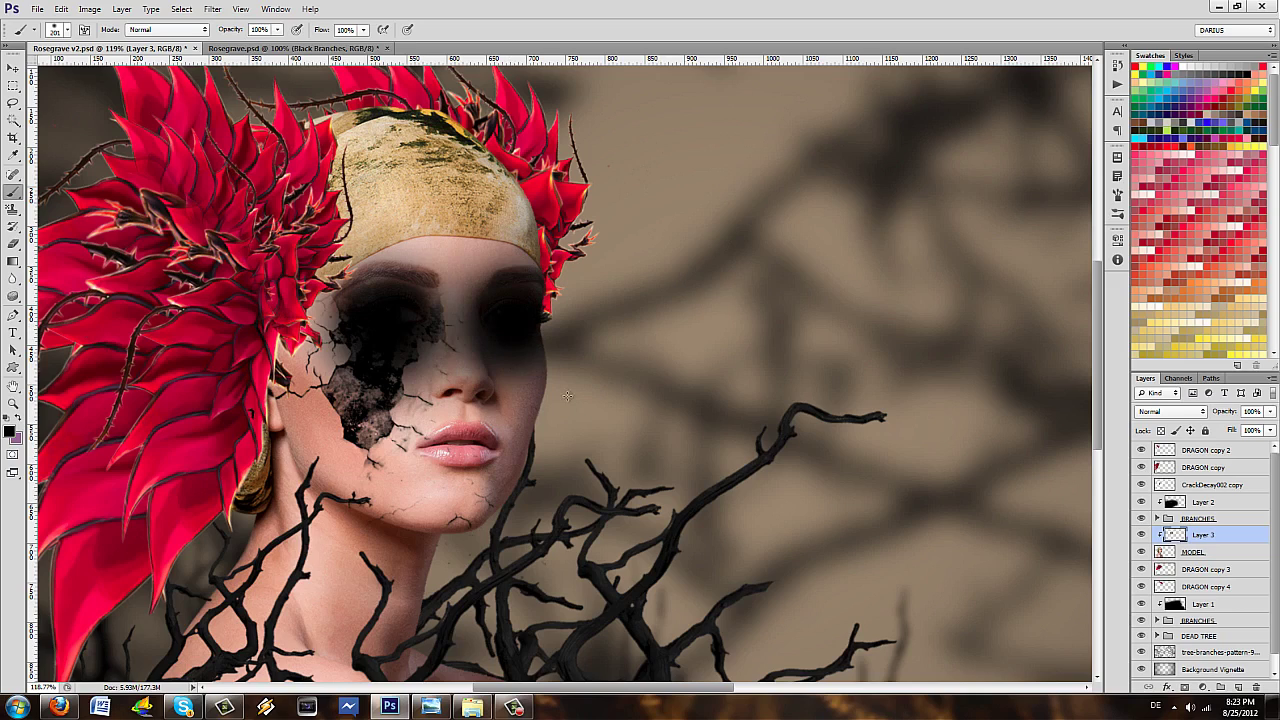
key(6)
key(5)
key(7)
key(5)
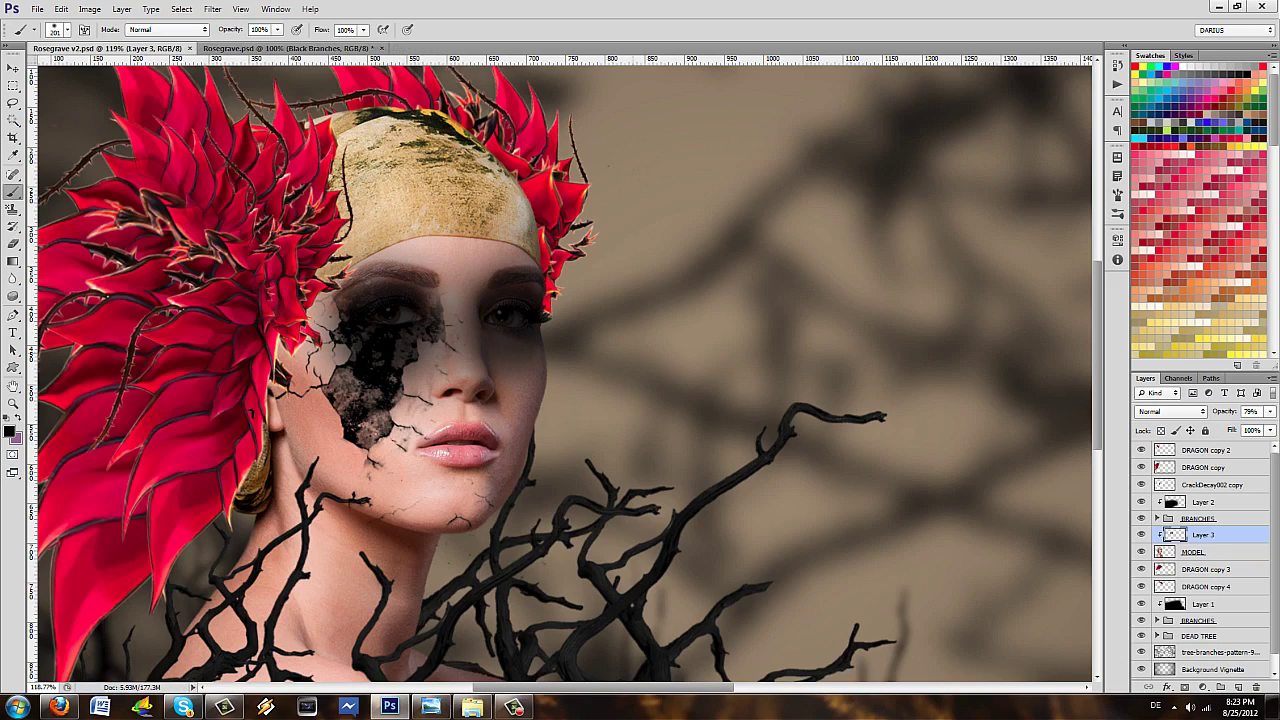
- Erase the black shading off the eyeballs with a 100% hardness, 28 px eraser
scroll(395, 310, up, 5)
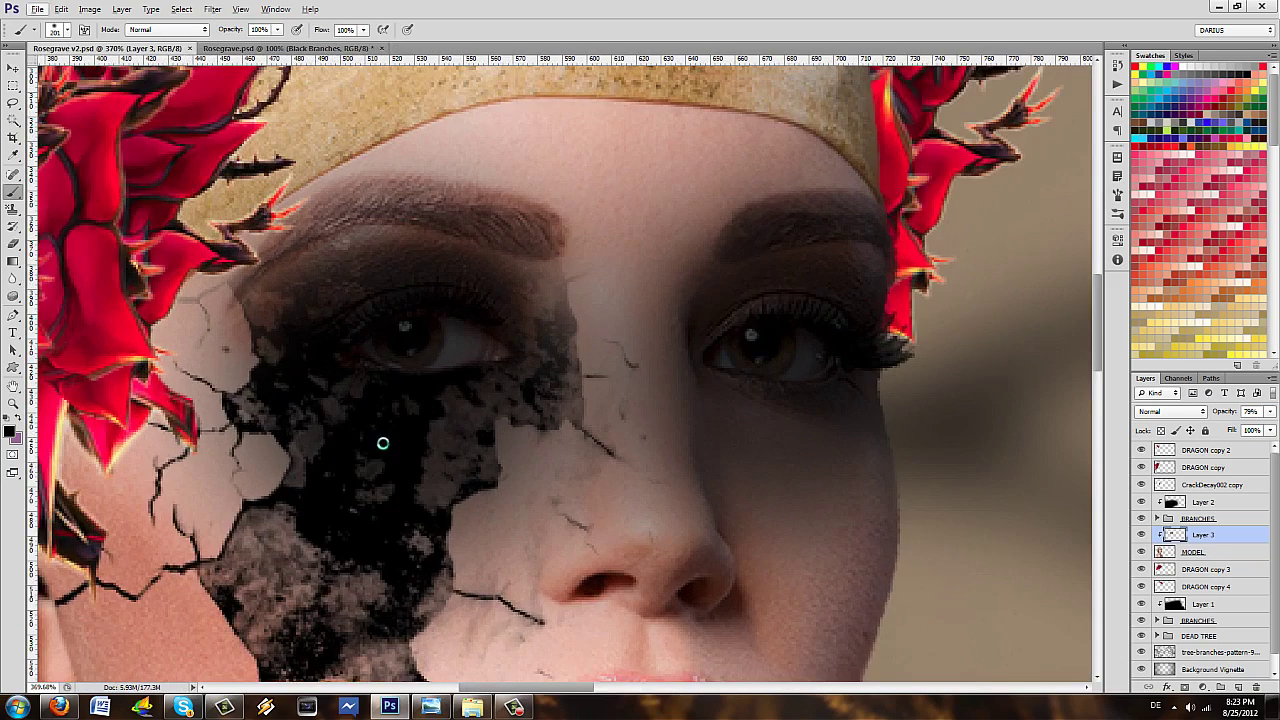
key(e)
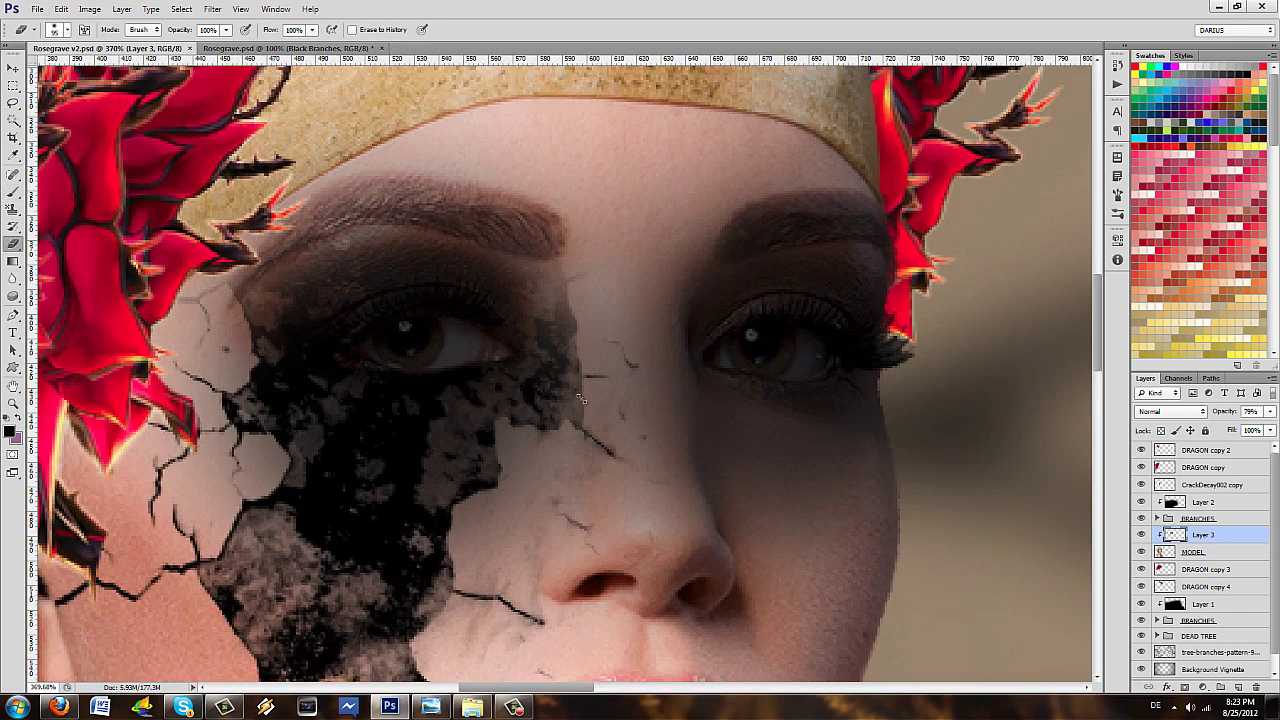
key(Return)
key(Tab)
text(100)
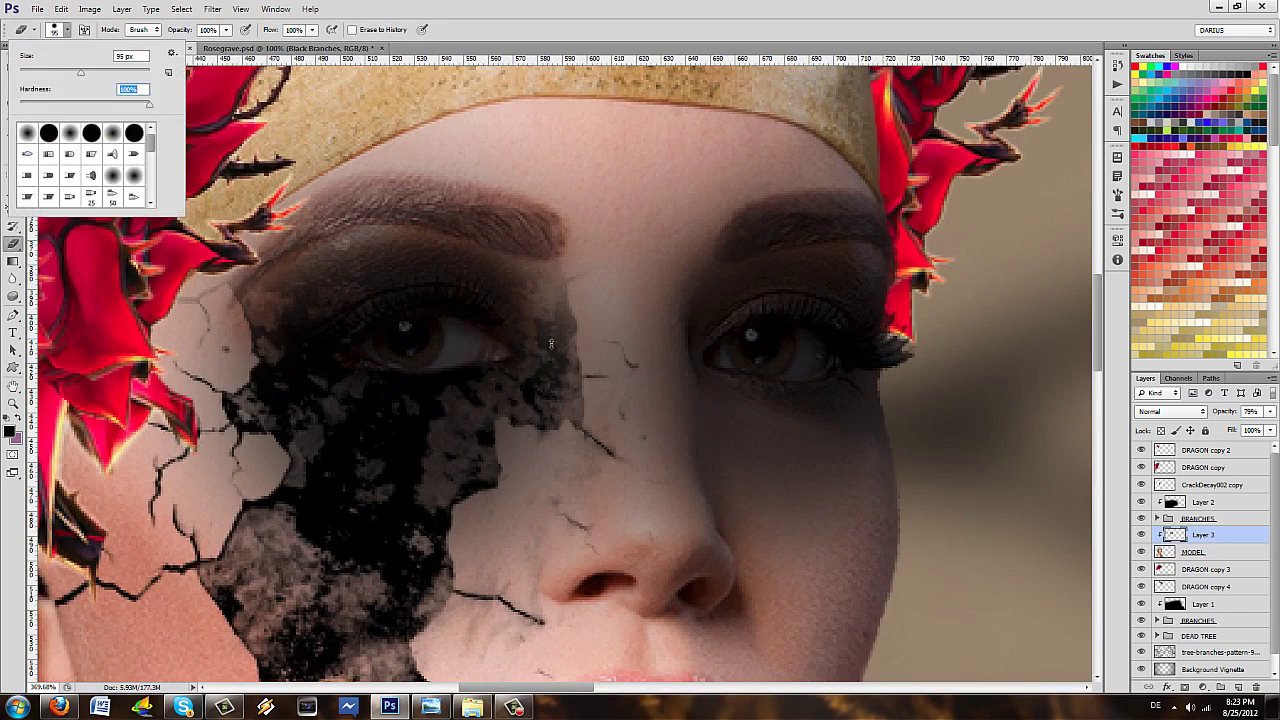
key(shift+Tab)
text(28)
text(24)
key(Return)
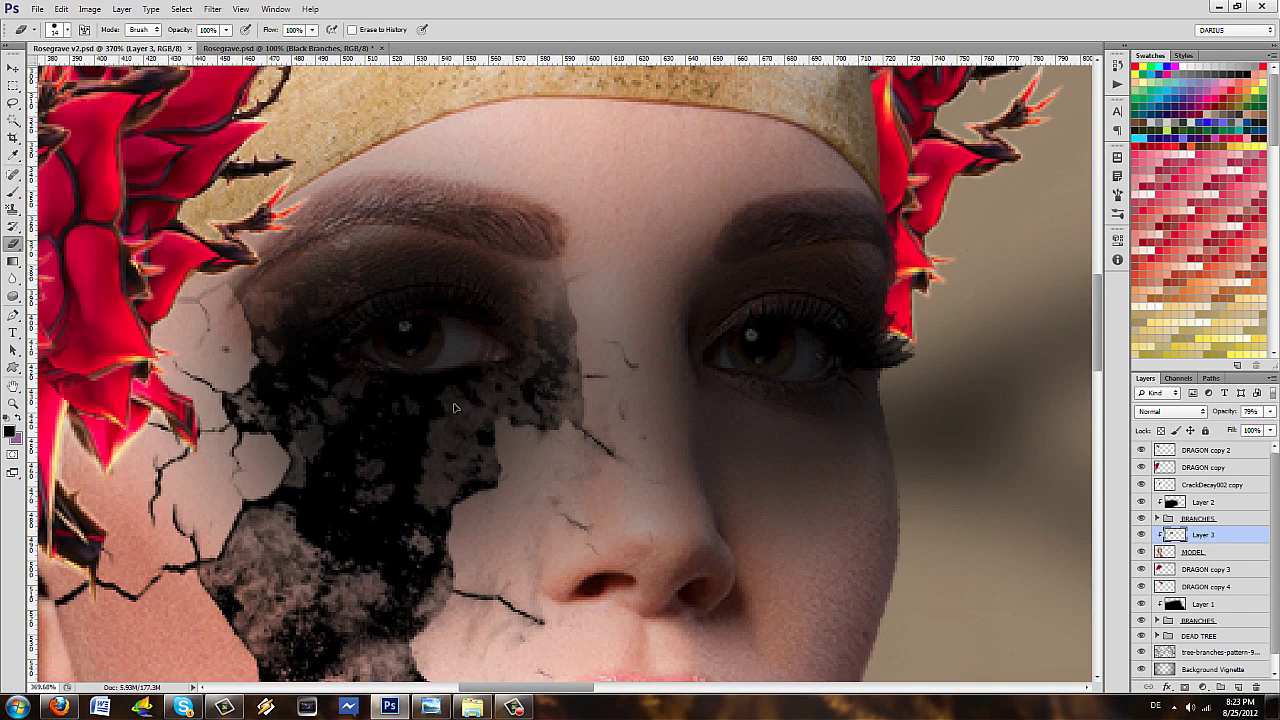
mouse_move(460, 408)
mouse_down()
mouse_move(480, 345)
mouse_move(404, 326)
mouse_up()
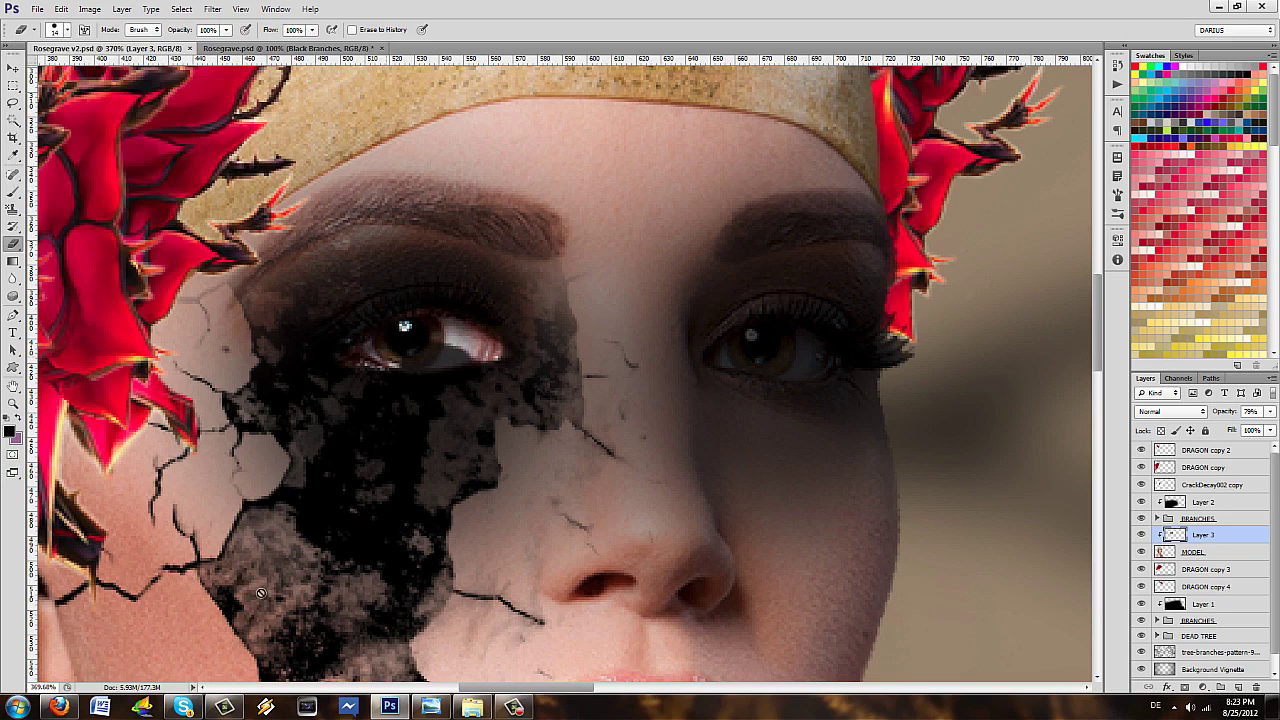
scroll(517, 579, right, 5)
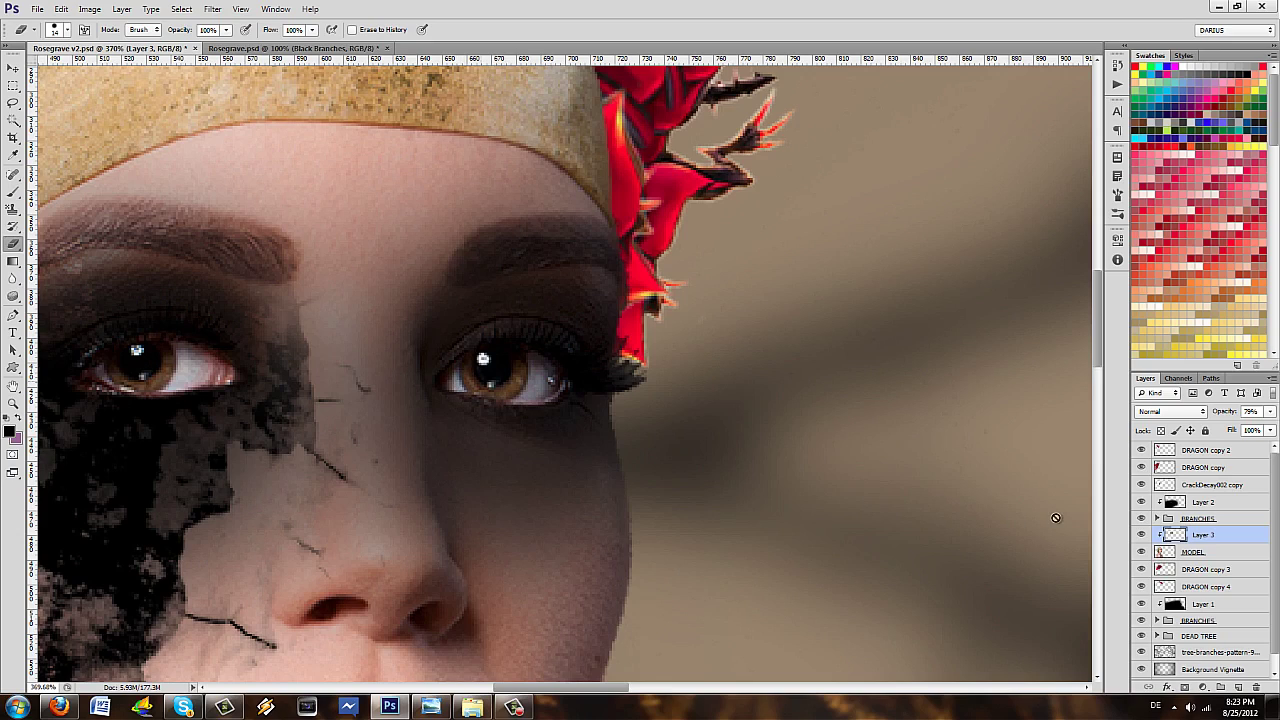
- Save the composite and zoom around to inspect the smoky eye shading
scroll(559, 436, down, 5)
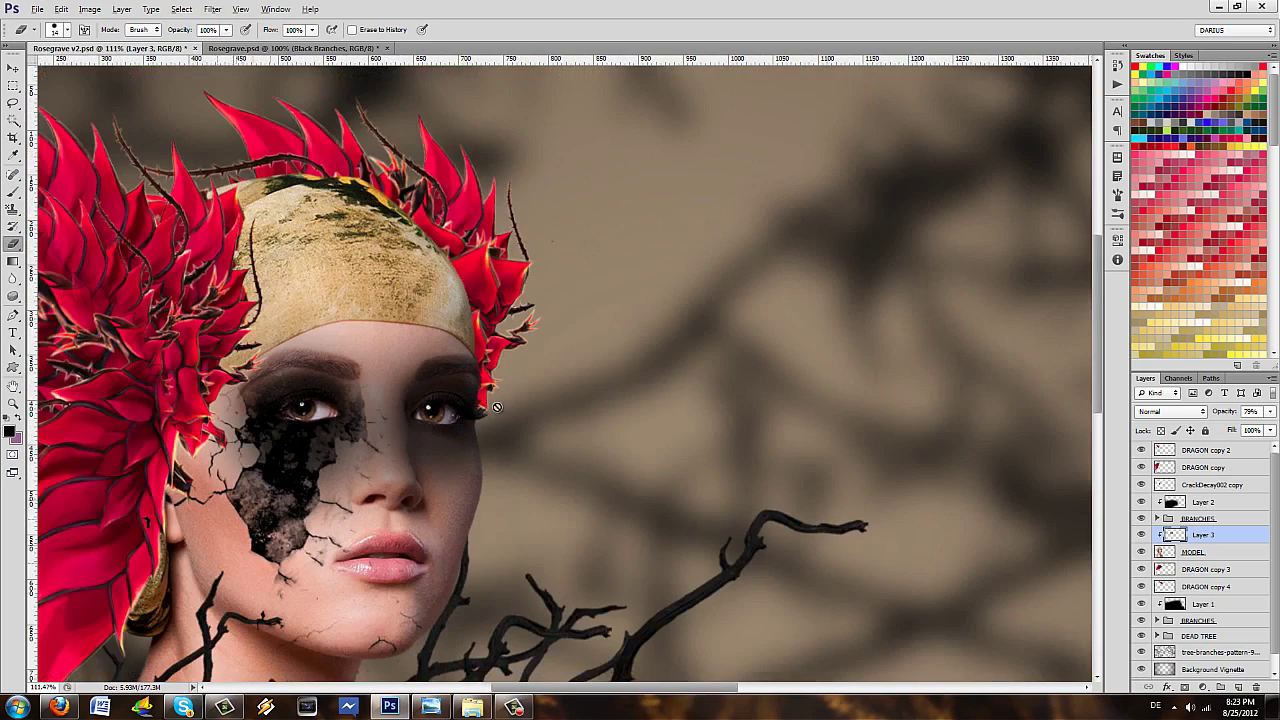
key(alt)
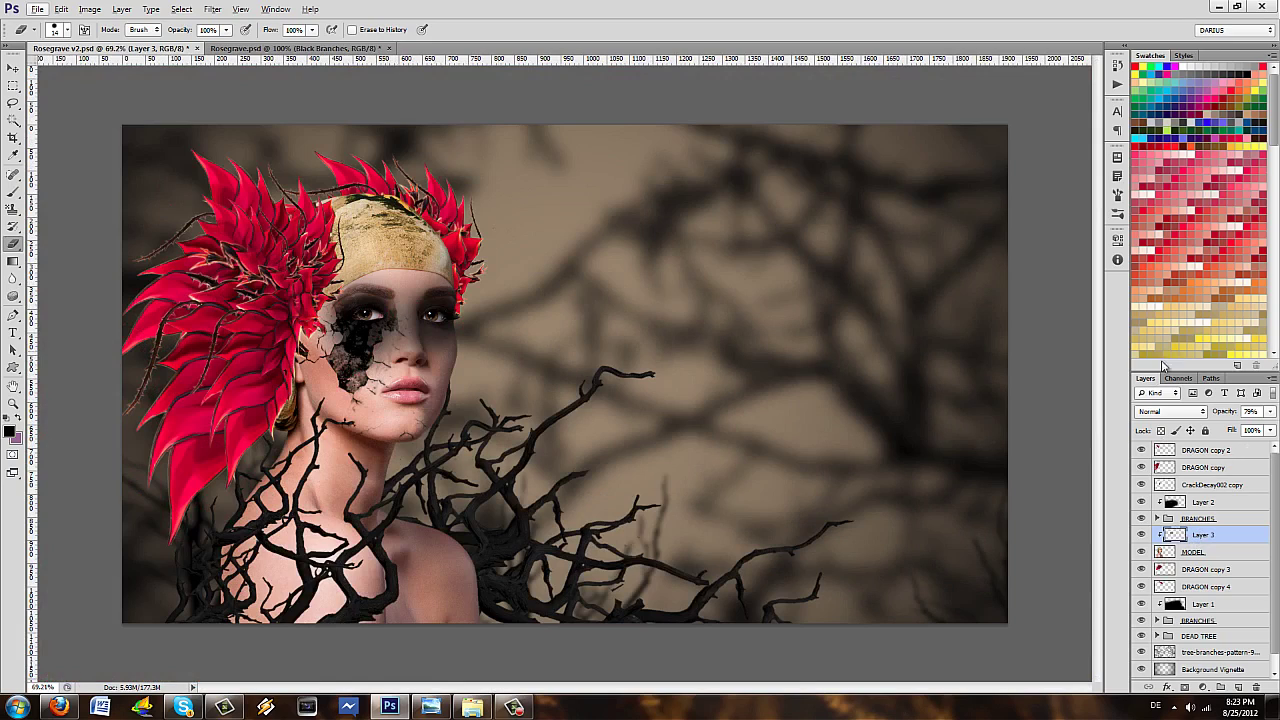
key(ctrl+s)
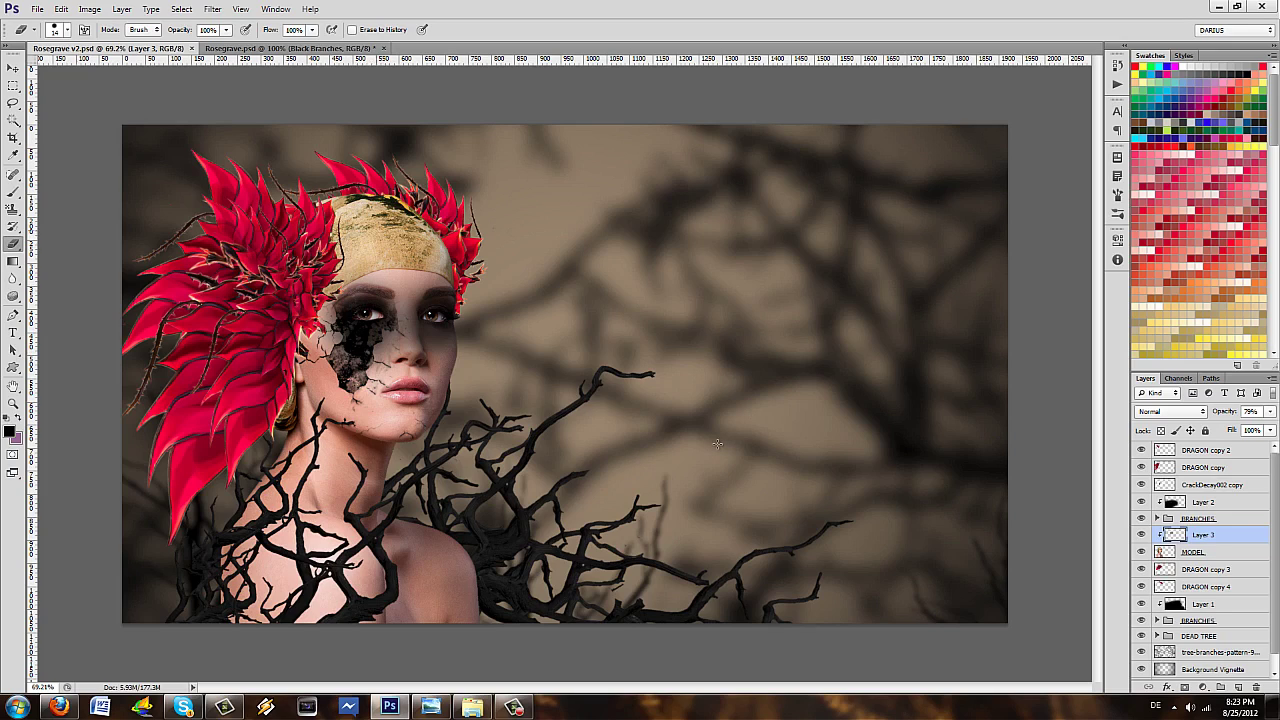
scroll(717, 443, up, 5)
scroll(448, 341, up, 5)
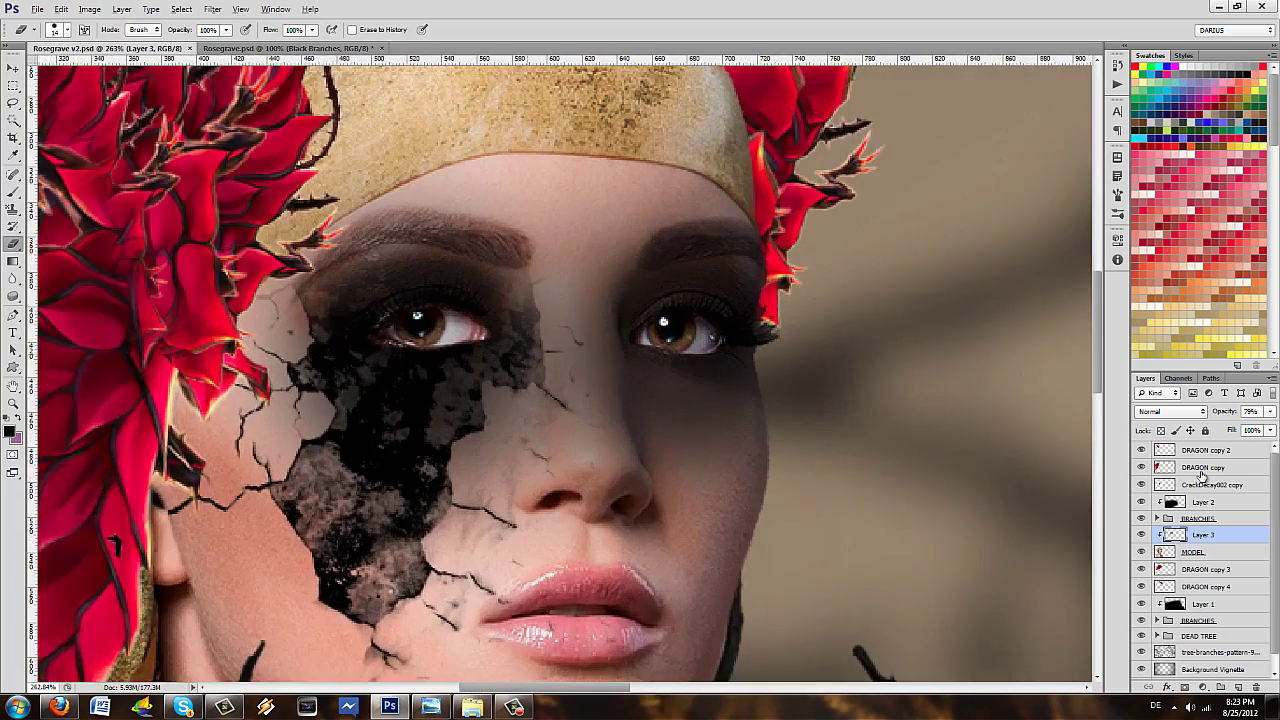
scroll(430, 320, up, 3)
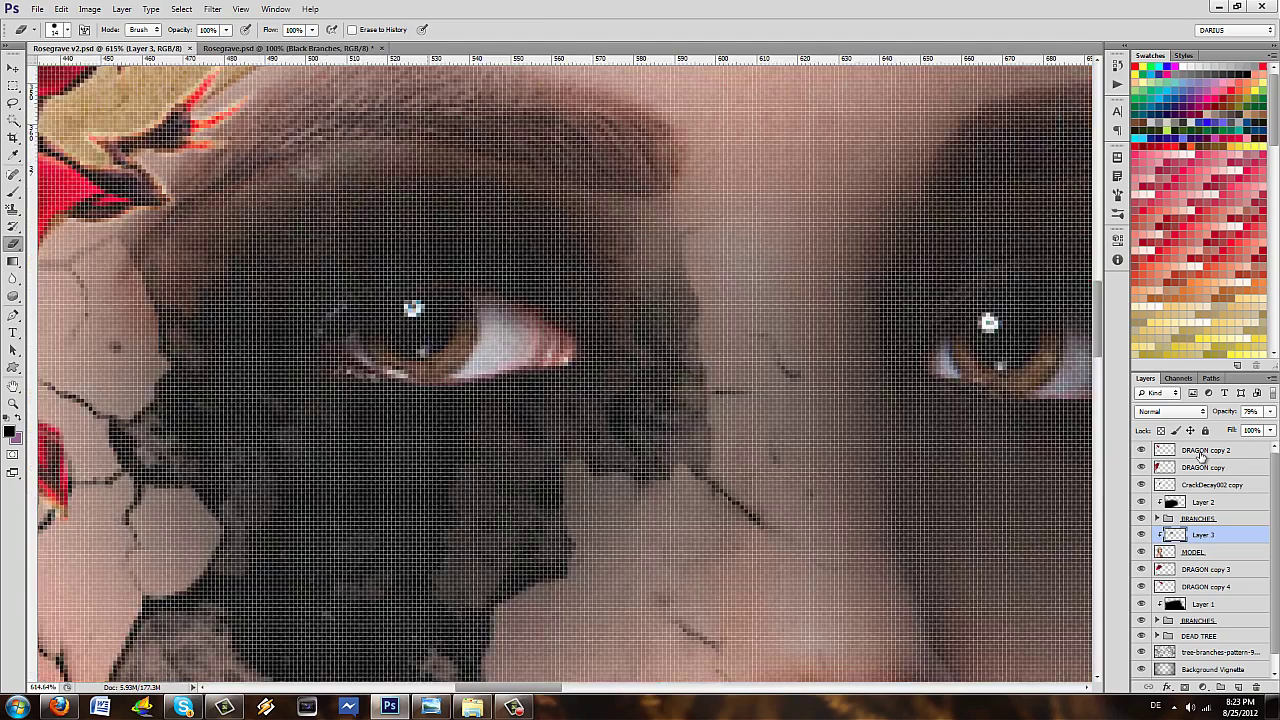
scroll(430, 320, up, 2)
scroll(560, 370, down, 3)
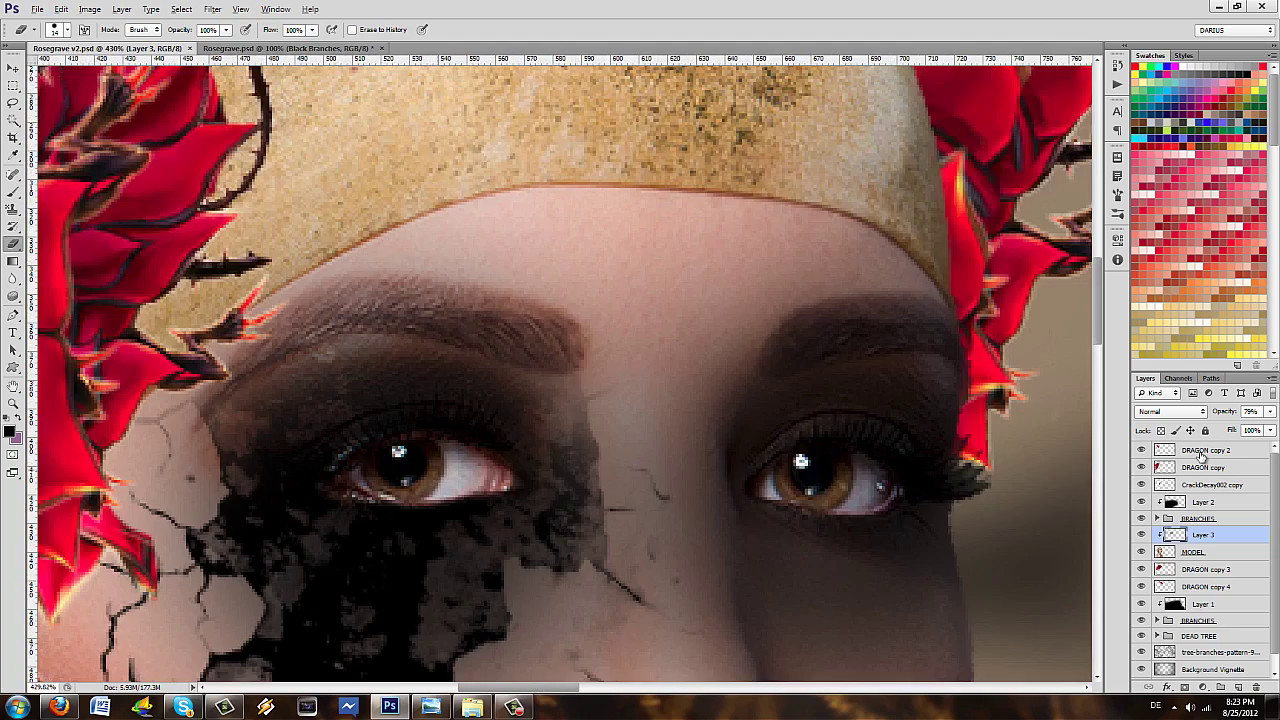
scroll(560, 370, up, 2)
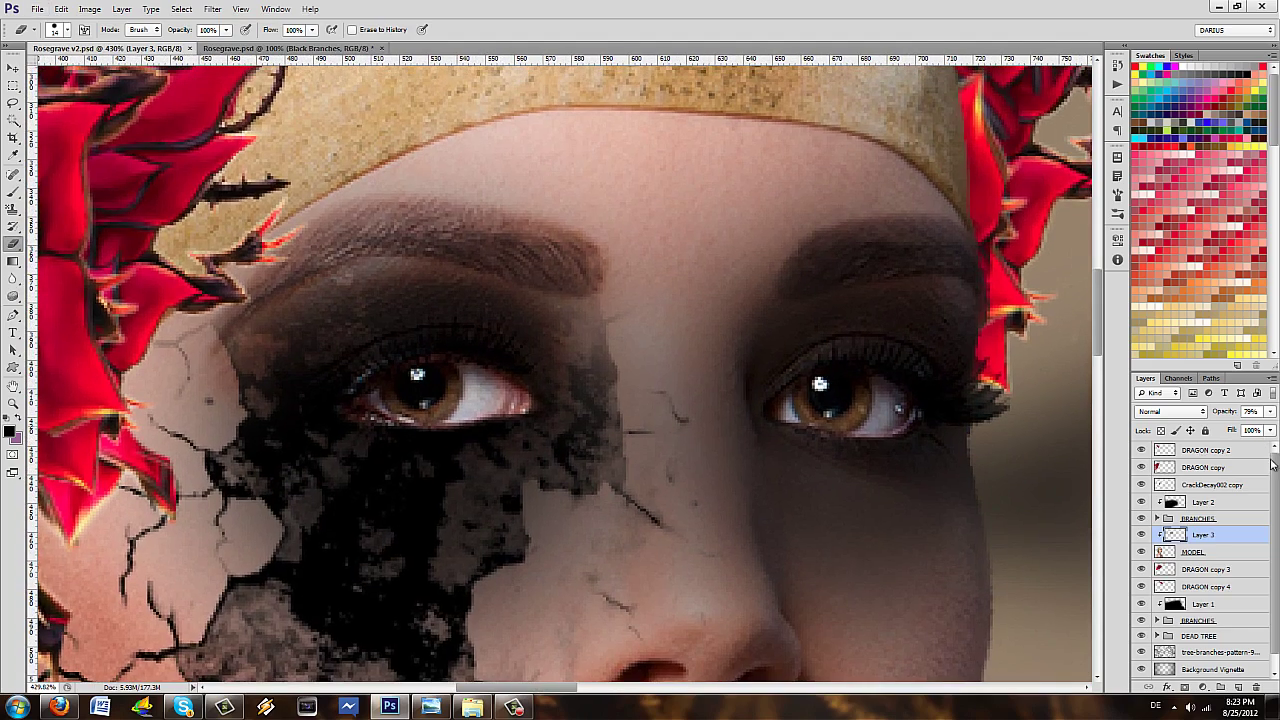
- Add a clipped layer, renaming Layer 3 to 'Eye shadow' and the new one to 'Eye Color'
key(ctrl+shift+alt+n)
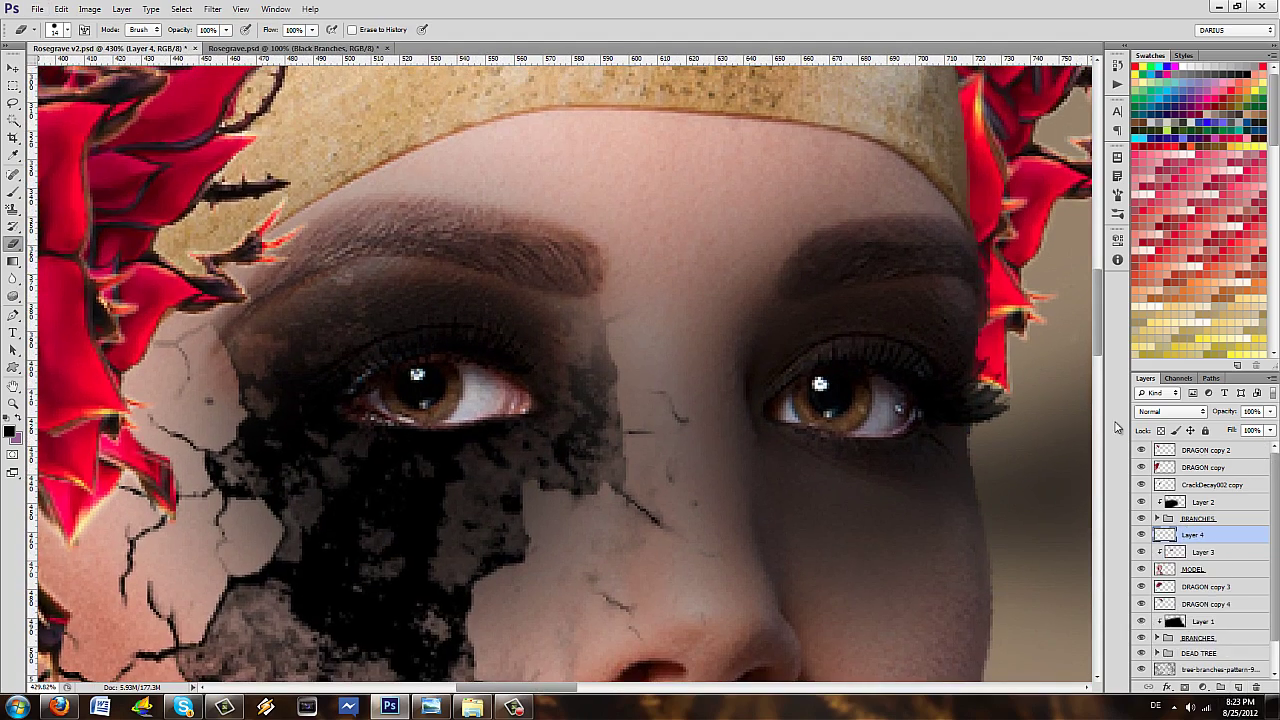
right_click(1195, 535)
click(1200, 238)
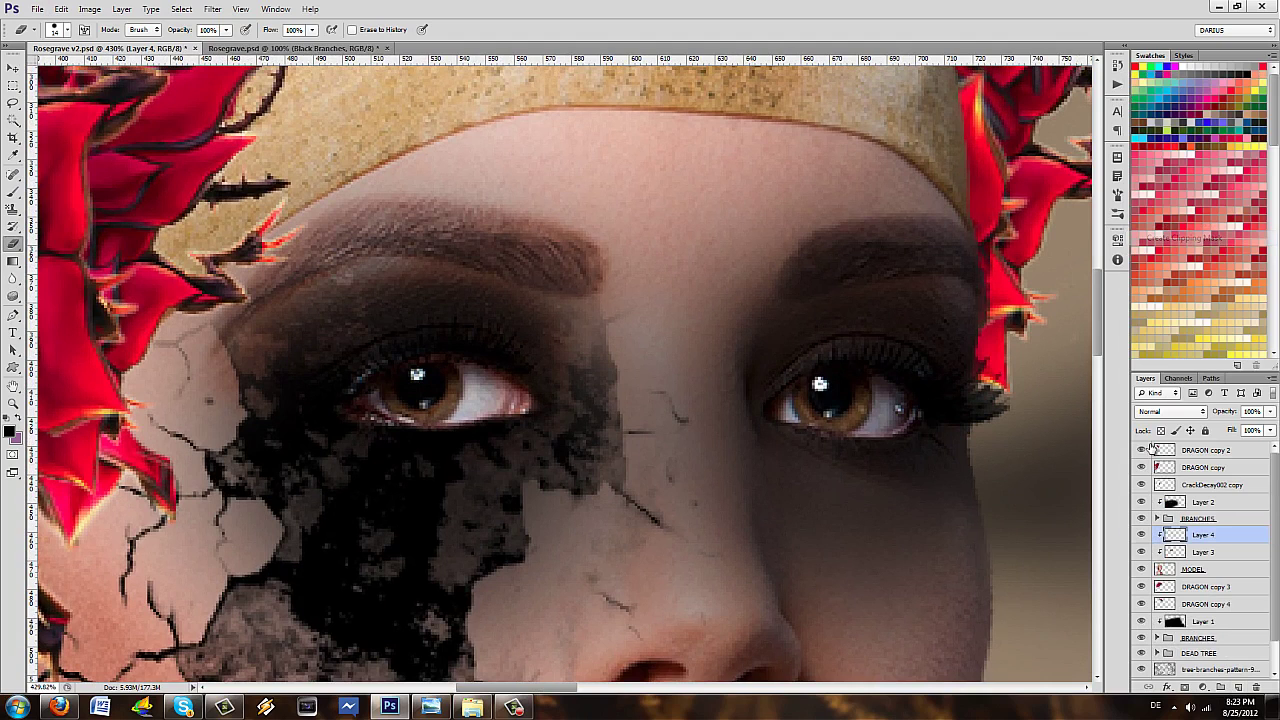
double_click(1203, 552)
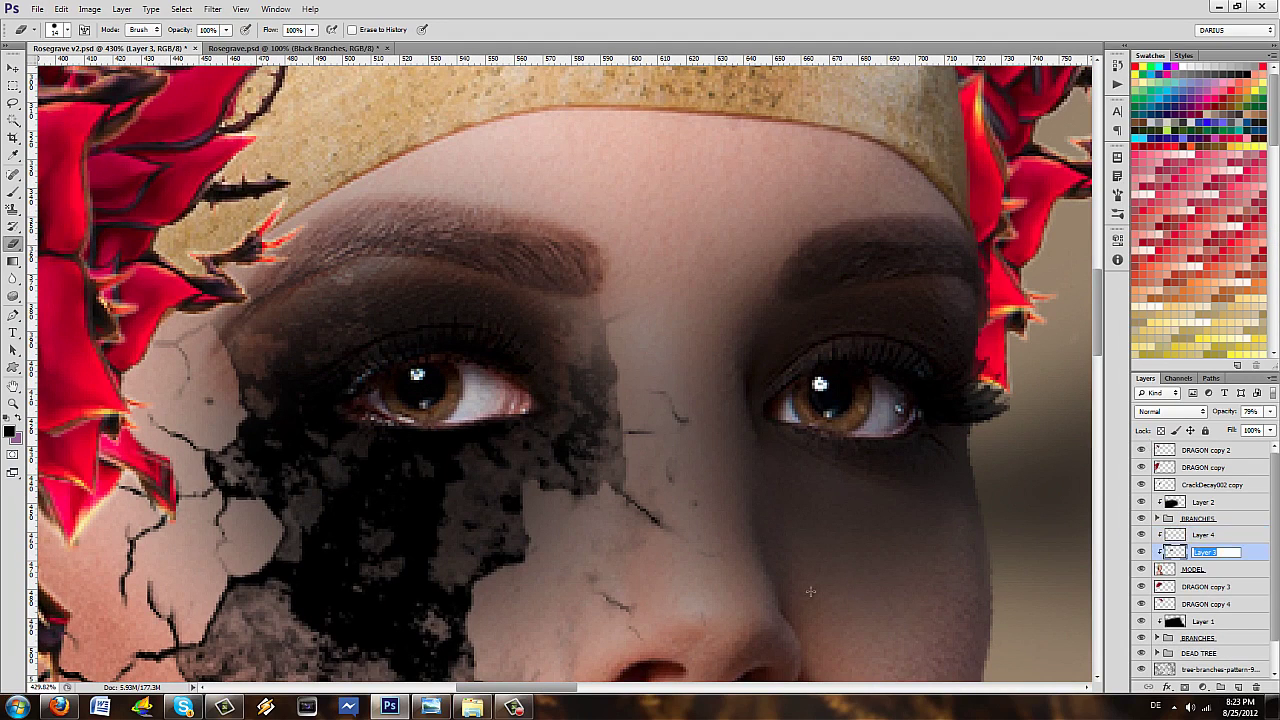
text(Eye shadow)
key(Return)
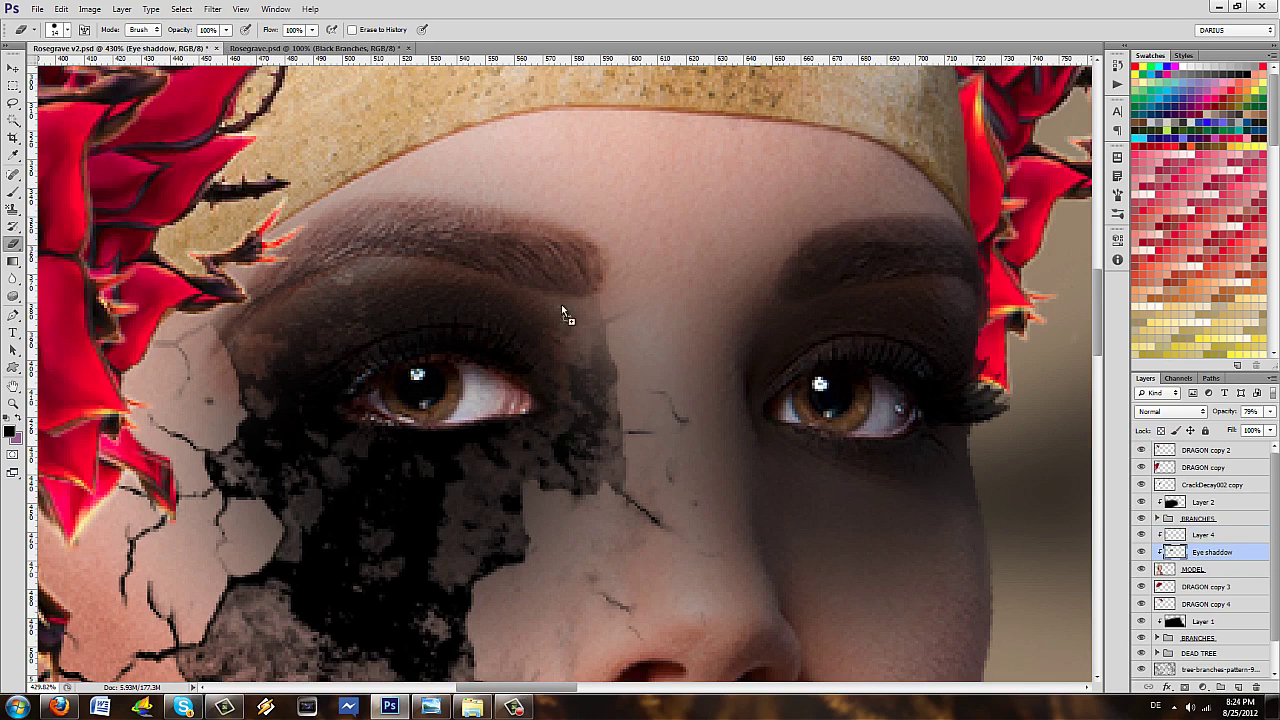
key(alt+bracketright)
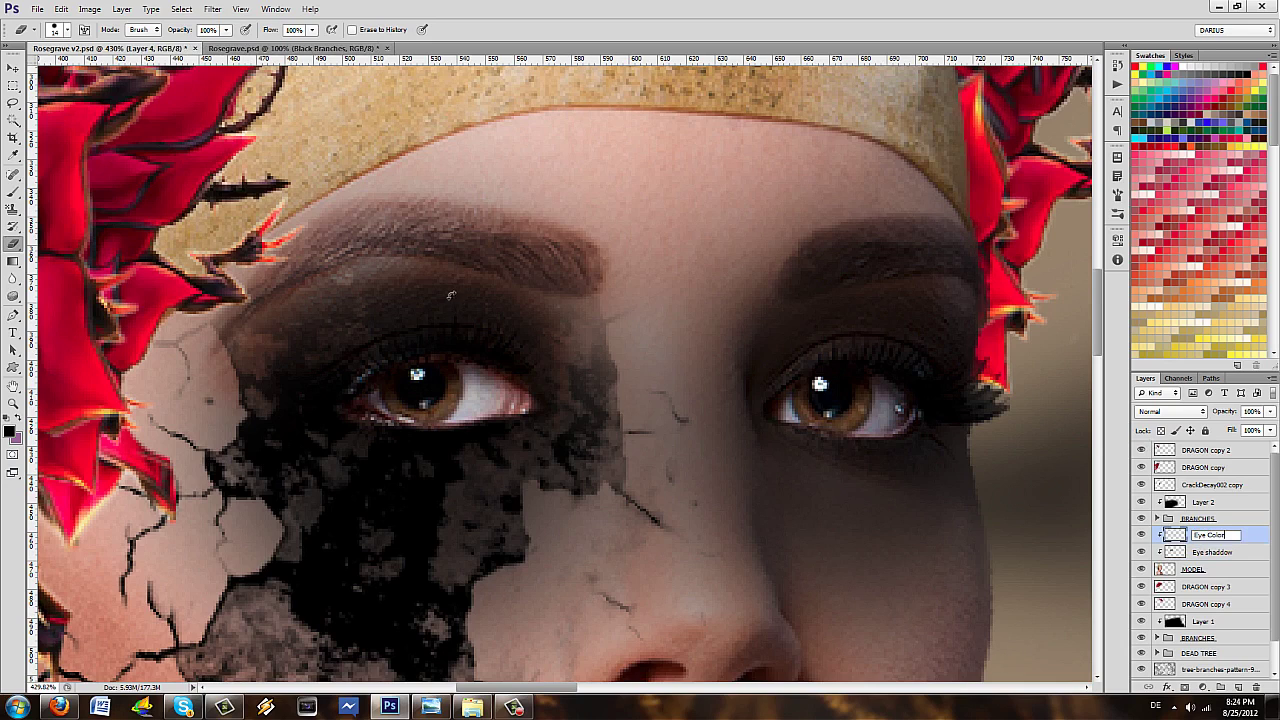
text(Eye Color)
key(Return)
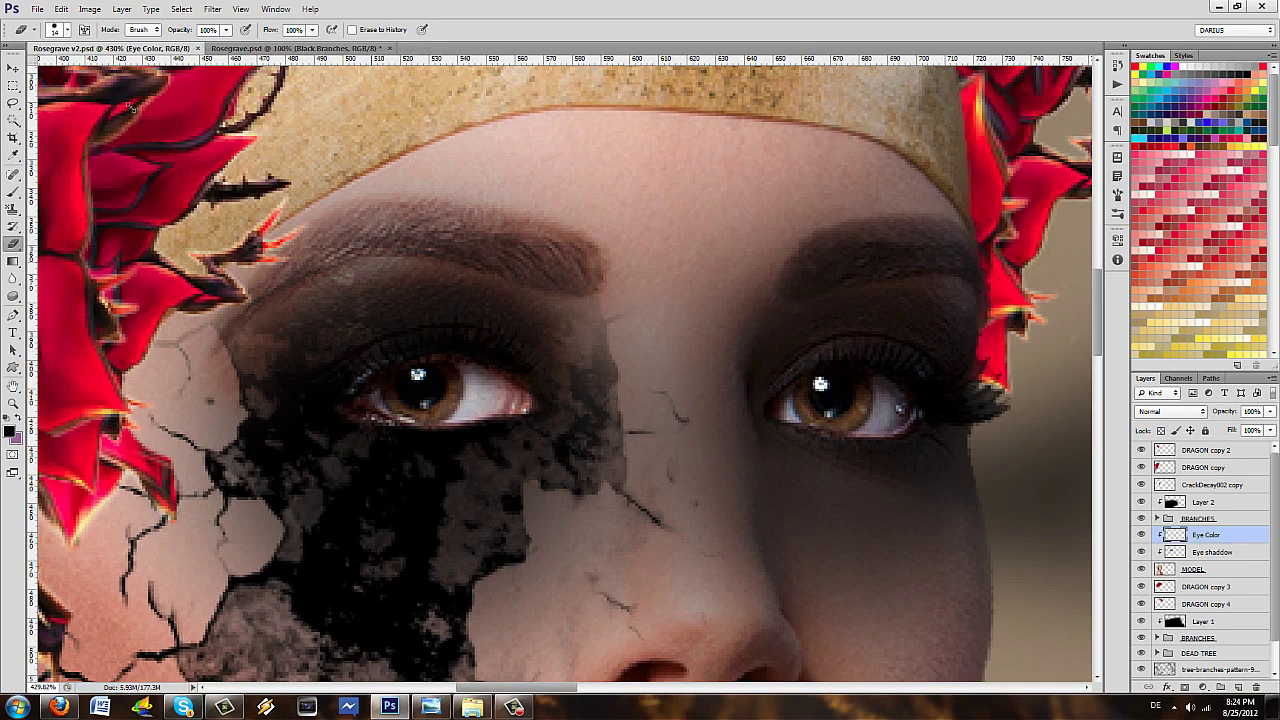
- Centre the left eye in view and set the brush hardness to 100%
drag(477, 282, 613, 347)
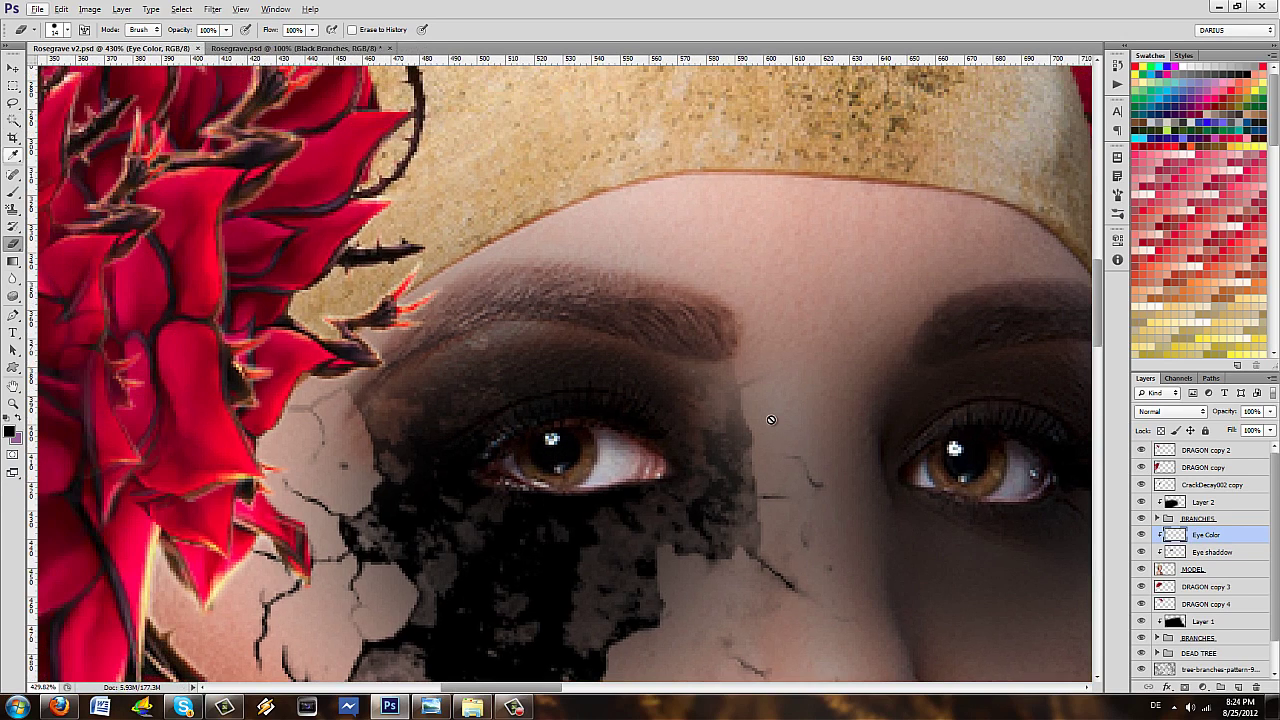
key(b)
key(F5)
text(58)
text(20)
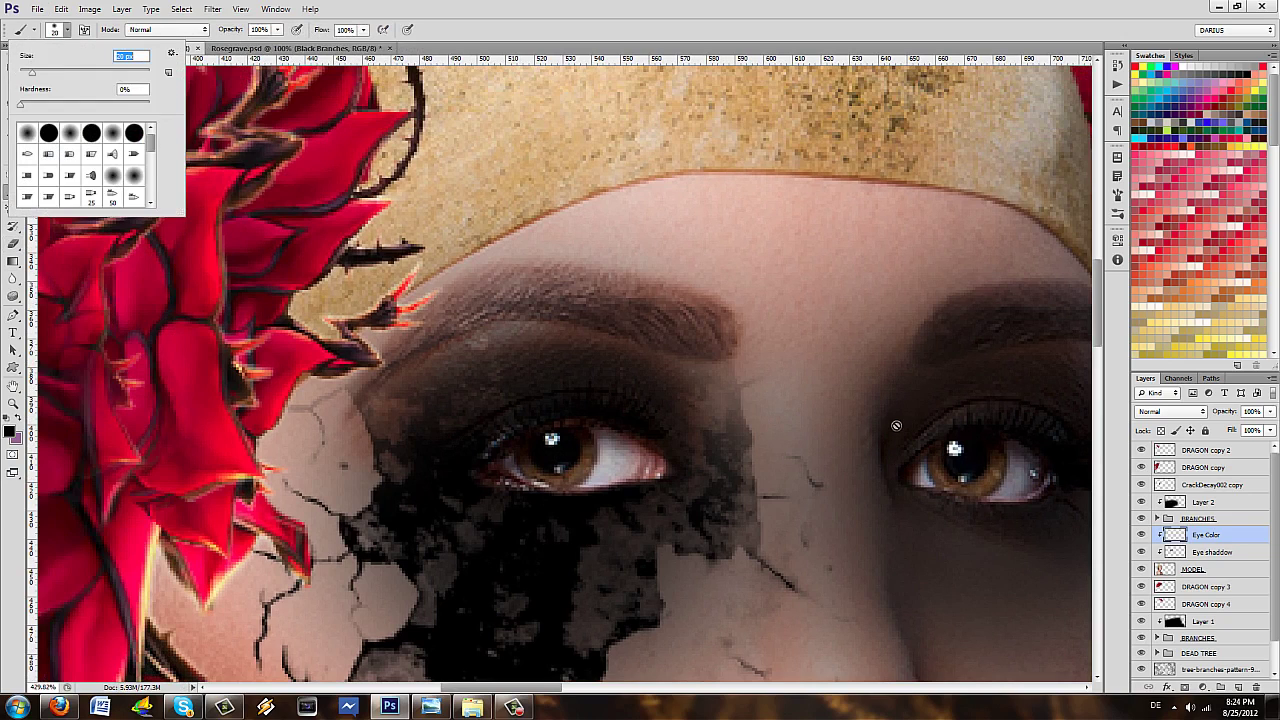
text(33)
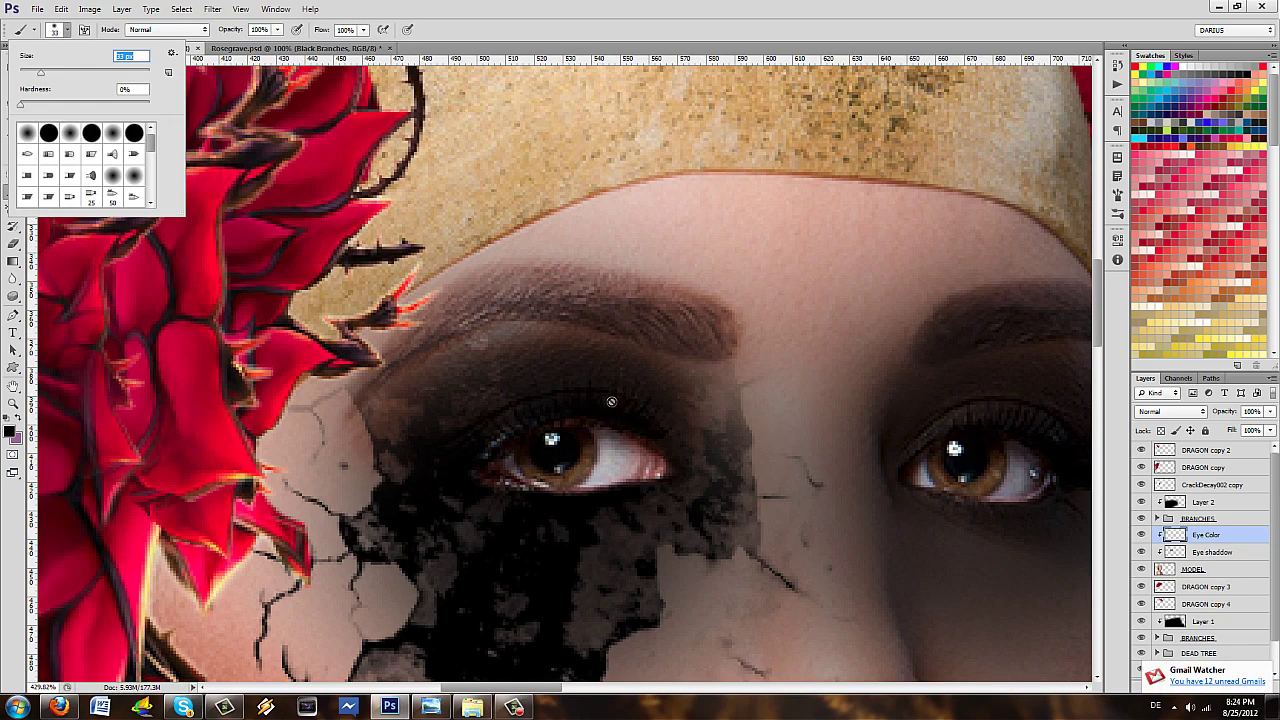
key(Tab)
text(100)
key(Return)
key(Tab)
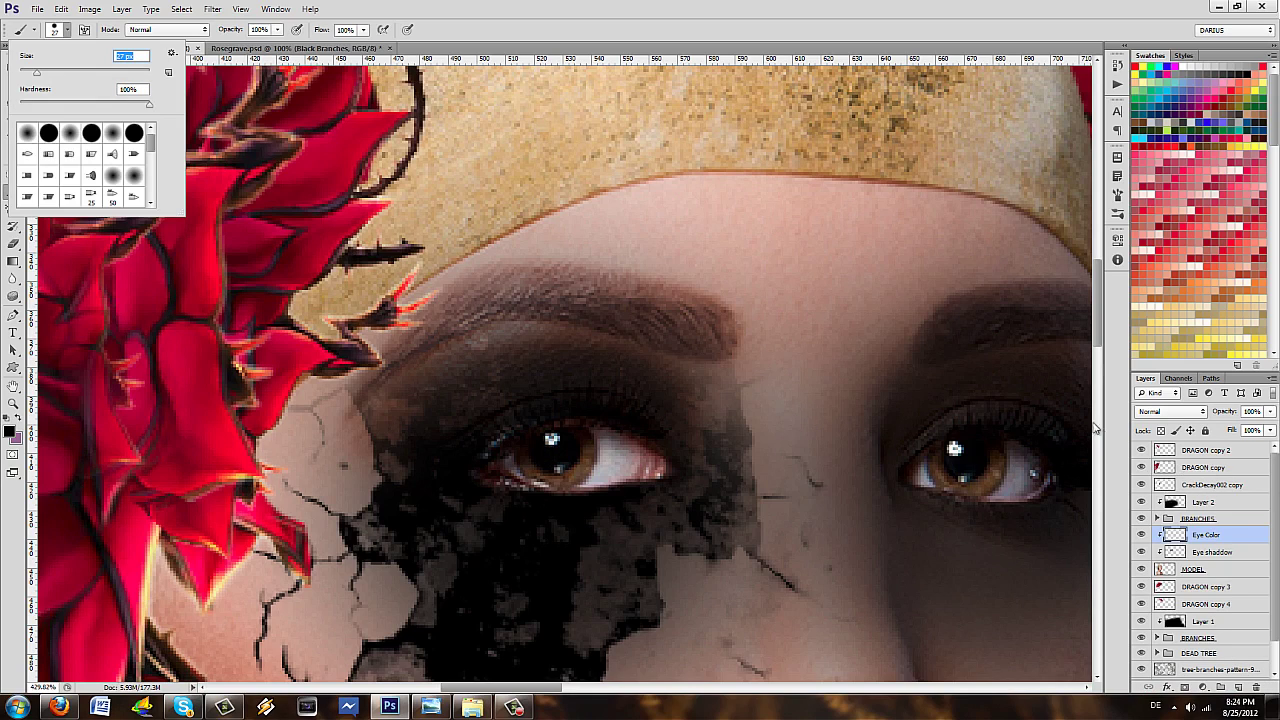
key(Return)
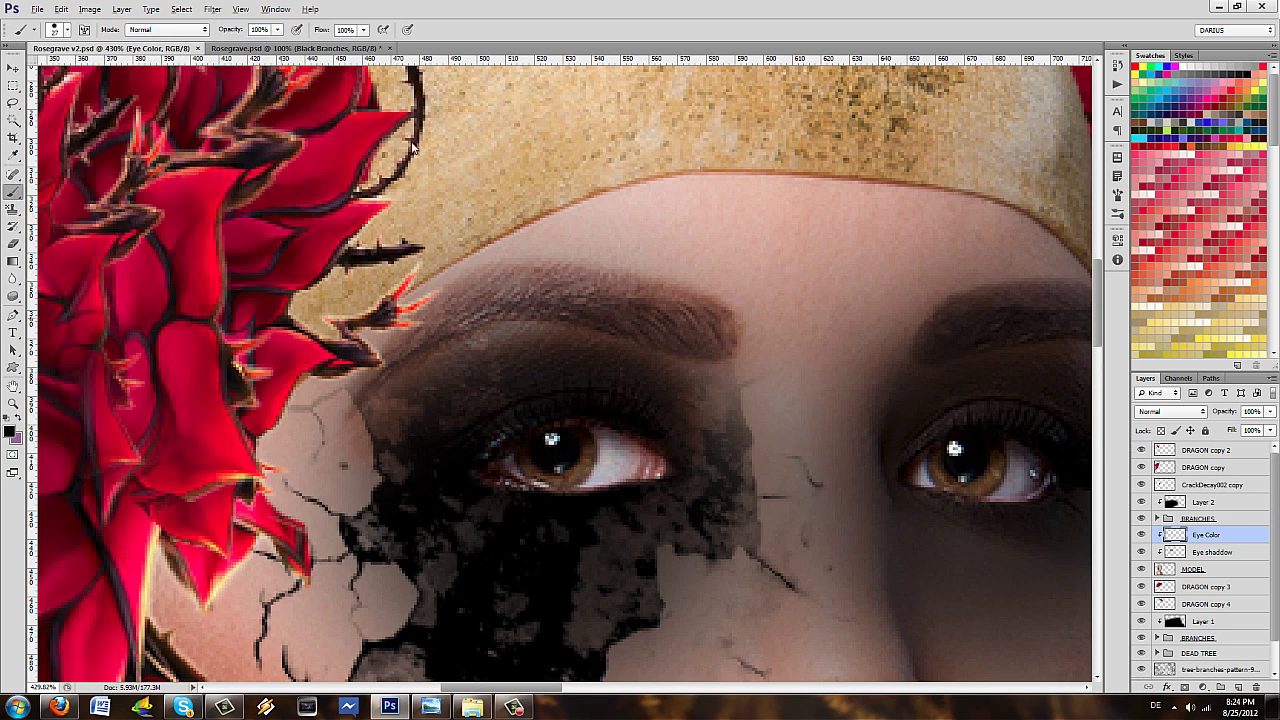
- Sample the petal red, tint both irises on Eye Color, and set it to 30% opacity
mouse_move(307, 352)
mouse_down()
mouse_move(294, 357)
mouse_move(583, 330)
mouse_move(600, 109)
mouse_move(313, 345)
mouse_up()
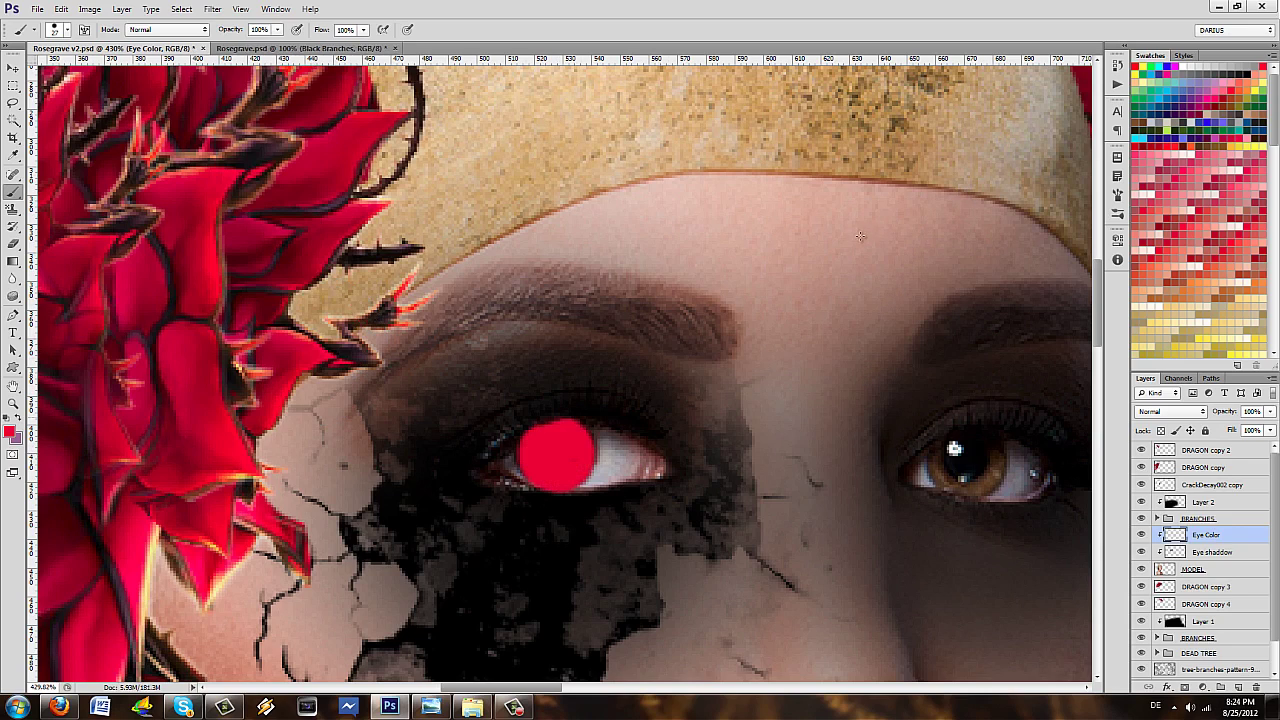
drag(858, 237, 554, 212)
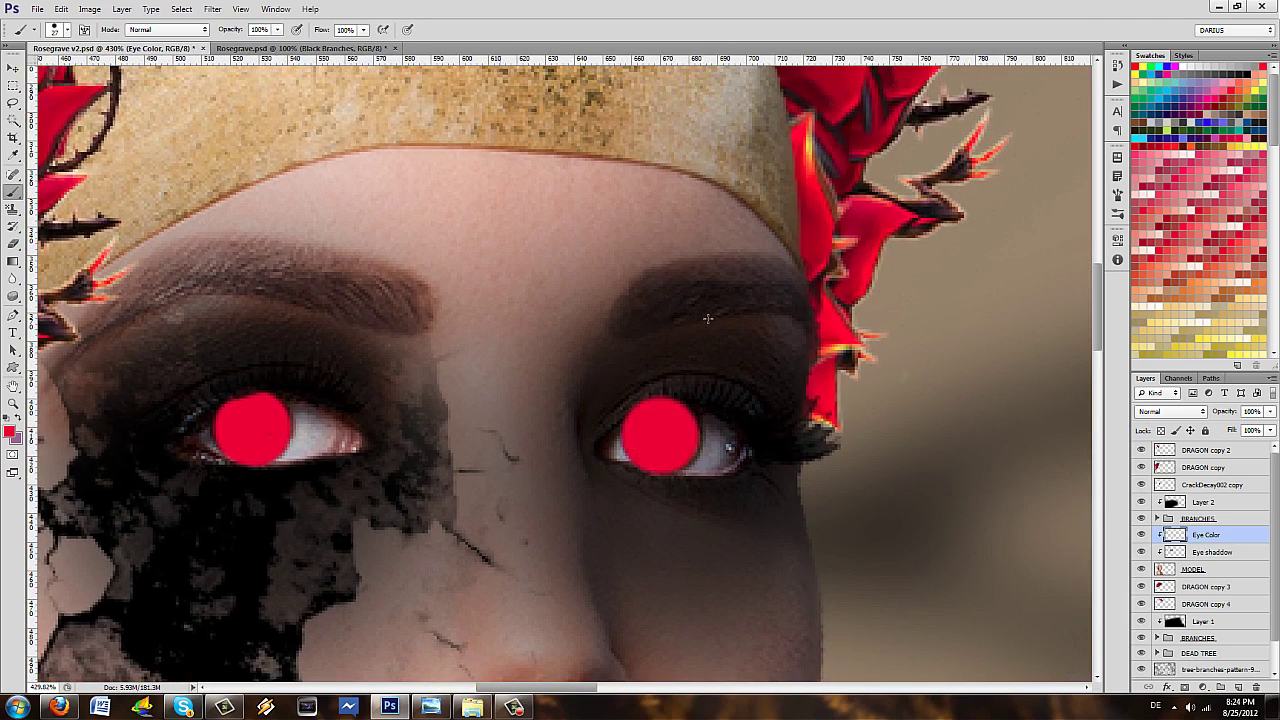
key(e)
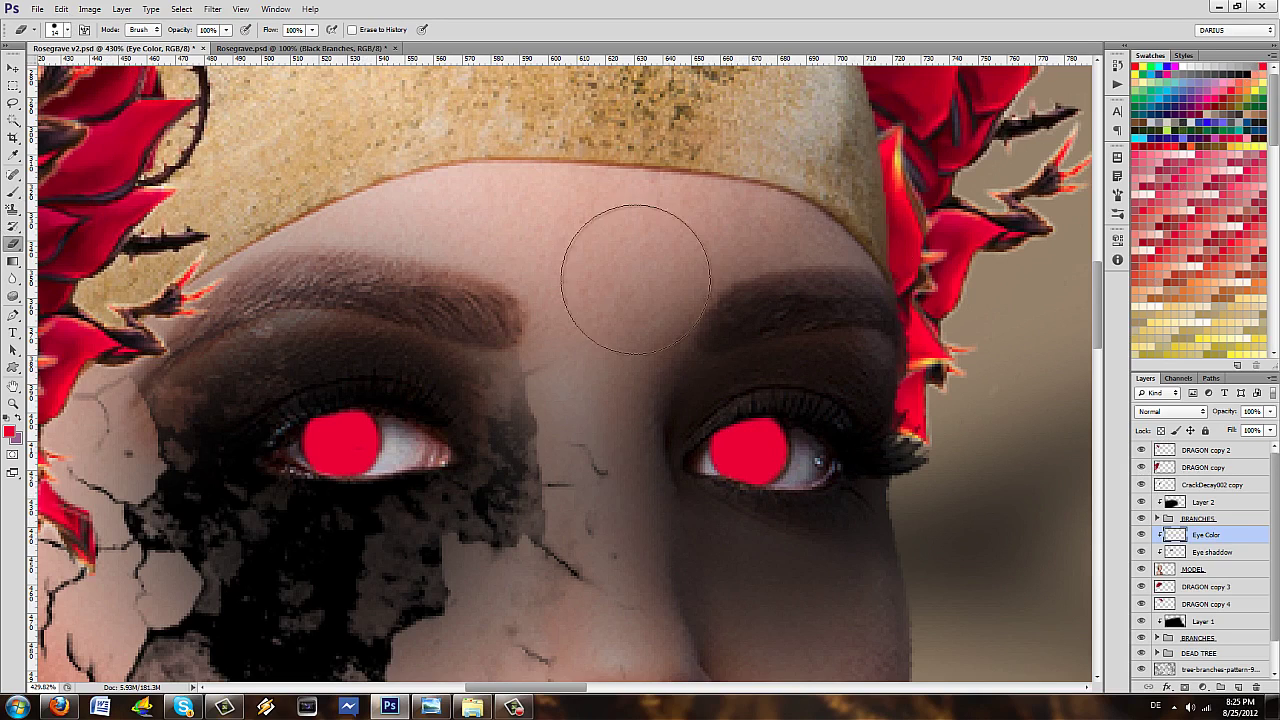
key(3)
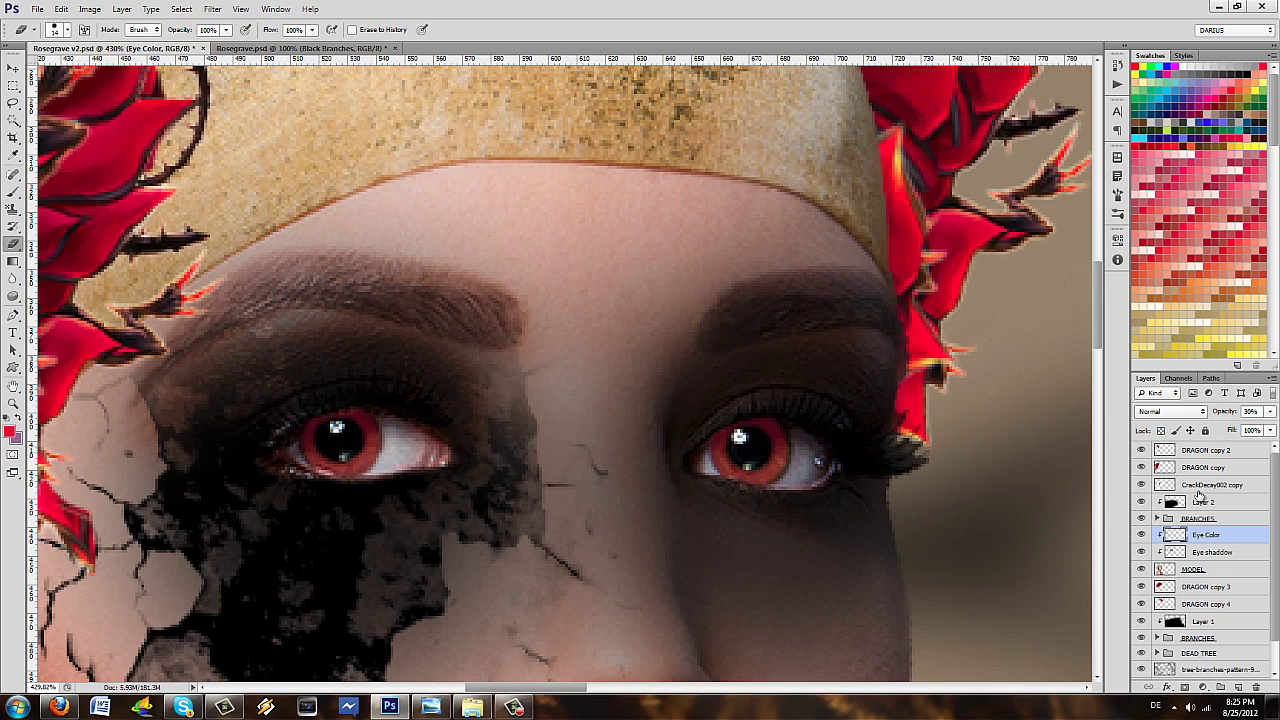
key(ctrl+minus)
key(ctrl+minus)
key(ctrl+minus)
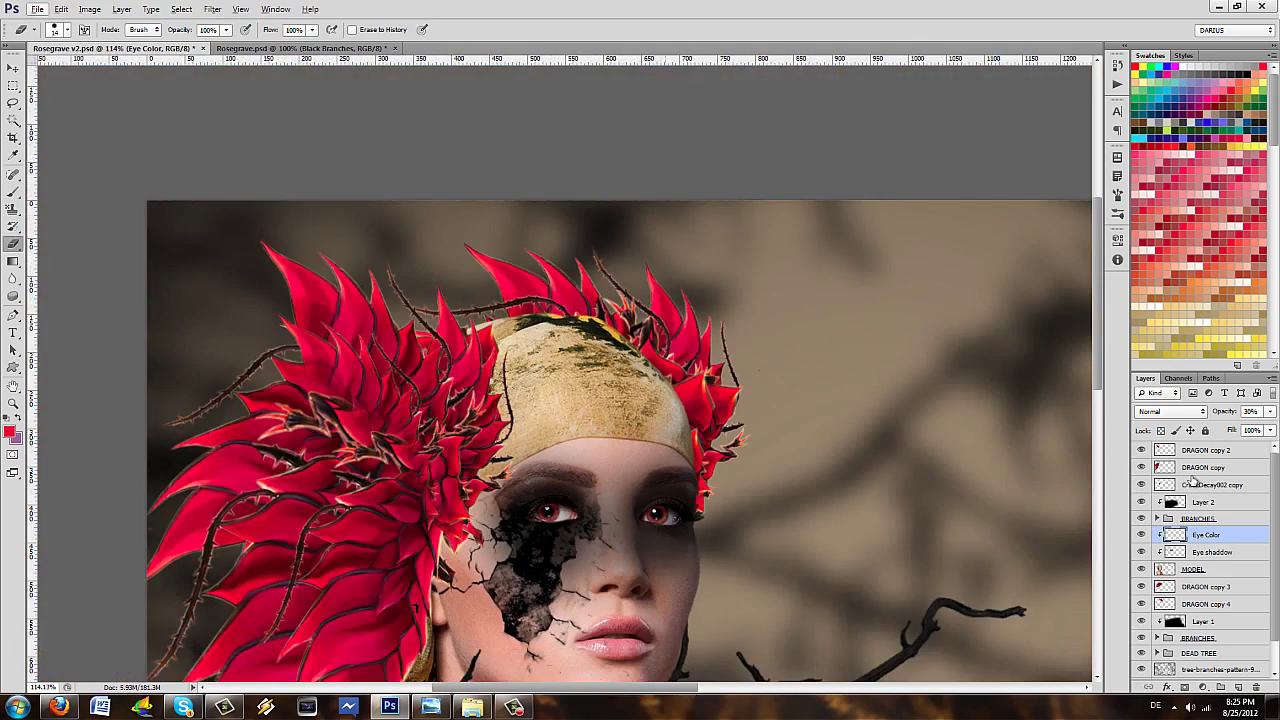
- Save the document and restore the Eye Color layer to 100% opacity
key(ctrl+s)
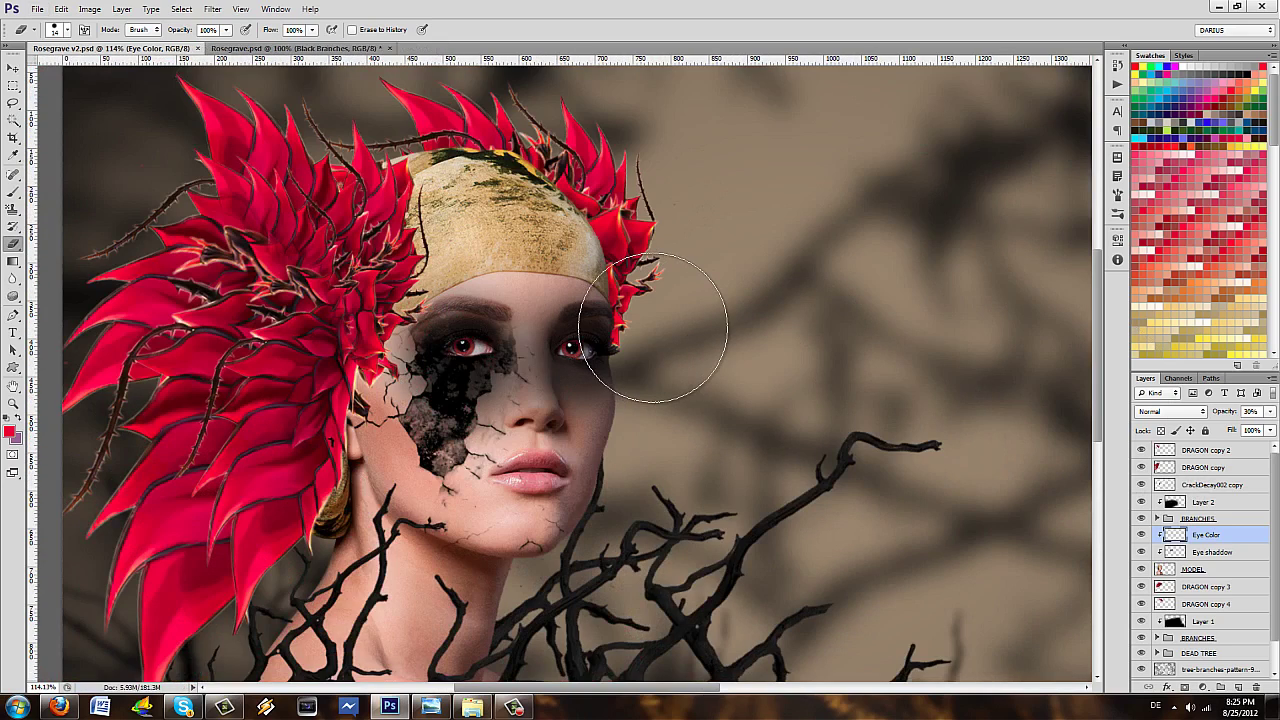
click(1251, 411)
text(100)
key(Return)
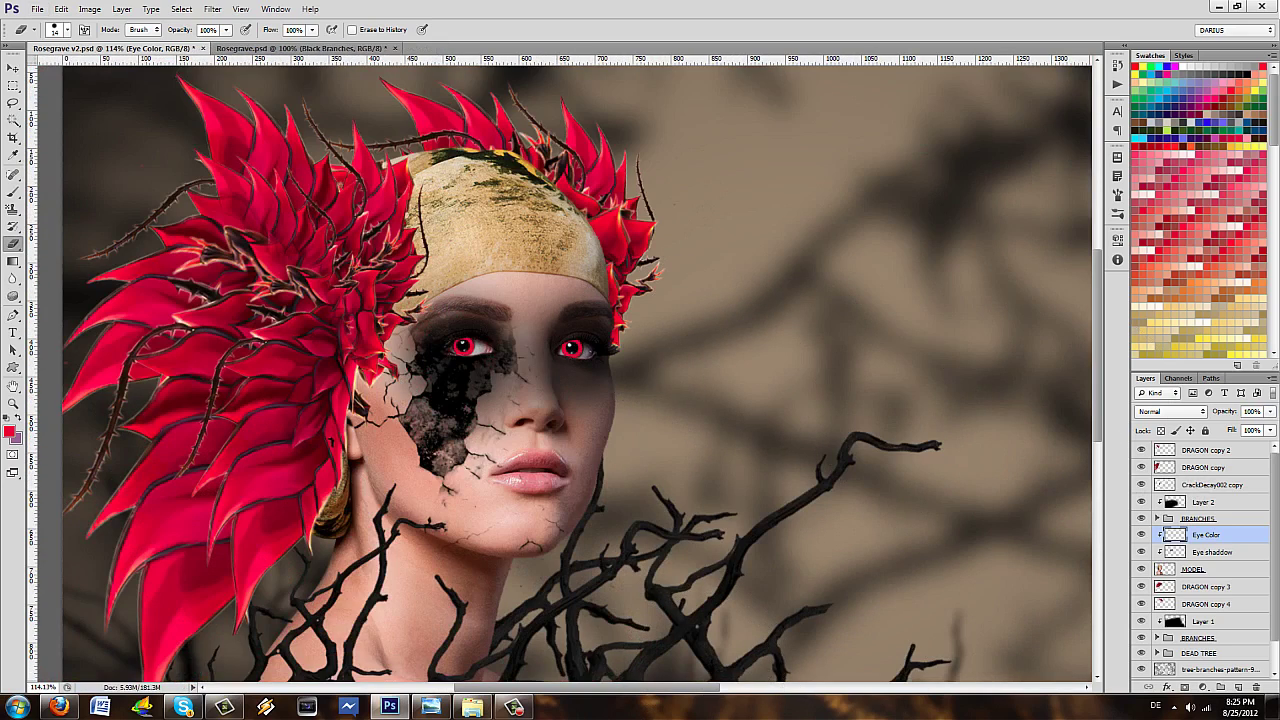
- Switch the Eye Color layer's blend mode to Color
click(1172, 411)
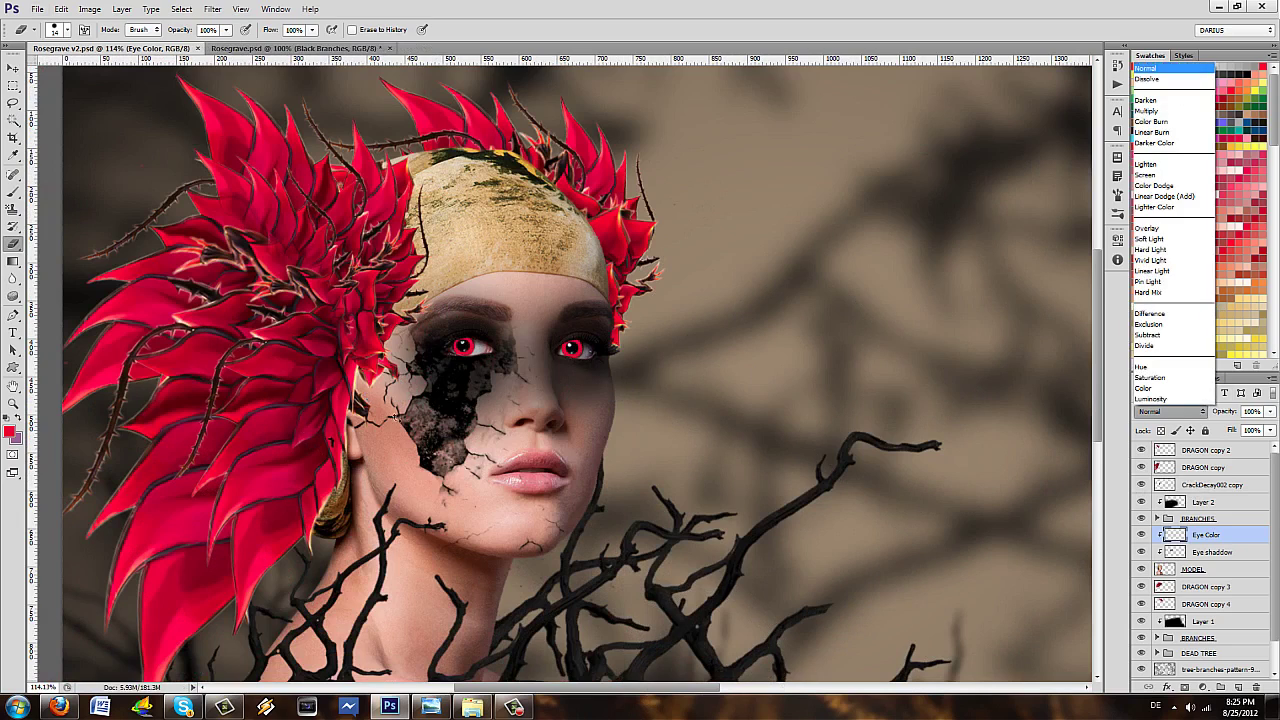
key(Up)
key(Up)
key(Down)
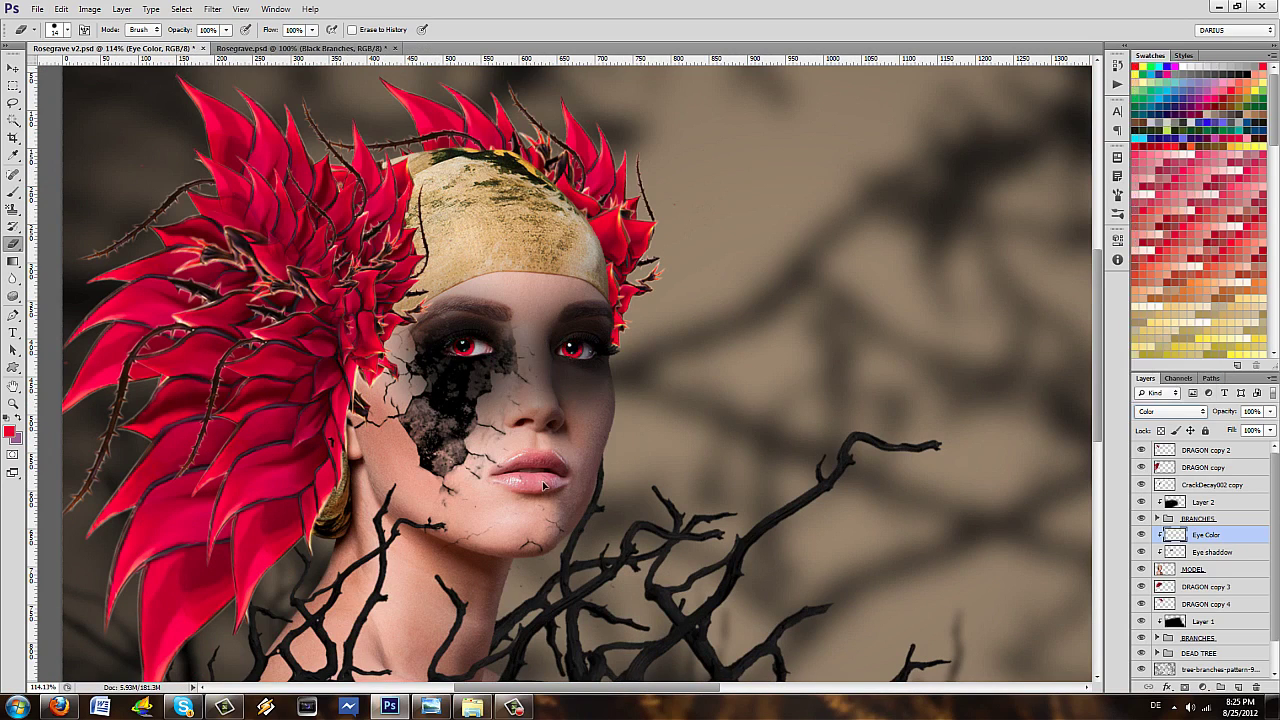
scroll(836, 260, down, 3)
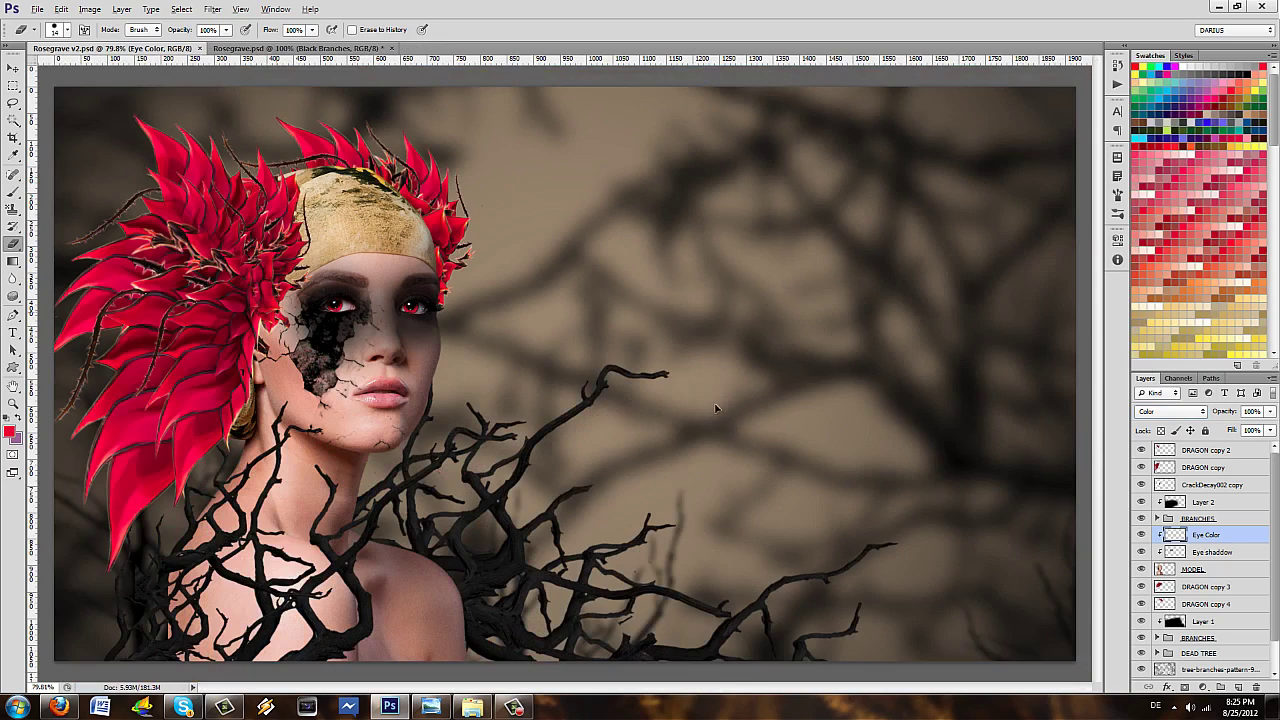
- Compare Normal and Overlay blend modes on Eye Color before settling back on Color
key(alt)
key(alt+Down)
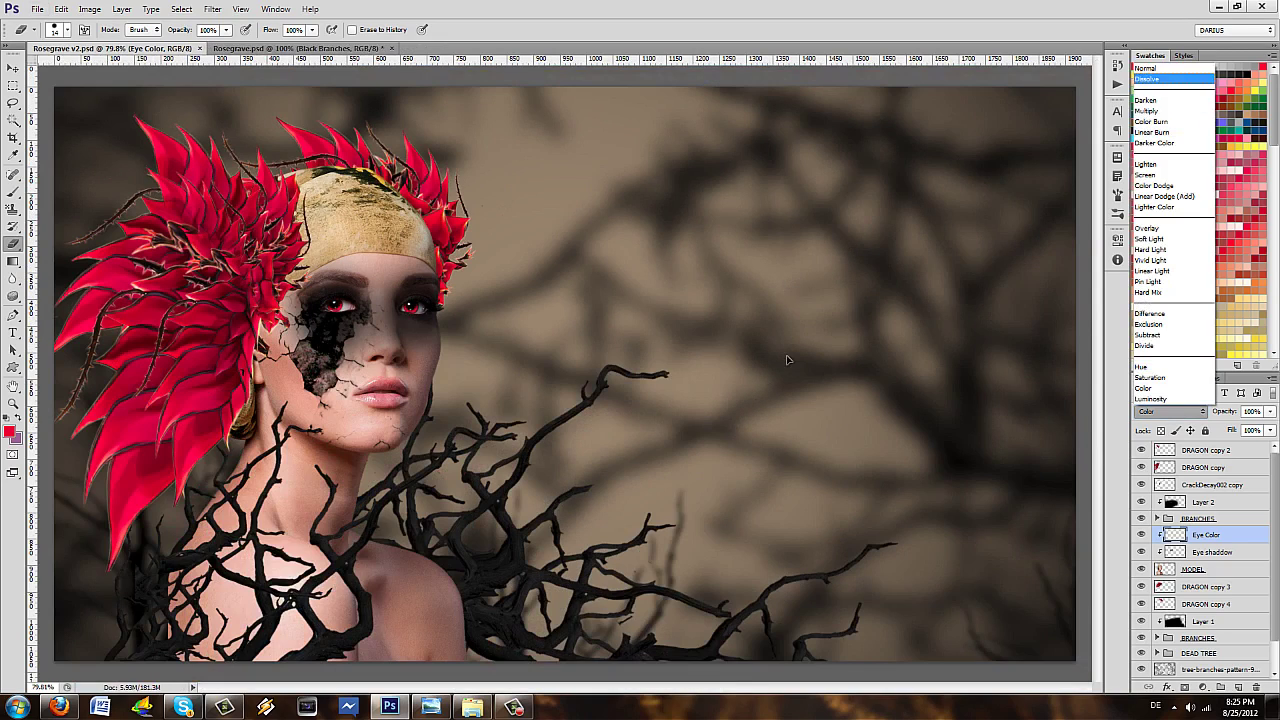
key(Return)
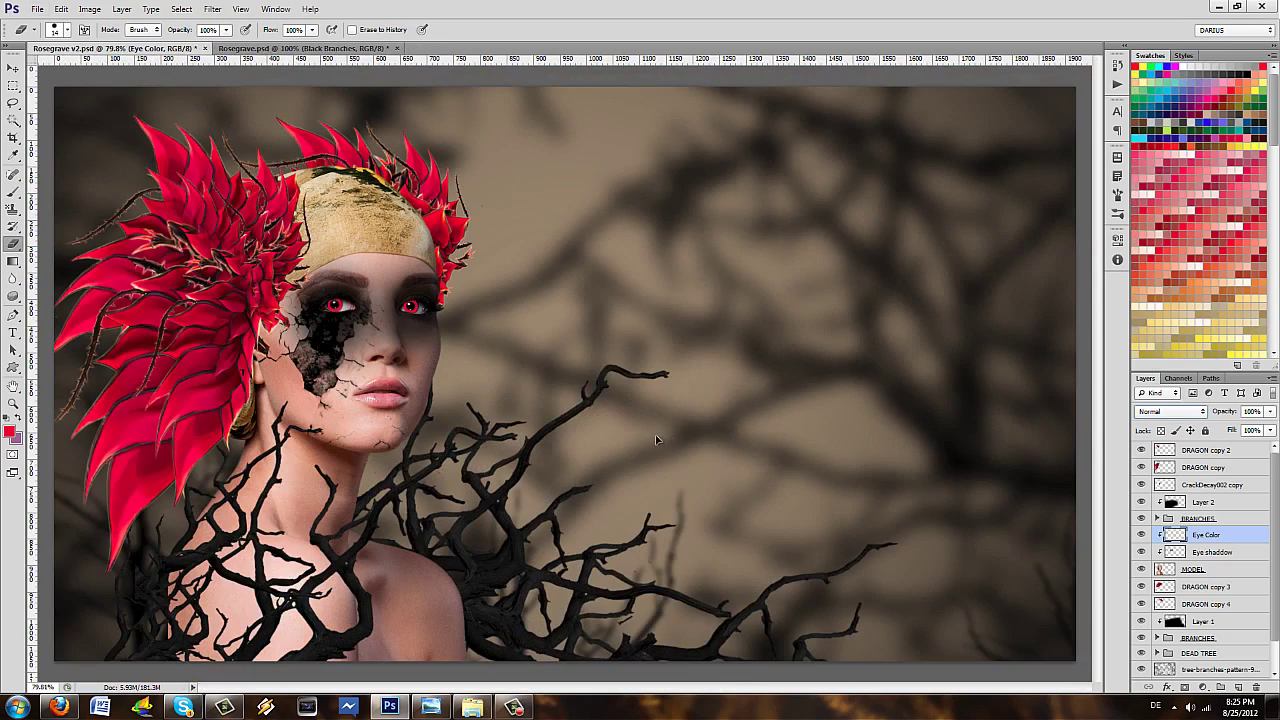
key(alt+Down)
key(Down)
key(Down)
key(Down)
key(Down)
key(Down)
key(Down)
key(Down)
key(Down)
key(Down)
key(Down)
key(Down)
key(Down)
key(Down)
key(Down)
key(Down)
key(Down)
key(Down)
key(Down)
key(Down)
key(Up)
key(Up)
key(Up)
key(Up)
key(Up)
key(Up)
key(Up)
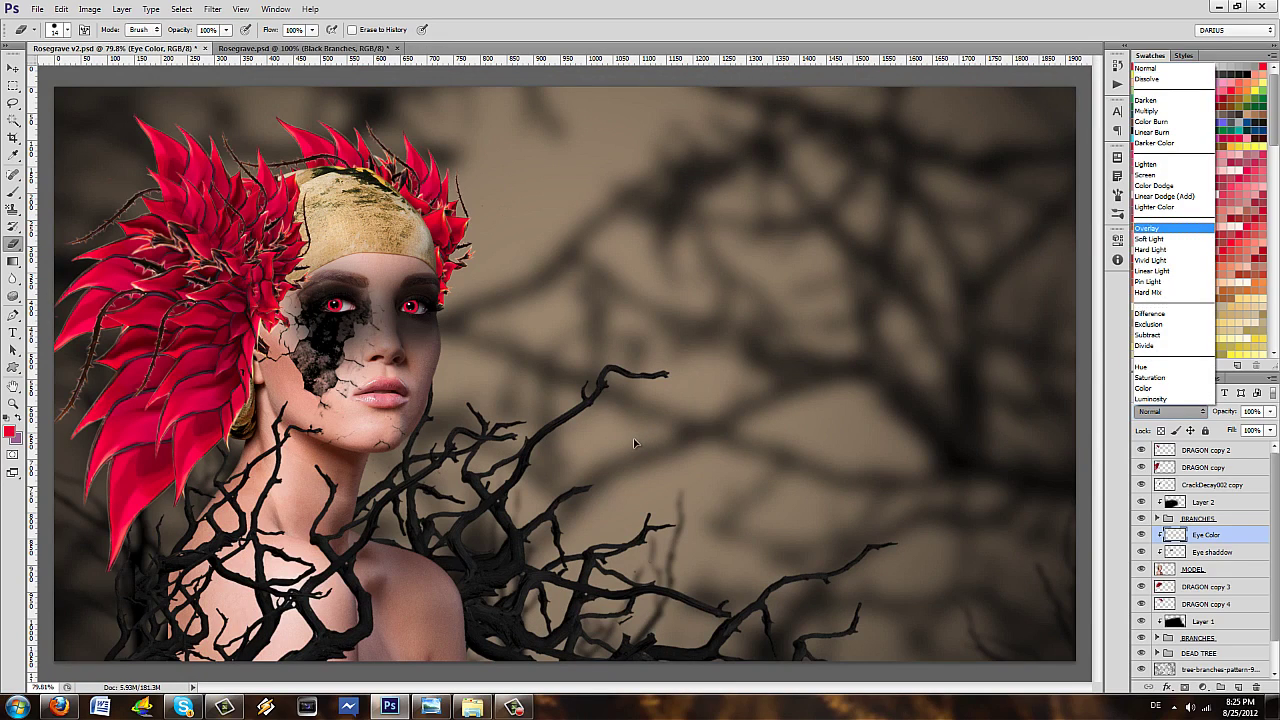
key(Down)
key(Down)
key(Down)
key(Down)
key(Down)
key(Down)
key(Down)
key(Down)
key(Down)
key(Down)
key(Down)
key(Down)
key(Down)
key(Down)
key(Up)
key(Return)
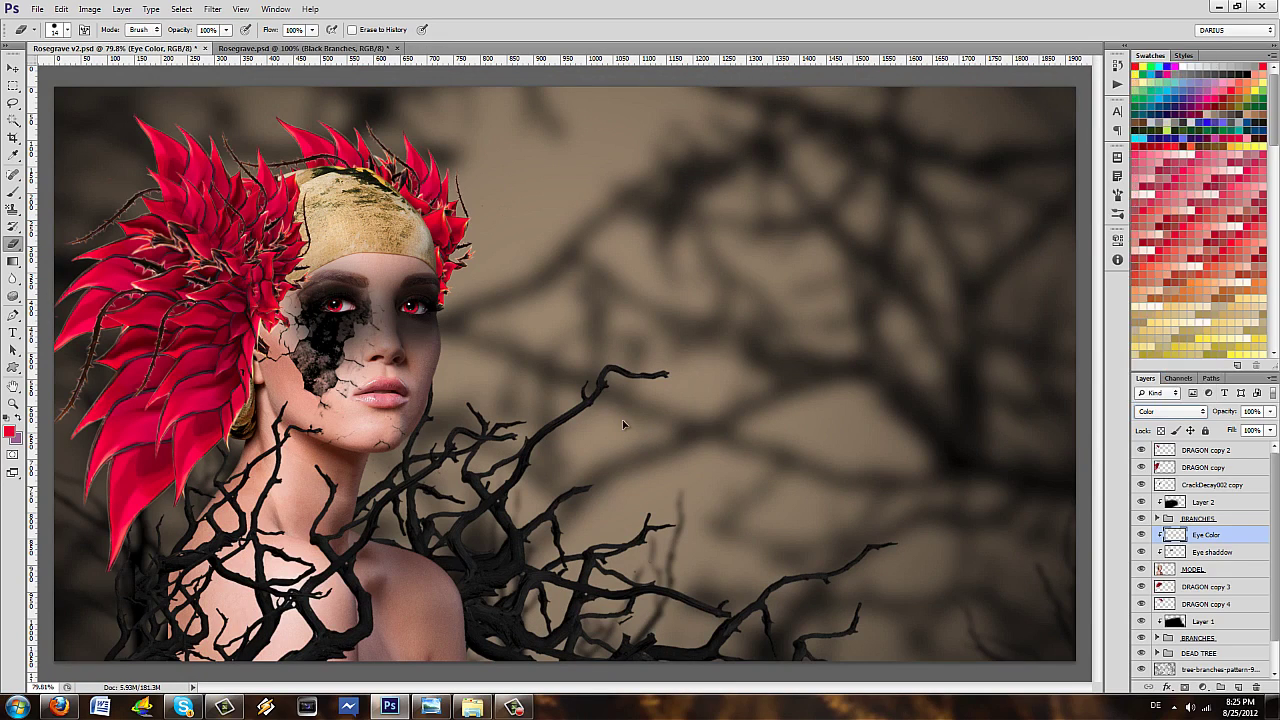
scroll(592, 321, down, 2)
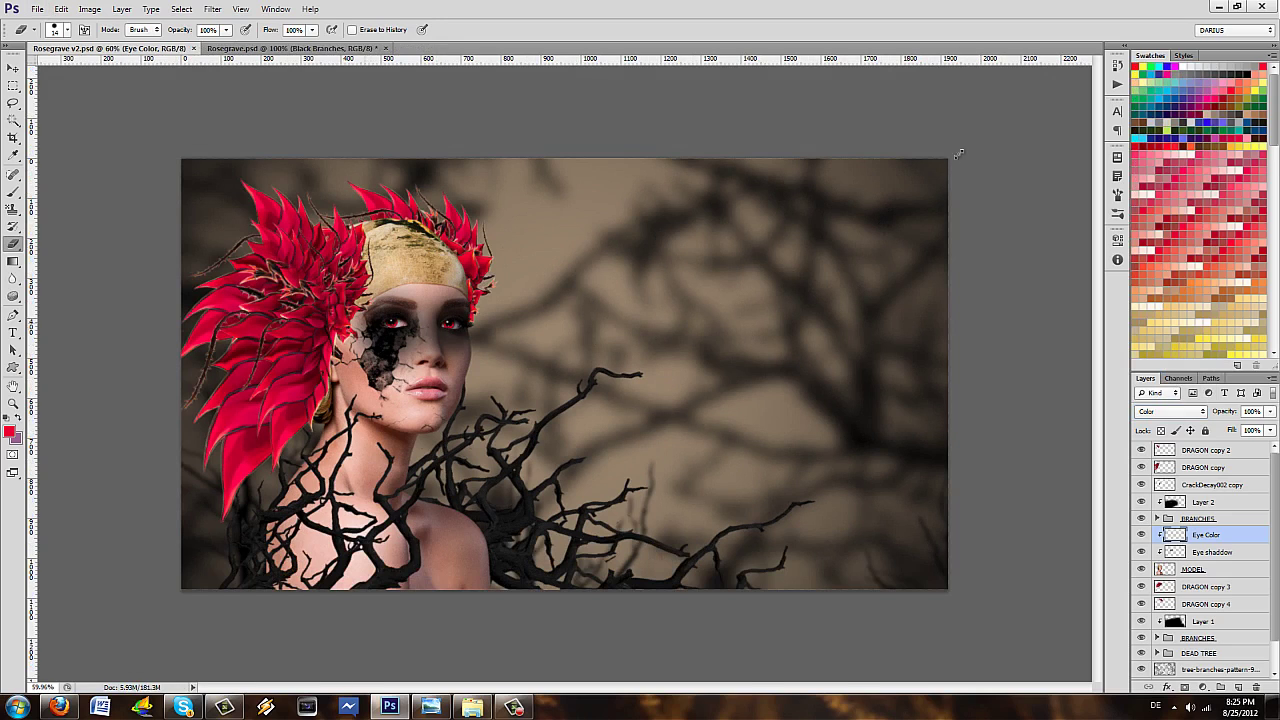
scroll(965, 151, up, 2)
scroll(888, 285, up, 3)
scroll(888, 285, left, 5)
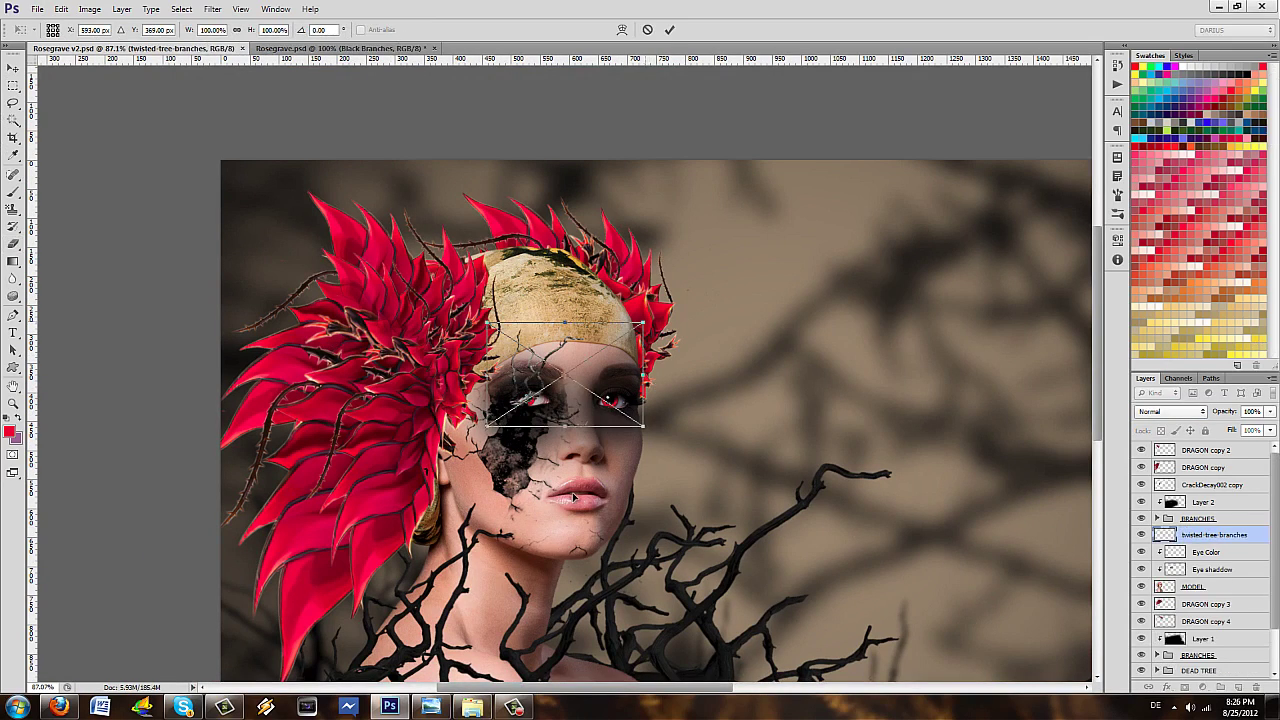
- Scale and rotate the twisted branches over the petal crown, move the layer to the top, and nudge it up-left
drag(643, 322, 783, 230)
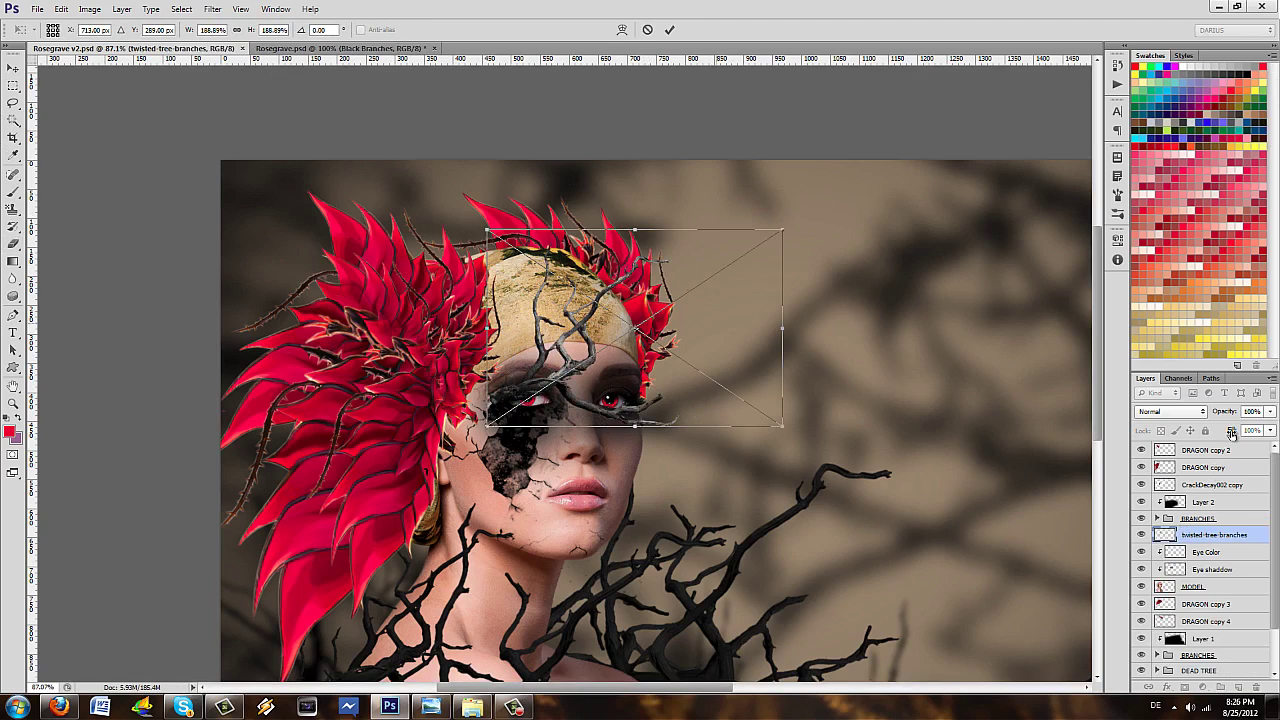
mouse_move(830, 380)
mouse_down()
mouse_move(860, 300)
mouse_move(675, 178)
mouse_move(660, 152)
mouse_move(745, 45)
mouse_move(540, 420)
mouse_move(530, 488)
mouse_up()
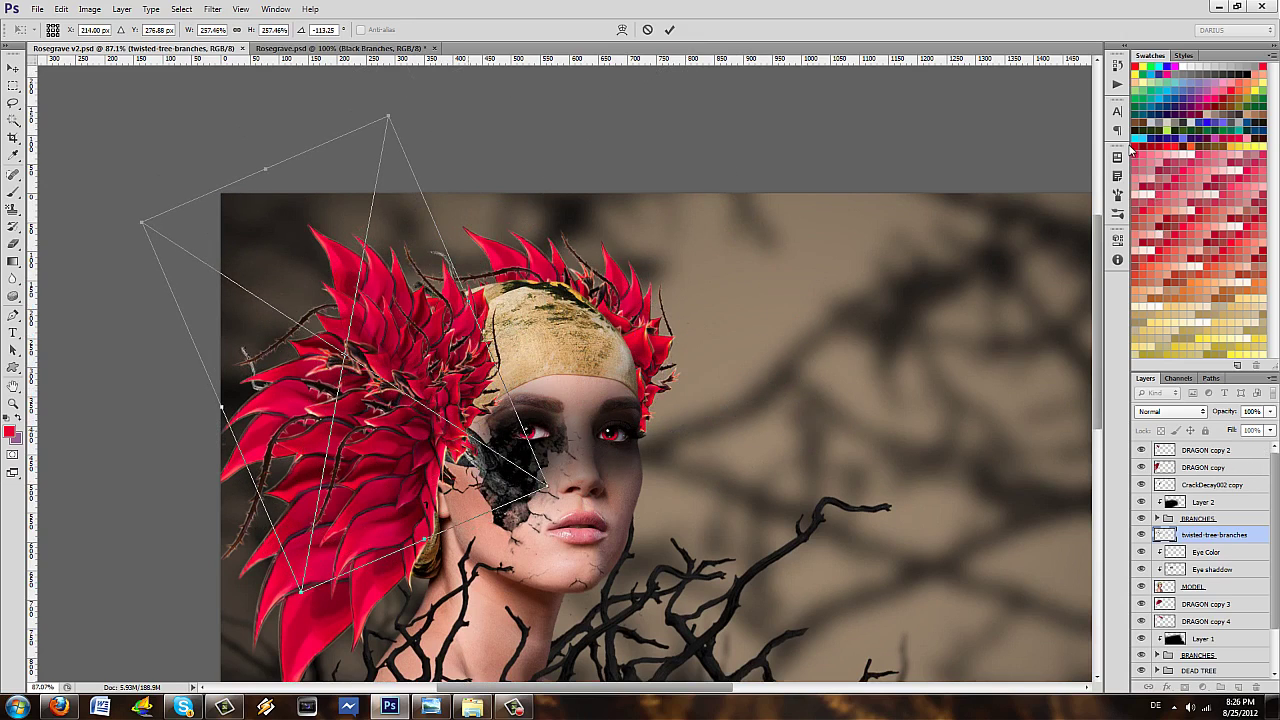
key(Return)
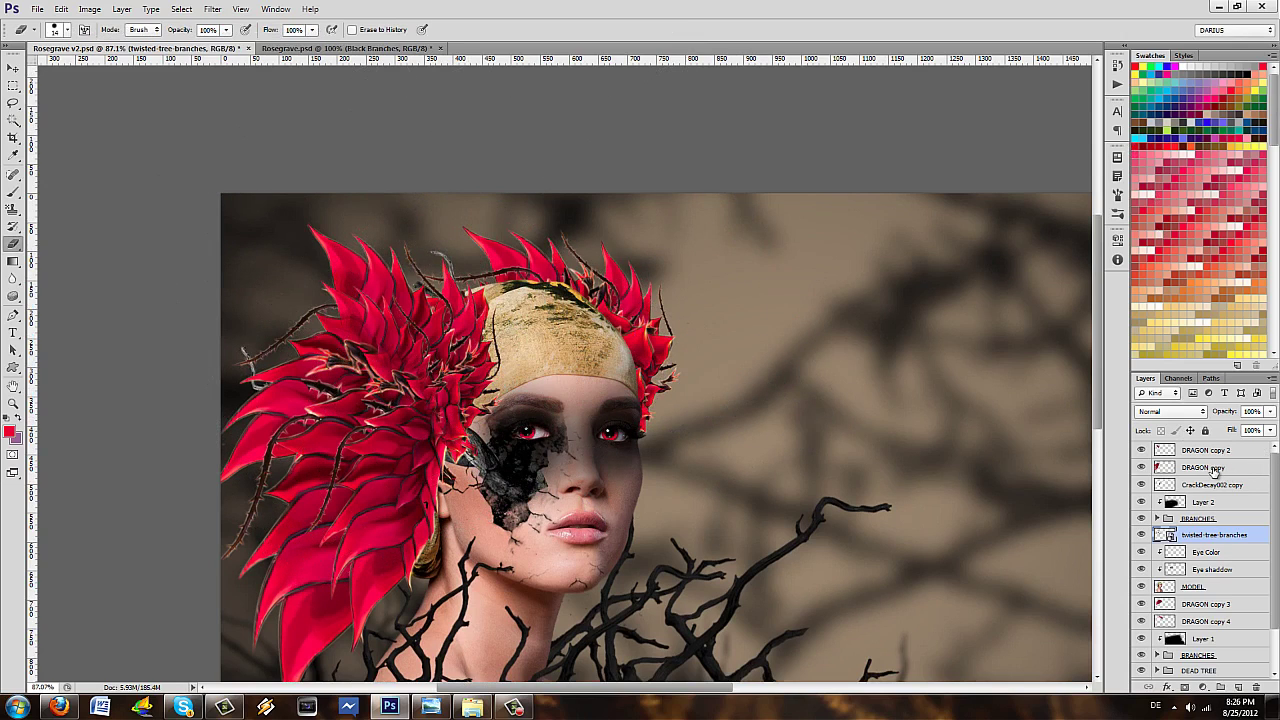
drag(1214, 538, 1217, 470)
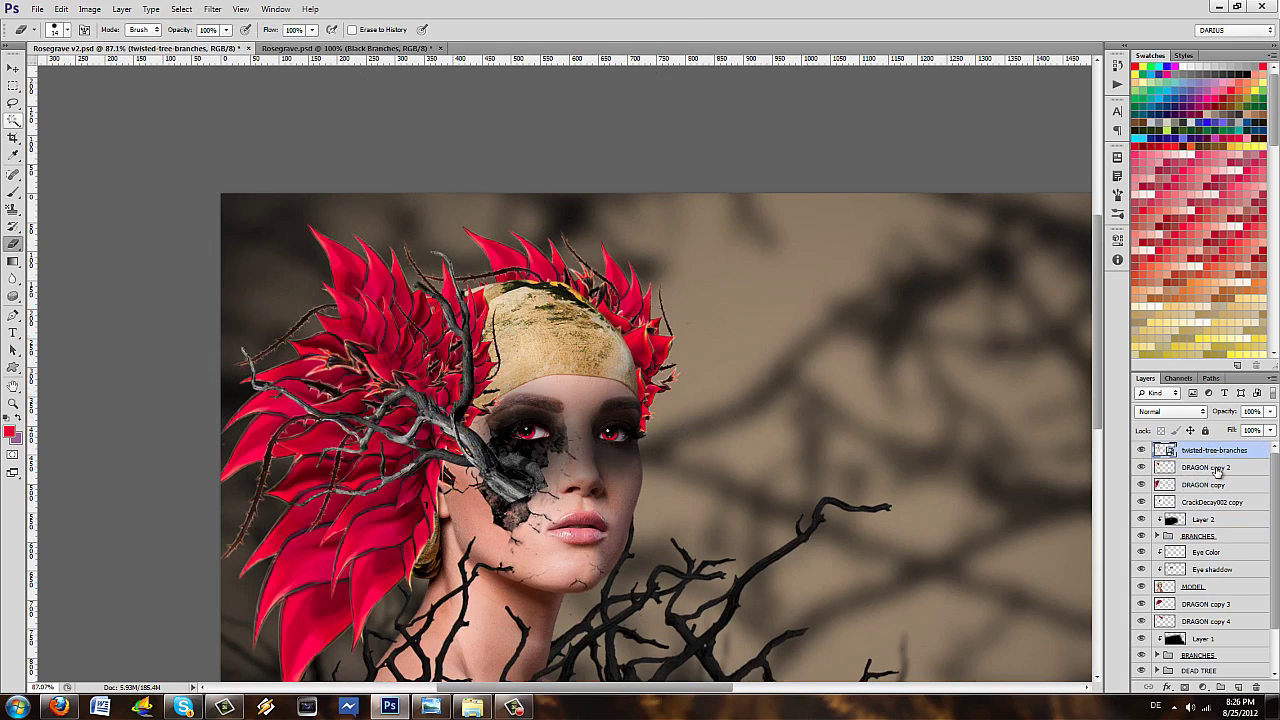
key(v)
key(shift+Left)
key(shift+Left)
key(shift+Up)
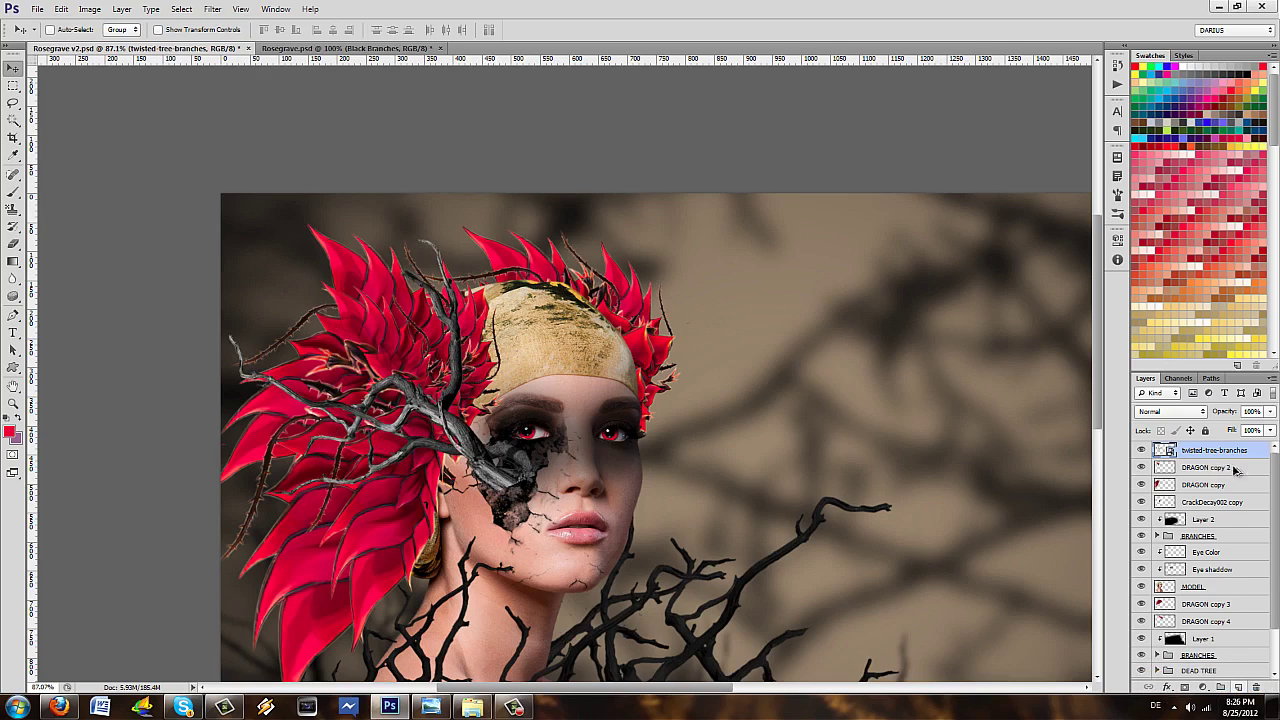
- Add a new empty layer and rename the twisted-tree-branches layer BRANCH
key(ctrl+shift+alt+n)
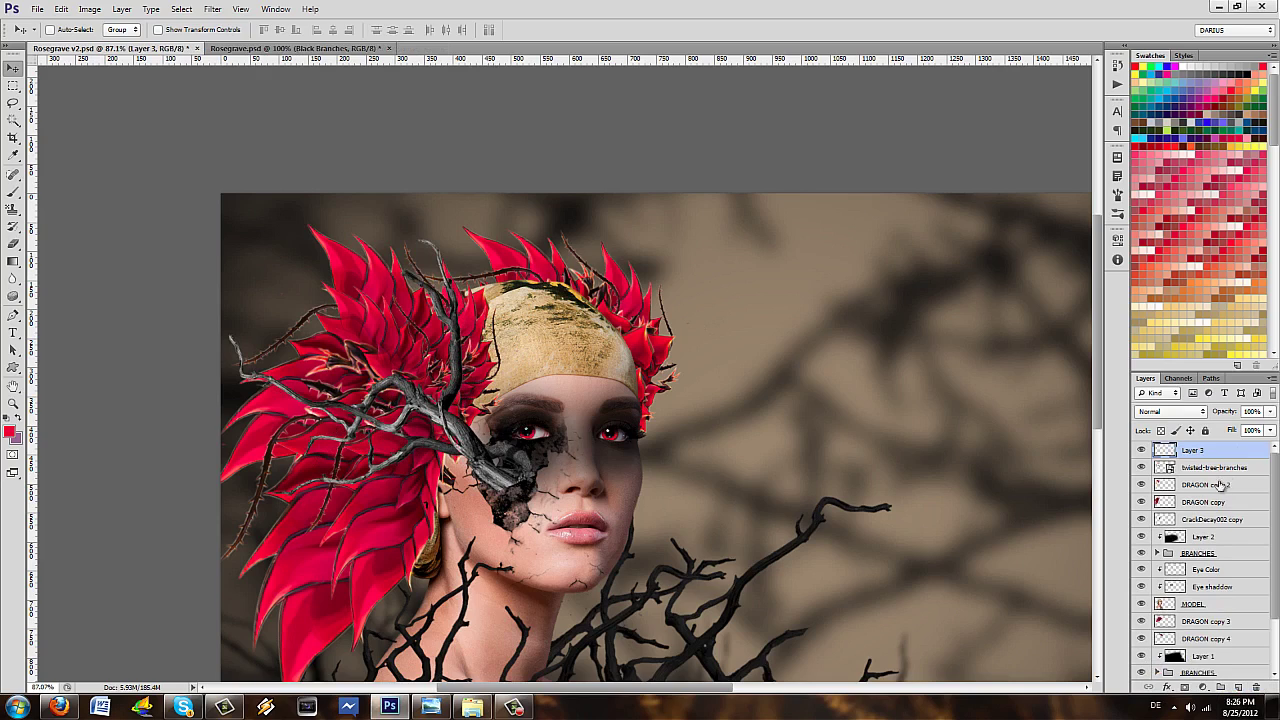
key(alt+bracketleft)
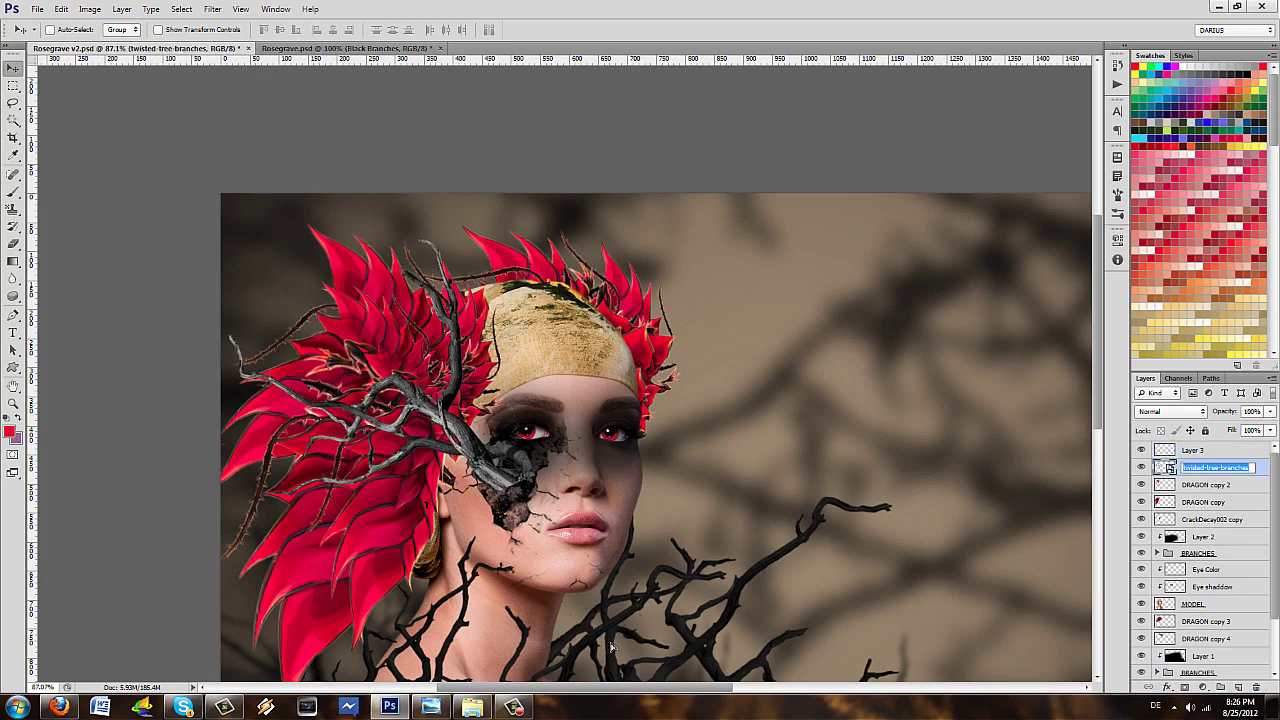
text(BRANCH)
- Clip Layer 3 to BRANCH, paint it black with a 172 px brush at 61% opacity, and save
click(1222, 450)
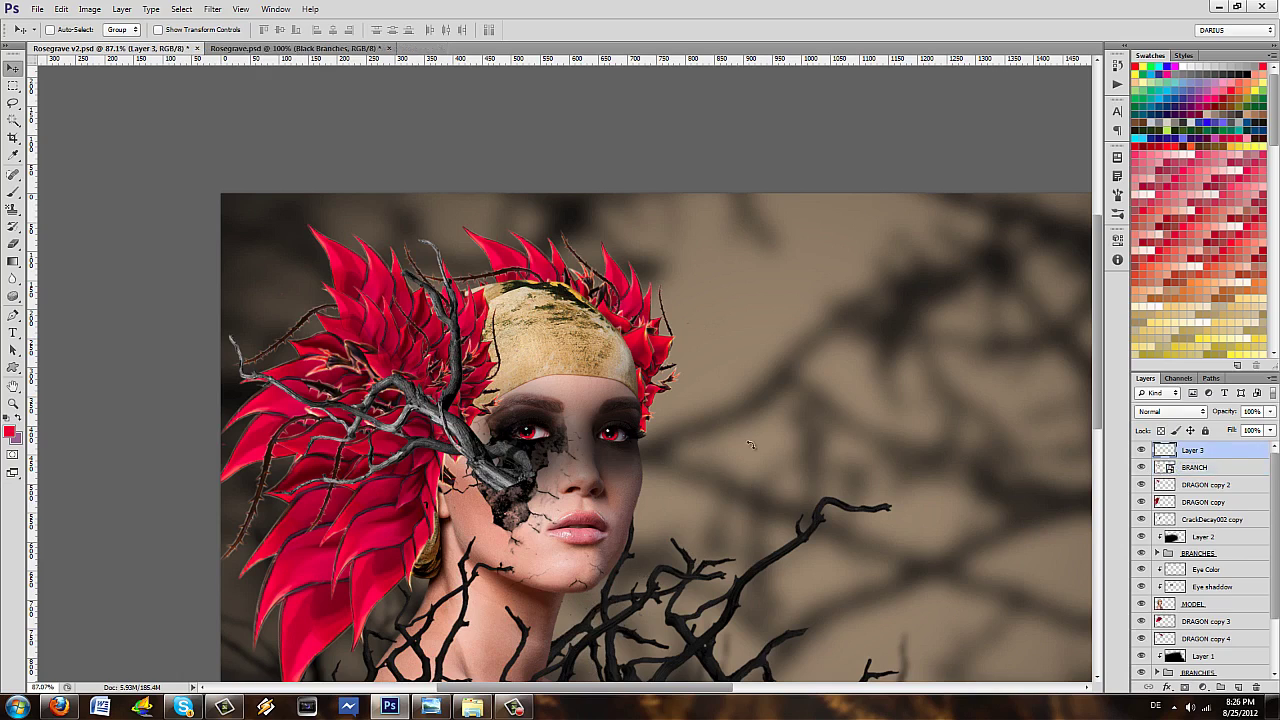
right_click(1222, 450)
click(1127, 393)
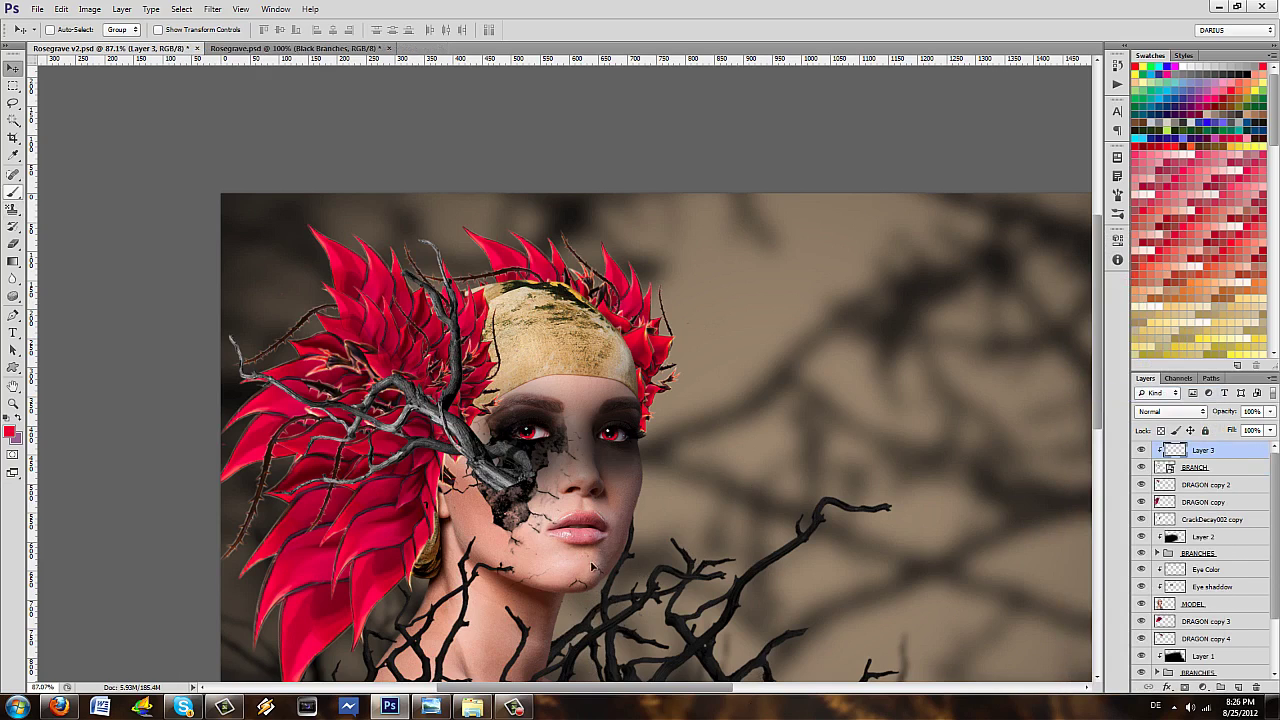
key(b)
click(66, 29)
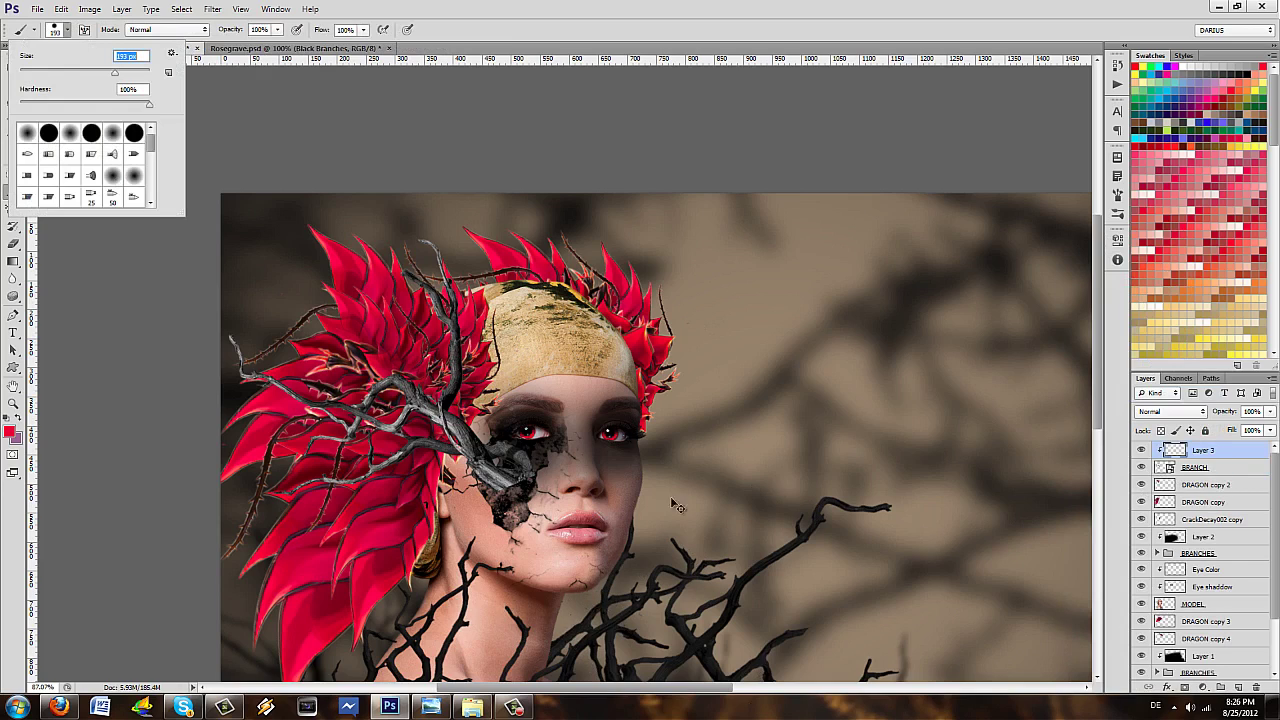
alt+click(630, 576)
key(alt+BackSpace)
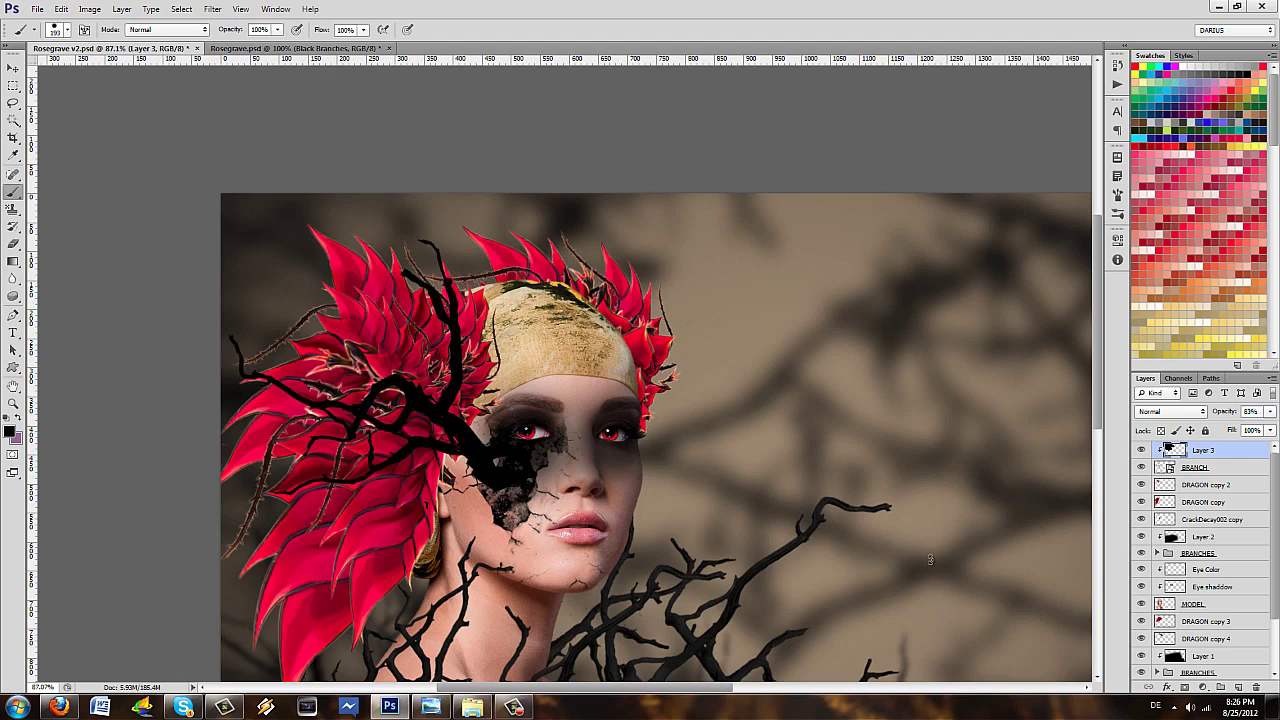
key(Return)
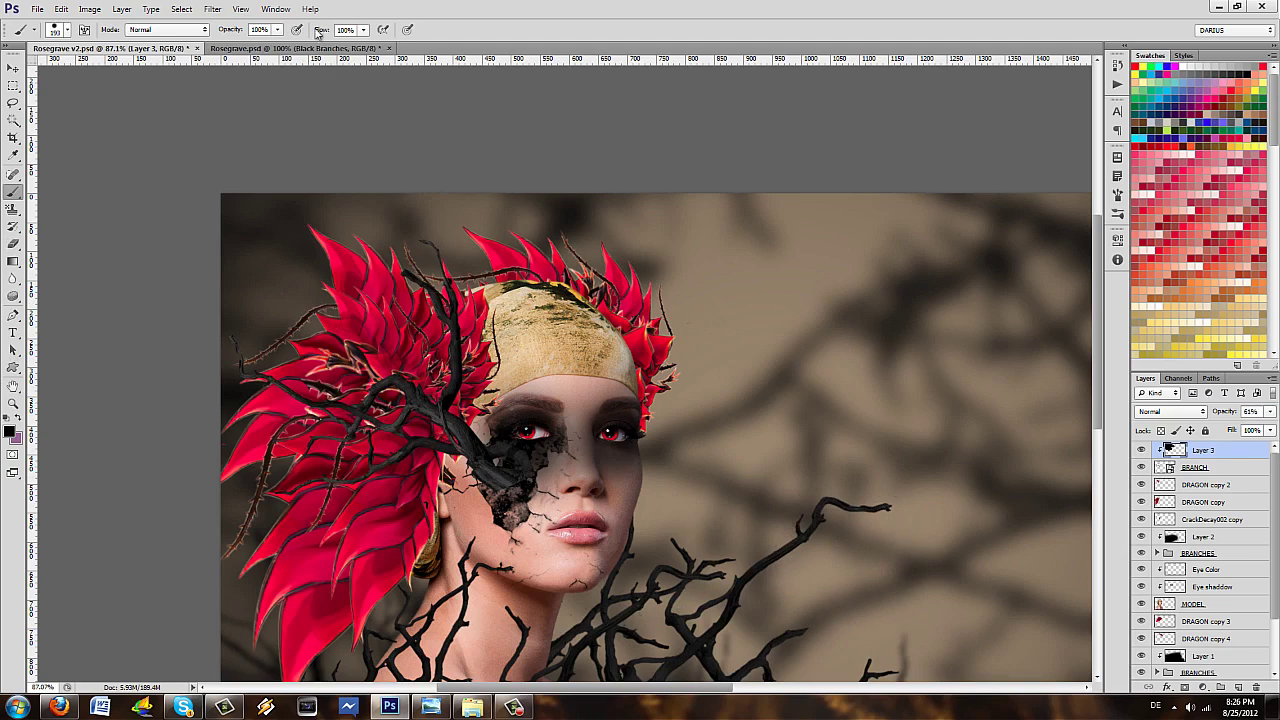
key(ctrl+s)
- Set up a soft eraser with 0% hardness at about 101 px
drag(766, 656, 812, 612)
key(e)
key(Return)
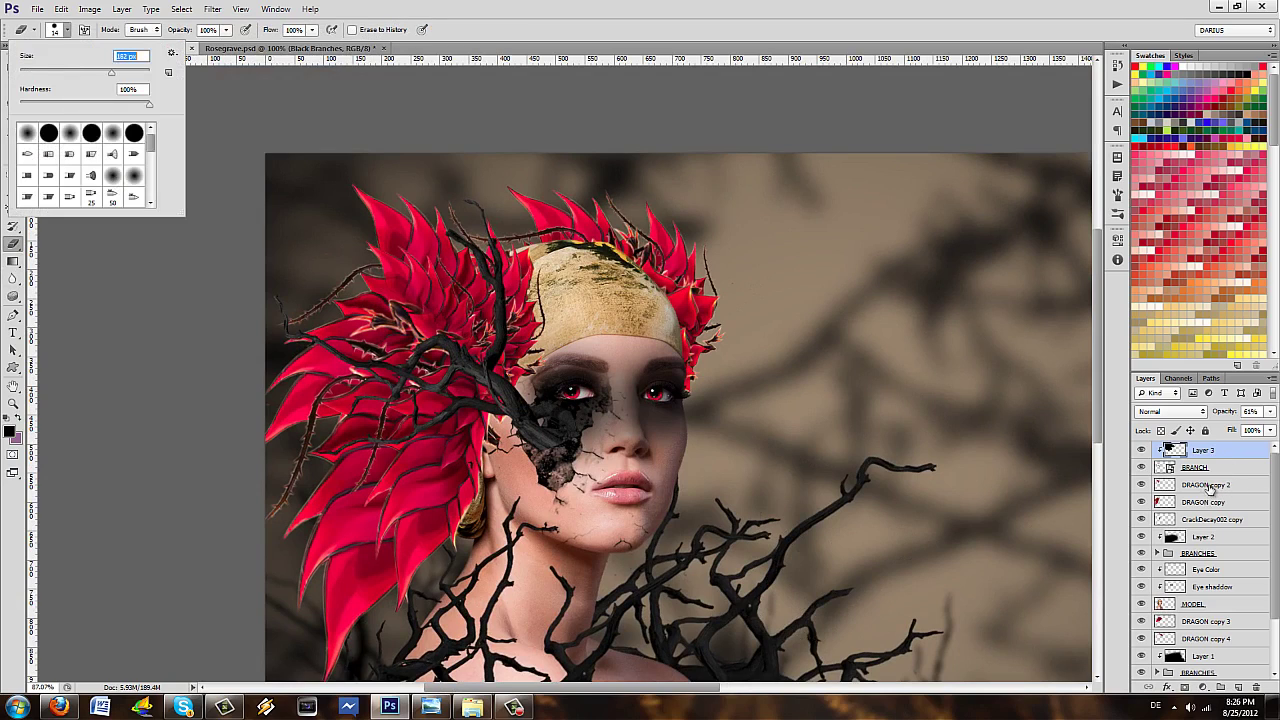
key(Tab)
text(0)
key(Tab)
key(shift+Down)
key(shift+Down)
key(shift+Down)
key(Return)
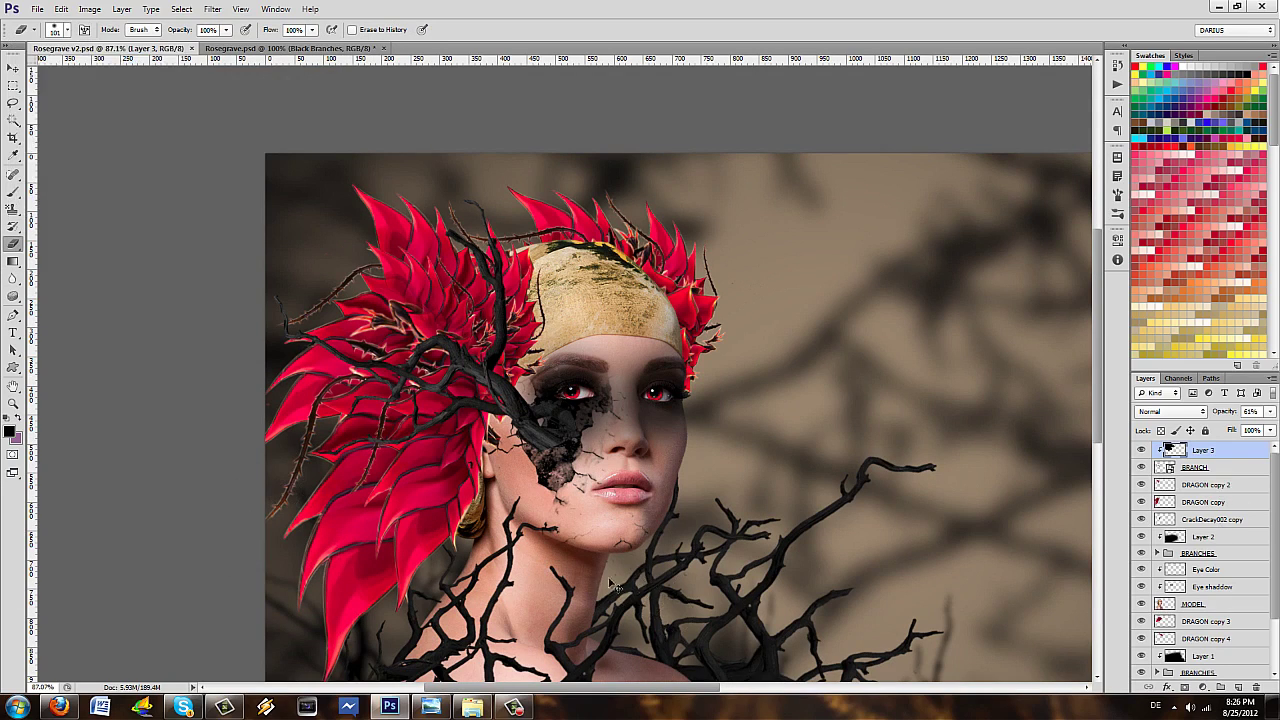
- Rasterize the BRANCH smart object layer
click(1200, 467)
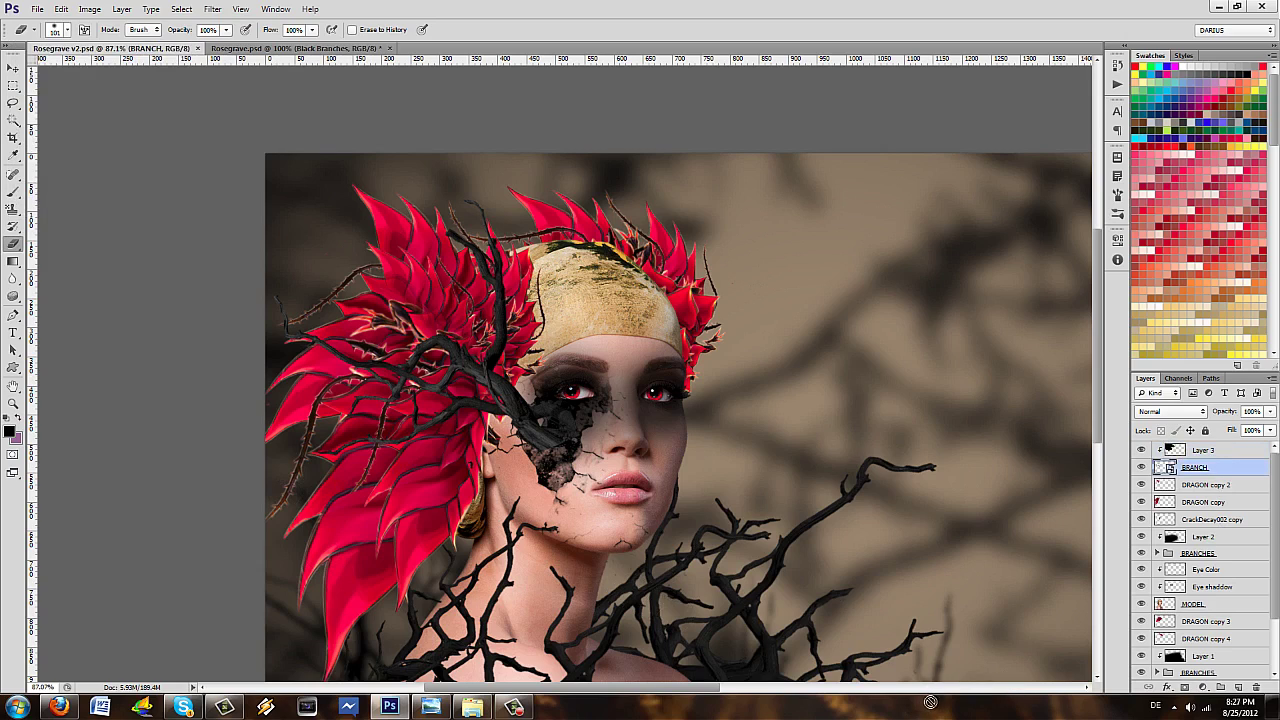
right_click(1250, 467)
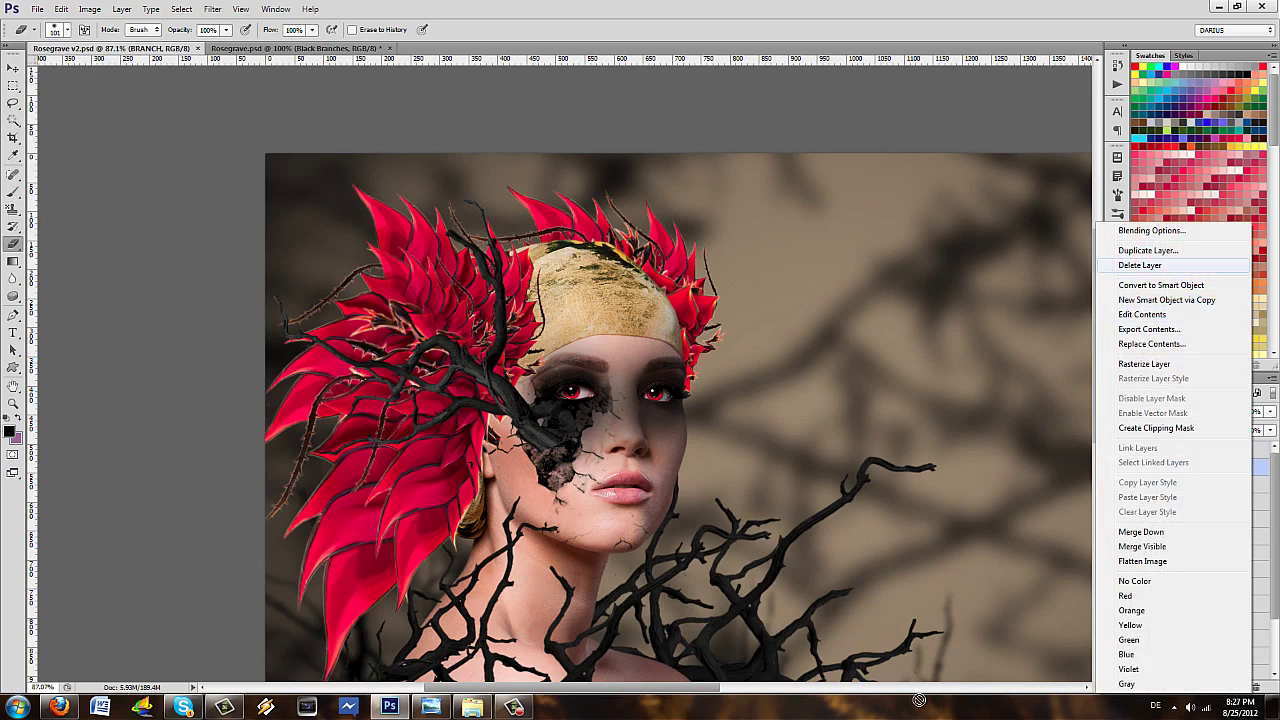
click(922, 648)
right_click(1248, 467)
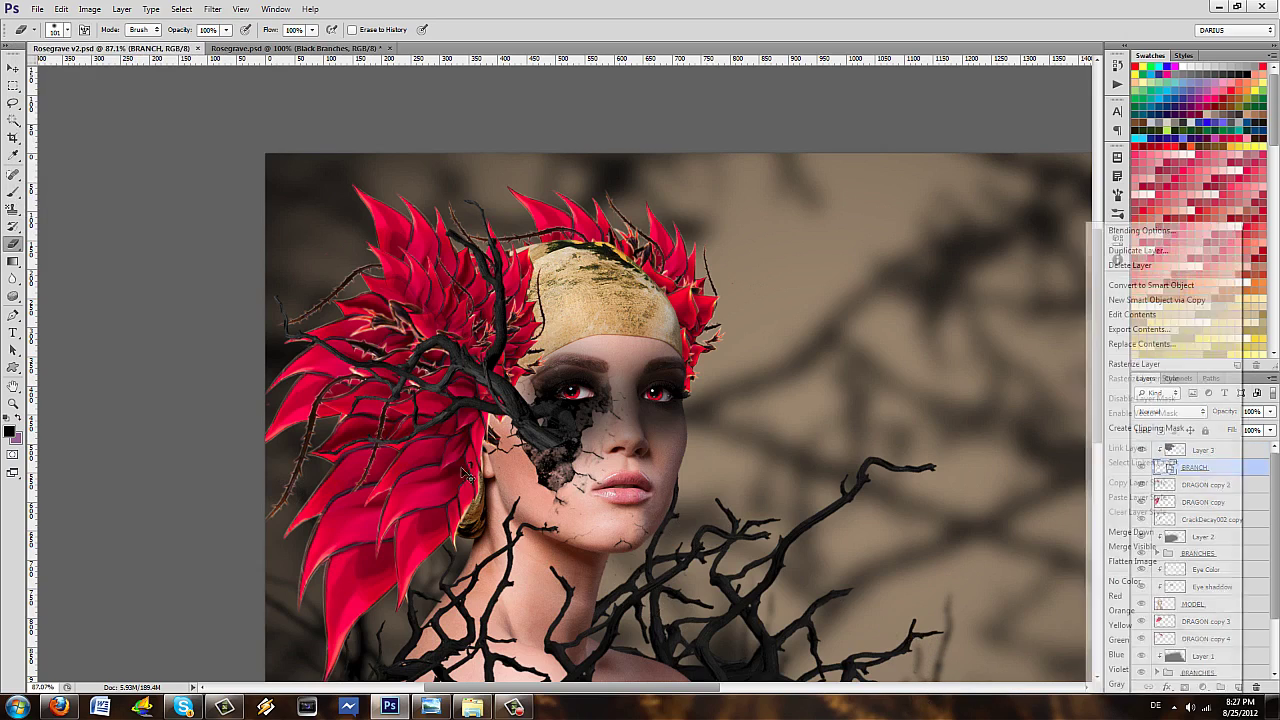
click(1130, 364)
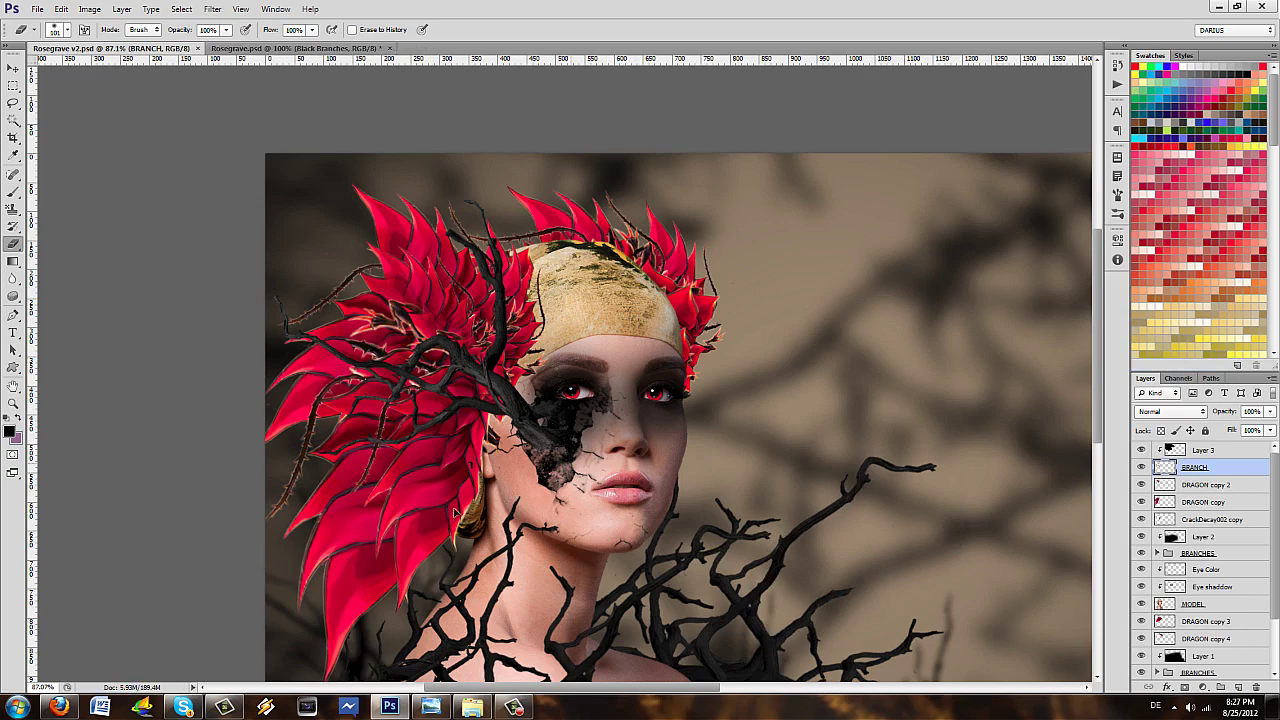
- Nudge the branch 12 px right and 8 px down, fit the image to screen, and select MODEL
drag(443, 468, 455, 476)
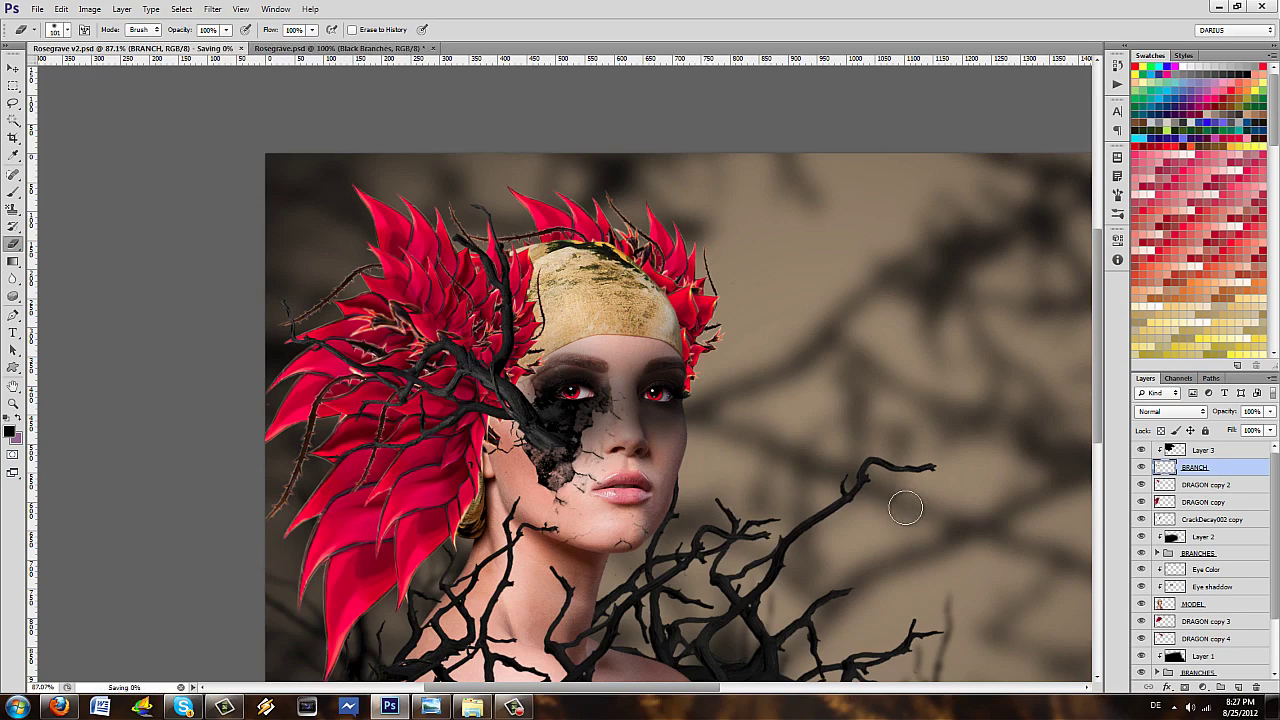
key(ctrl+0)
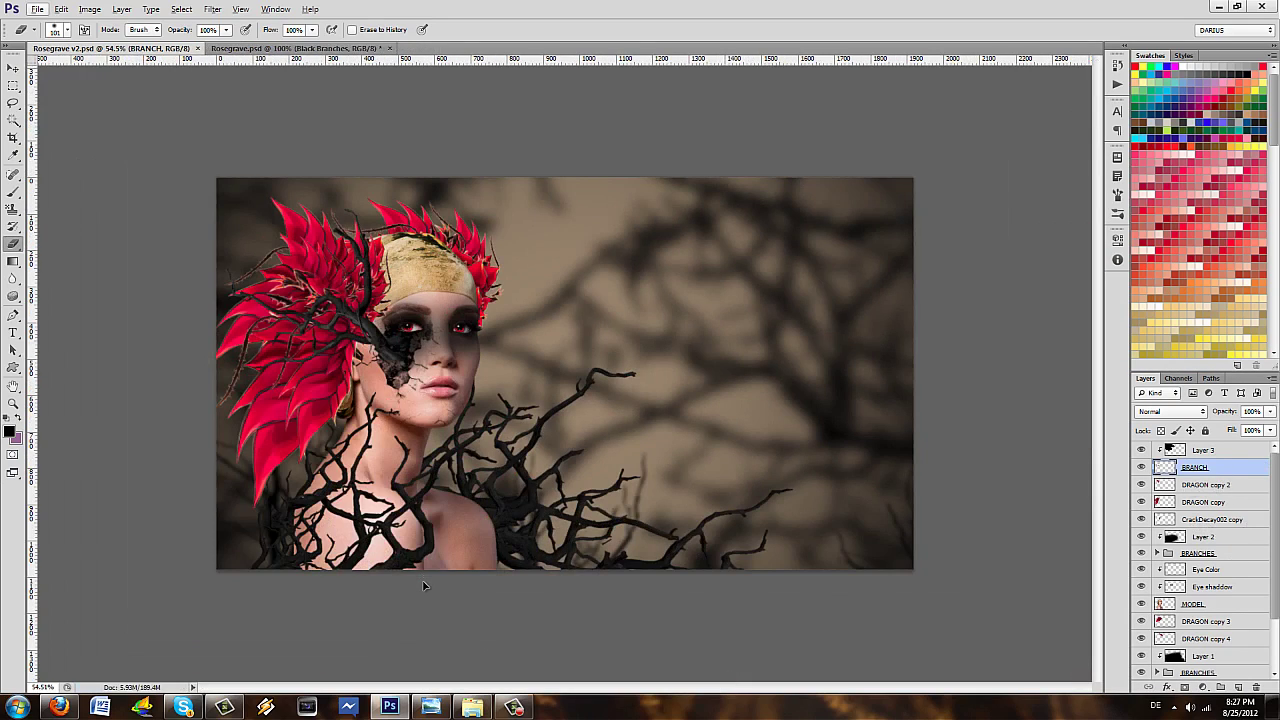
key(alt+[)
key(alt+[)
key(alt+[)
key(alt+[)
key(alt+[)
key(alt+[)
key(alt+[)
key(alt+[)
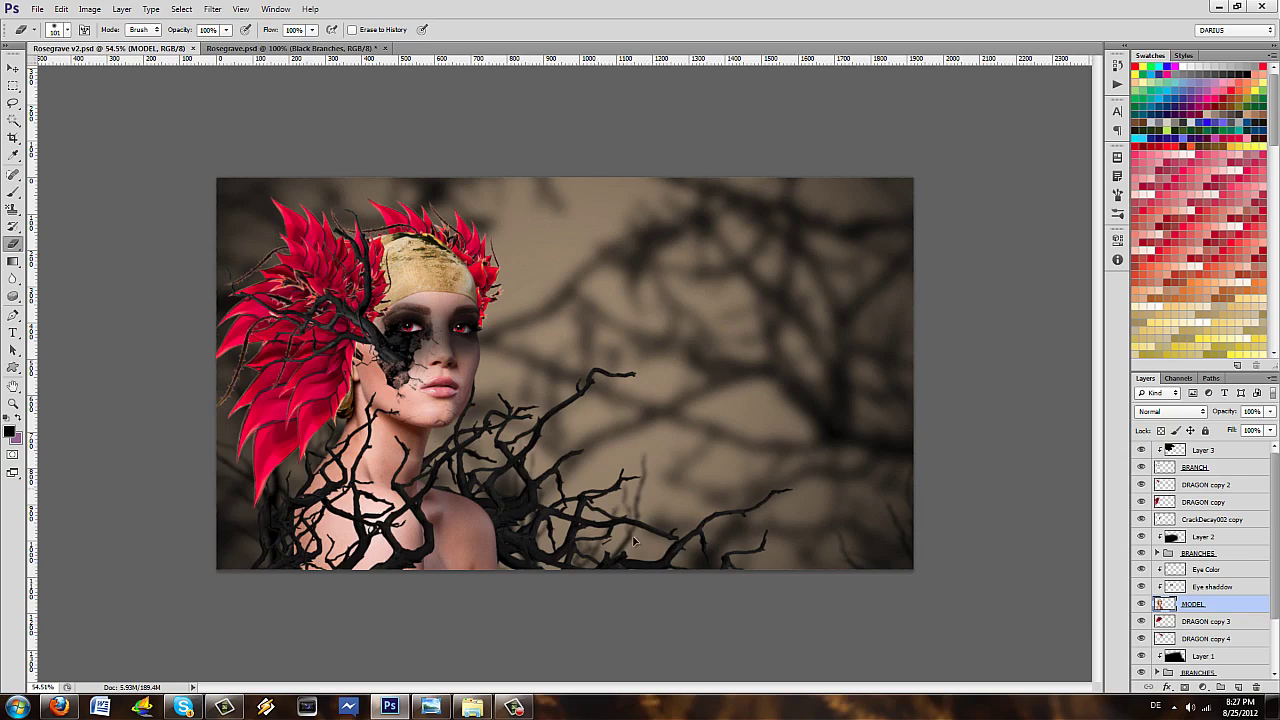
- Desaturate the MODEL layer with Hue/Saturation to about -92, turning the skin grey
key(ctrl+u)
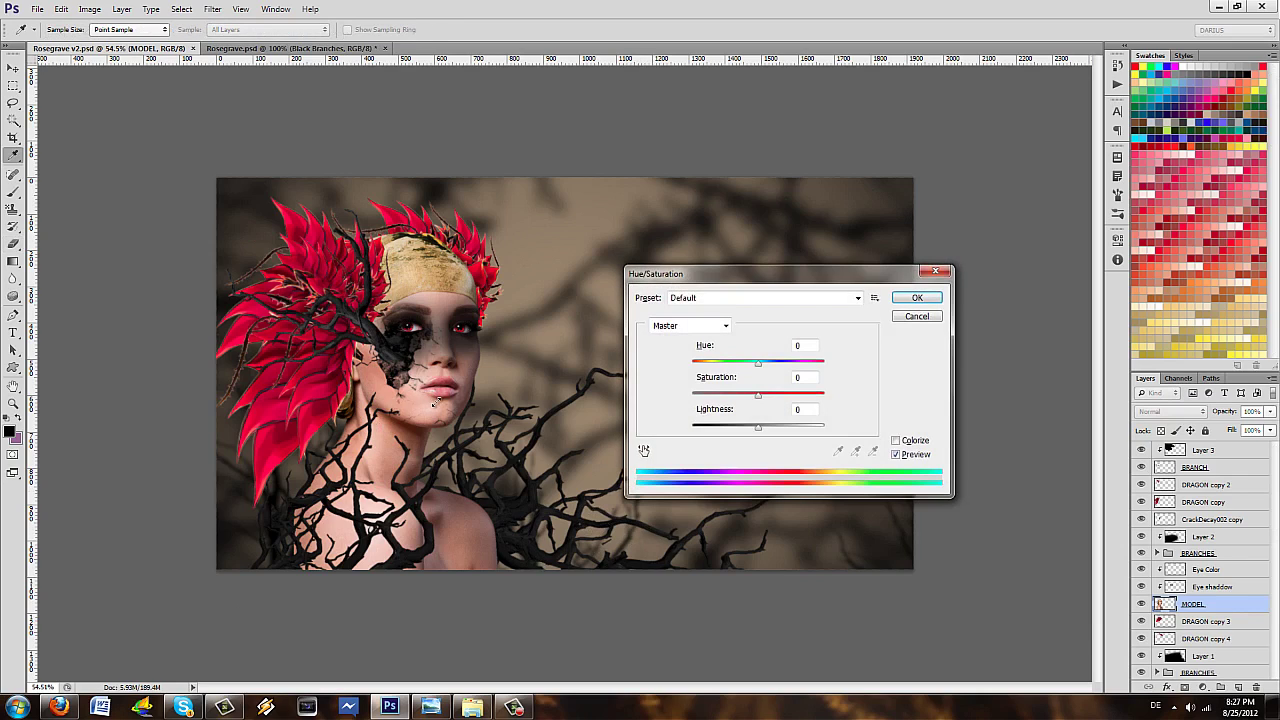
drag(331, 480, 346, 535)
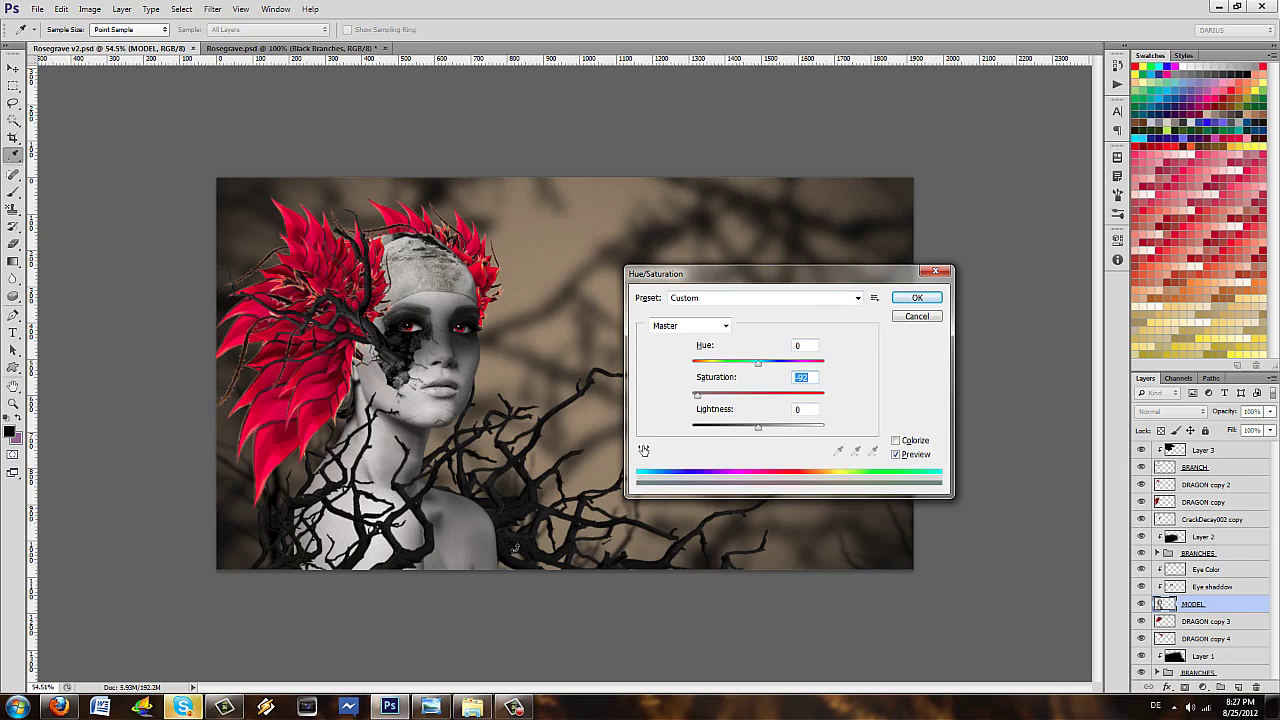
key(Return)
key(e)
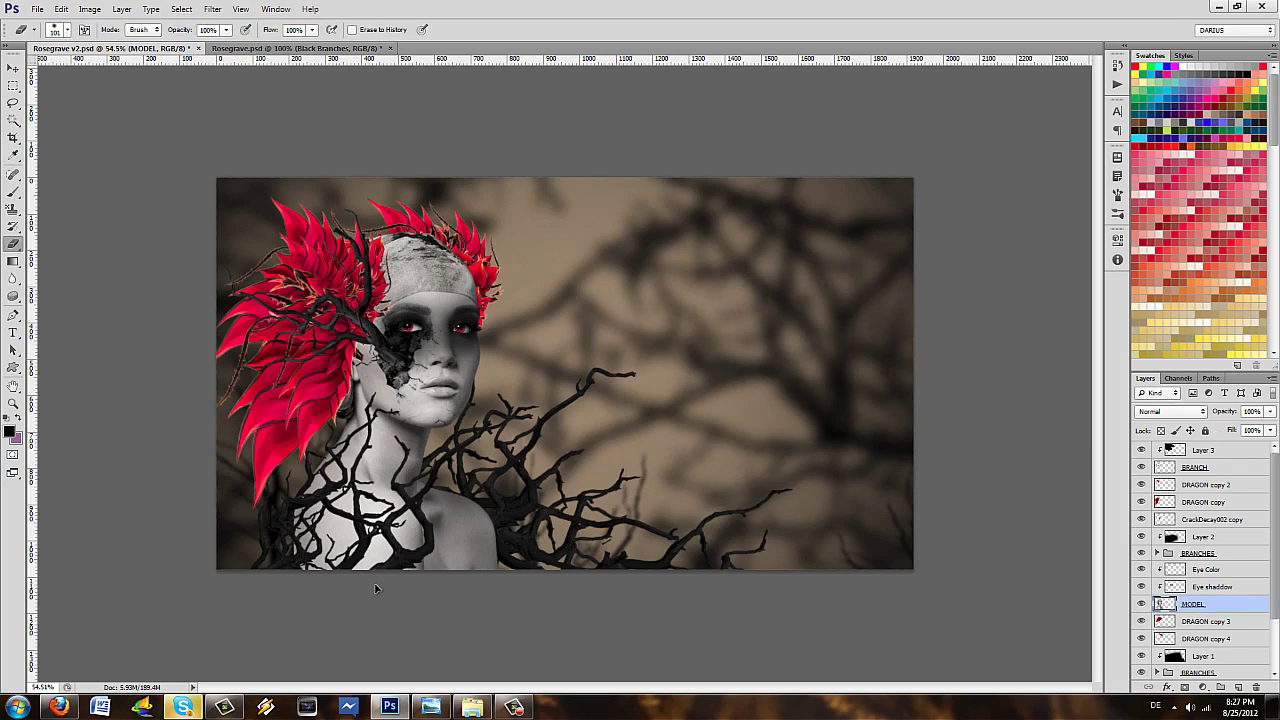
- Add a Levels adjustment layer with black input 26 and white input 230
click(1202, 687)
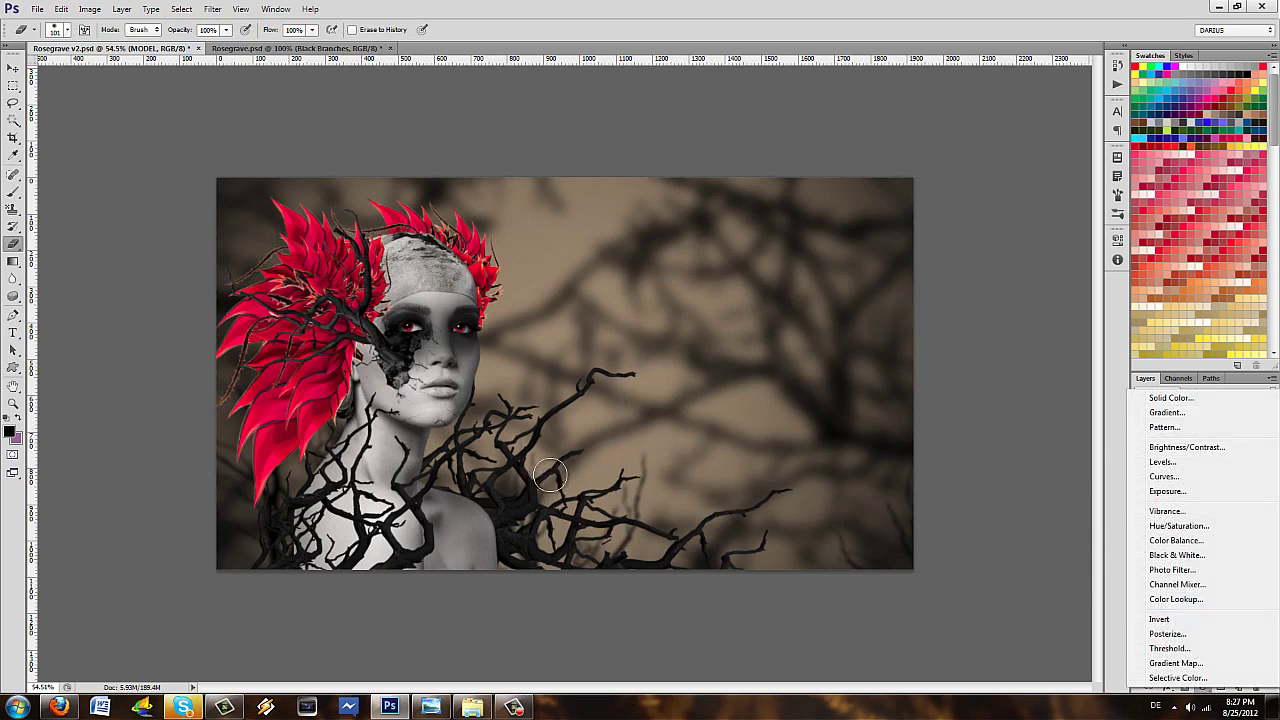
click(1230, 460)
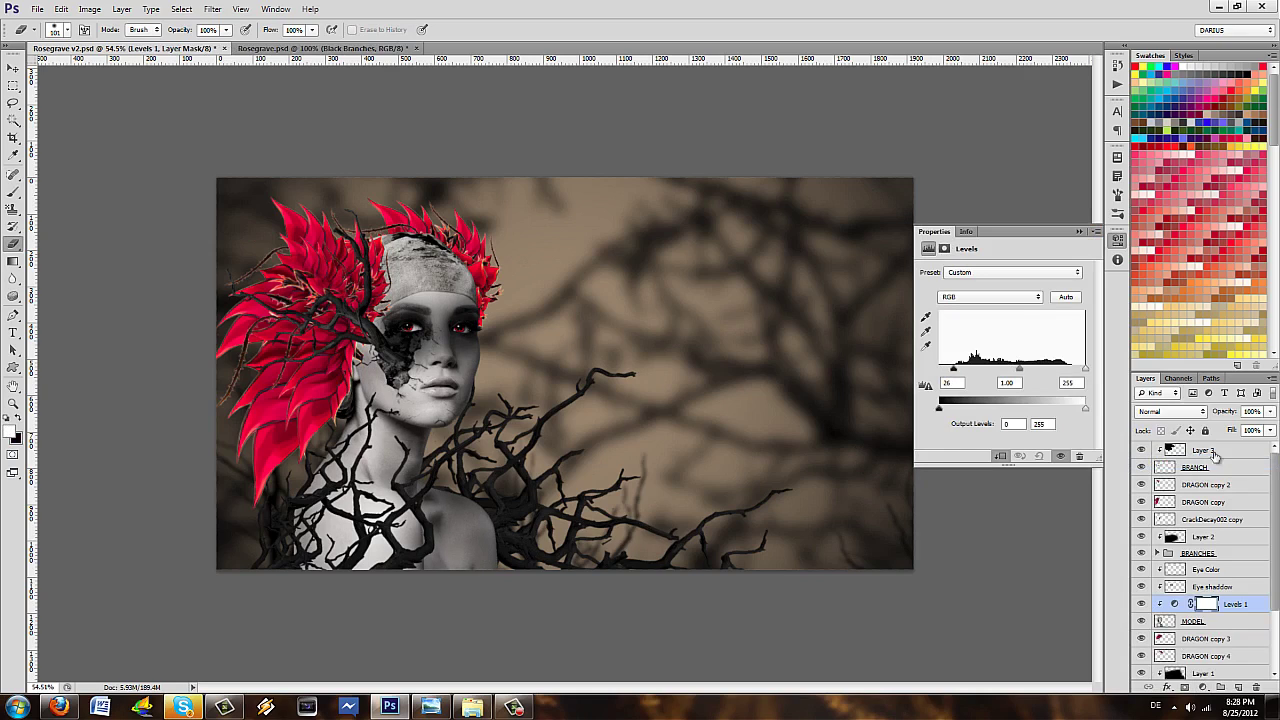
text(3)
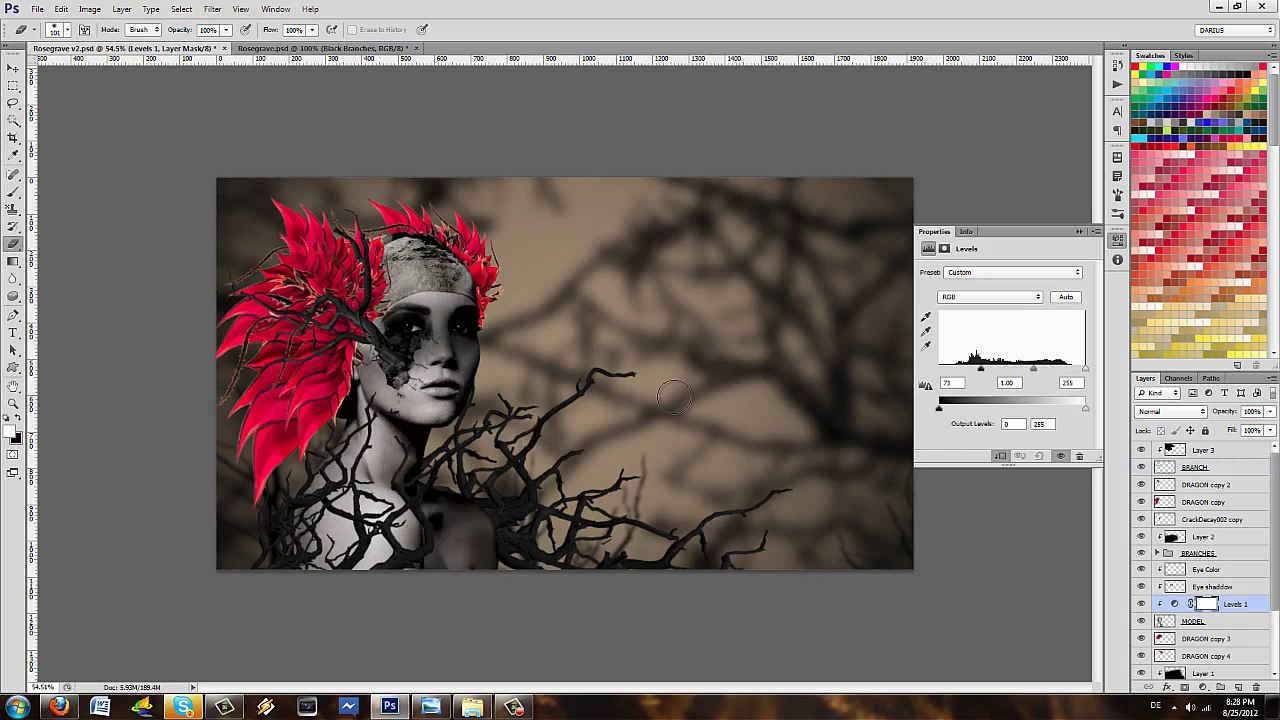
text(07044)
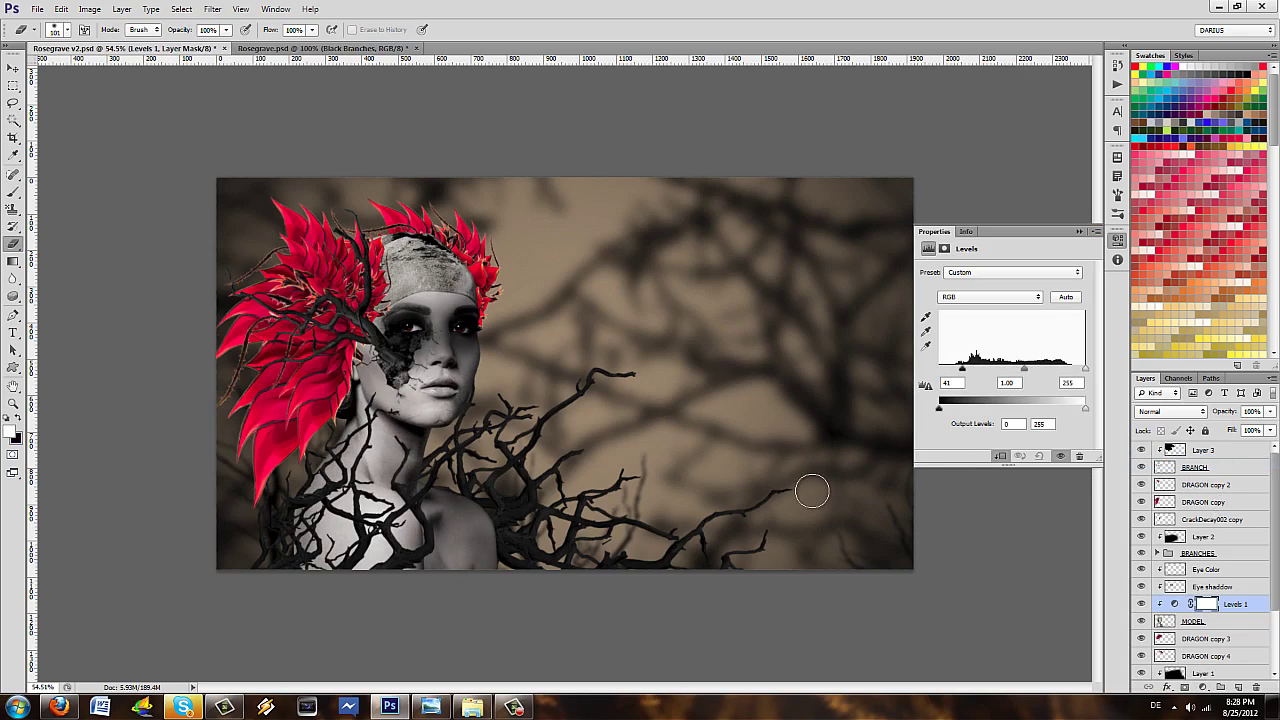
text(27)
text(26)
key(Tab)
key(Tab)
text(227)
key(BackSpace)
key(BackSpace)
text(19)
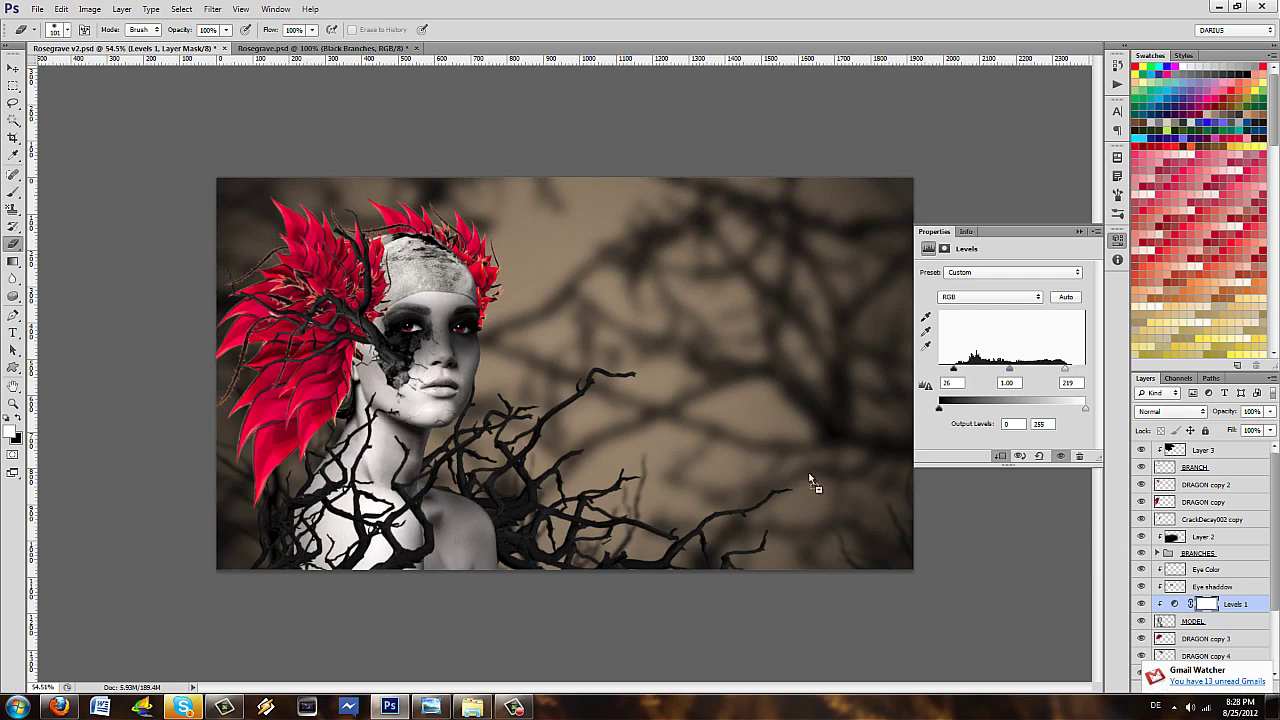
key(BackSpace)
key(BackSpace)
text(30)
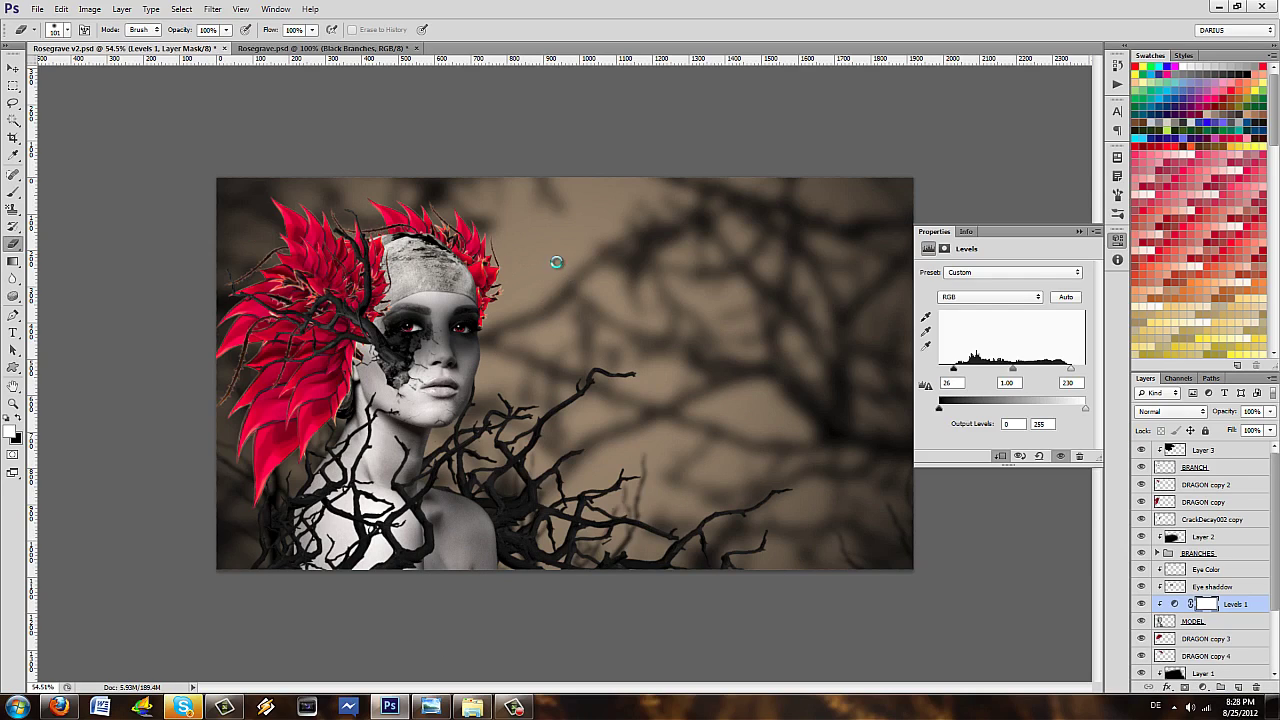
- Set the Levels midtone input to 0.64
key(shift+Tab)
text(0.66)
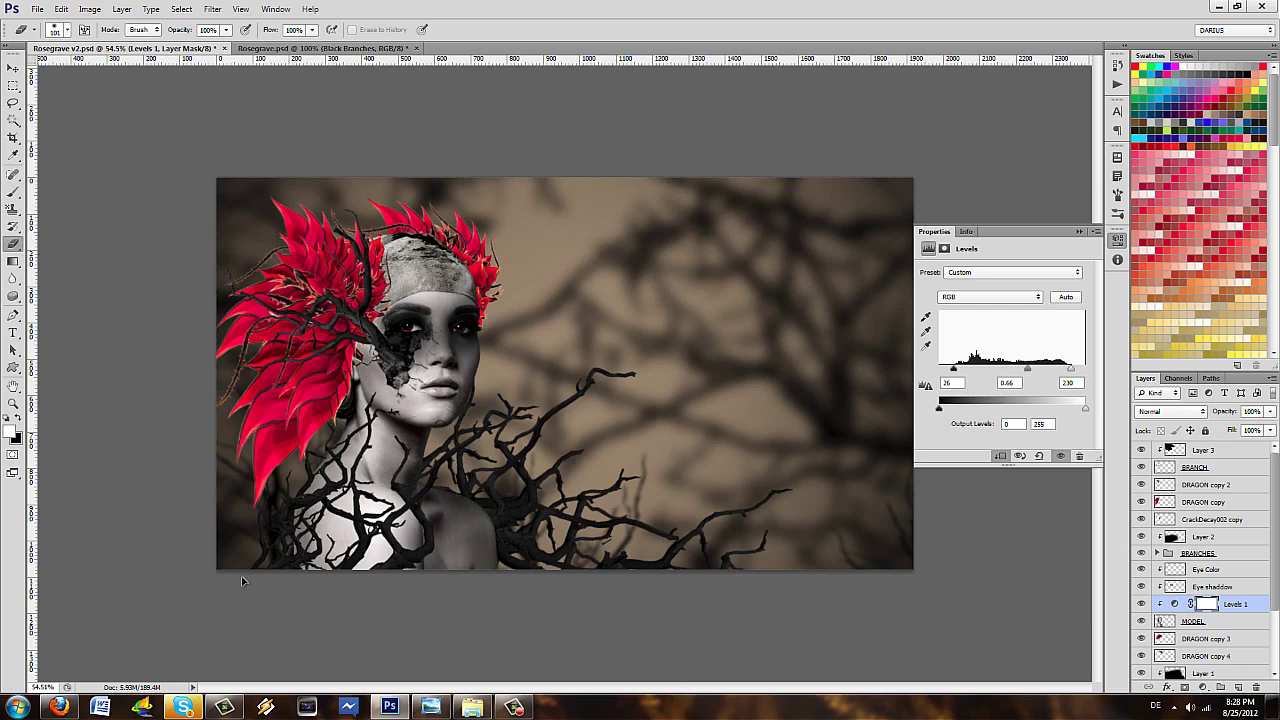
key(Down)
key(Down)
key(Down)
key(Down)
key(Down)
key(Down)
key(Down)
key(Down)
key(Down)
key(Down)
key(Down)
key(Down)
key(Down)
key(Down)
key(Down)
key(Down)
key(Down)
key(Down)
key(Down)
key(Down)
key(Down)
key(Down)
key(Down)
key(Down)
key(Down)
key(Down)
key(Down)
key(Down)
key(Down)
key(Down)
key(Down)
key(Down)
key(Down)
key(Down)
key(Down)
key(Down)
key(Down)
key(Down)
key(Down)
key(Down)
key(Down)
key(Down)
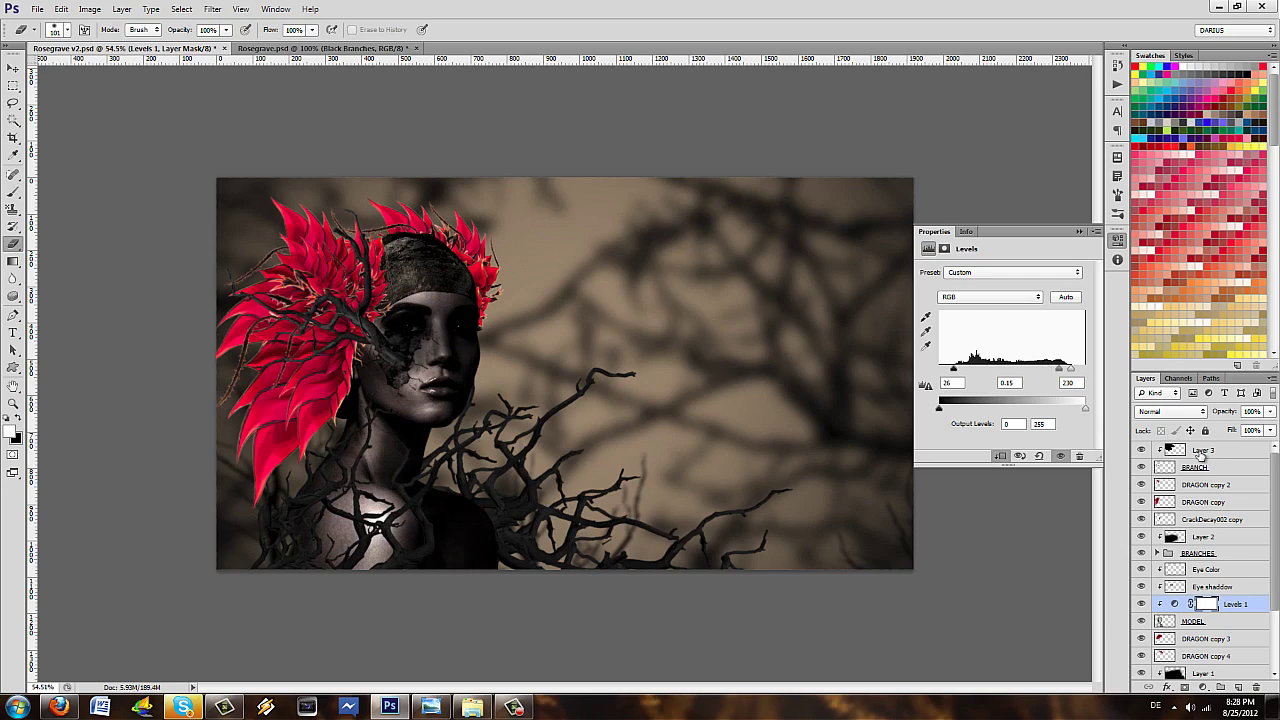
key(Up)
key(Up)
key(Up)
key(Up)
key(Up)
key(Up)
key(Up)
key(Up)
key(Up)
key(Up)
key(Up)
key(Up)
key(Up)
key(Up)
key(Up)
key(Up)
key(Up)
key(Up)
key(Up)
key(Up)
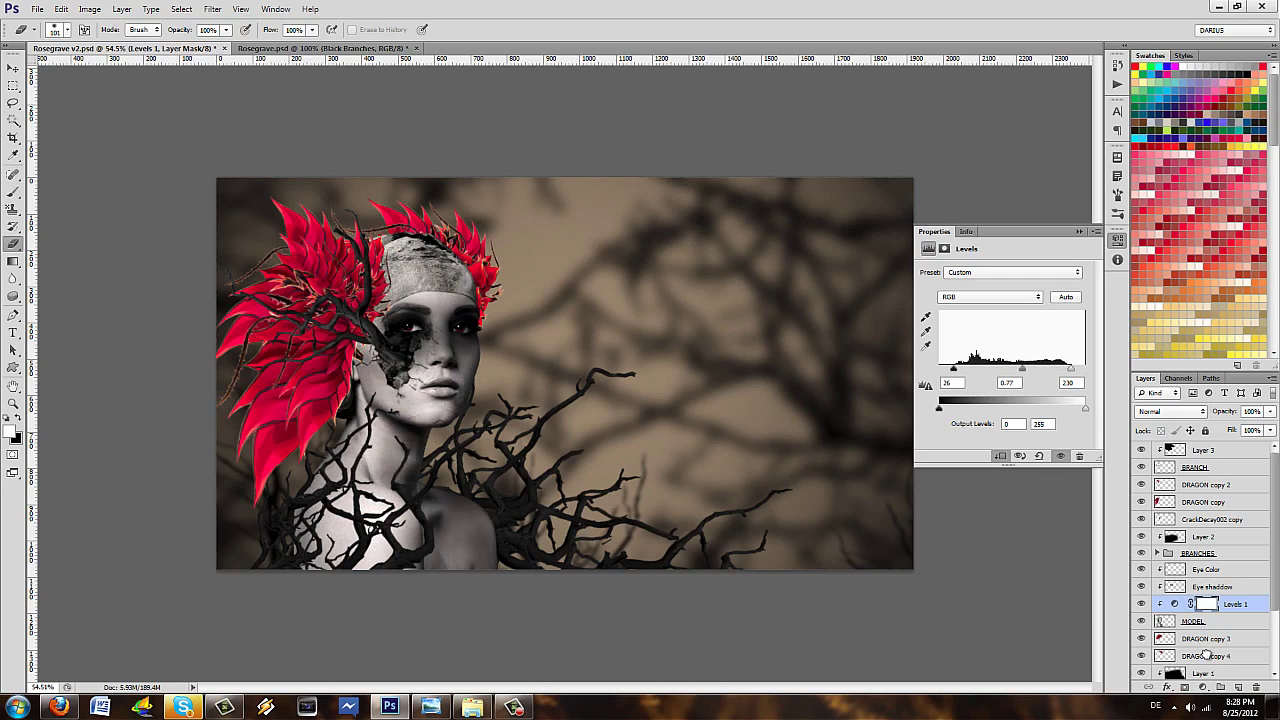
key(Down)
key(Down)
key(Down)
key(Down)
key(Down)
key(Down)
key(Down)
key(Down)
key(Down)
key(Down)
key(Down)
key(Down)
key(Down)
key(Down)
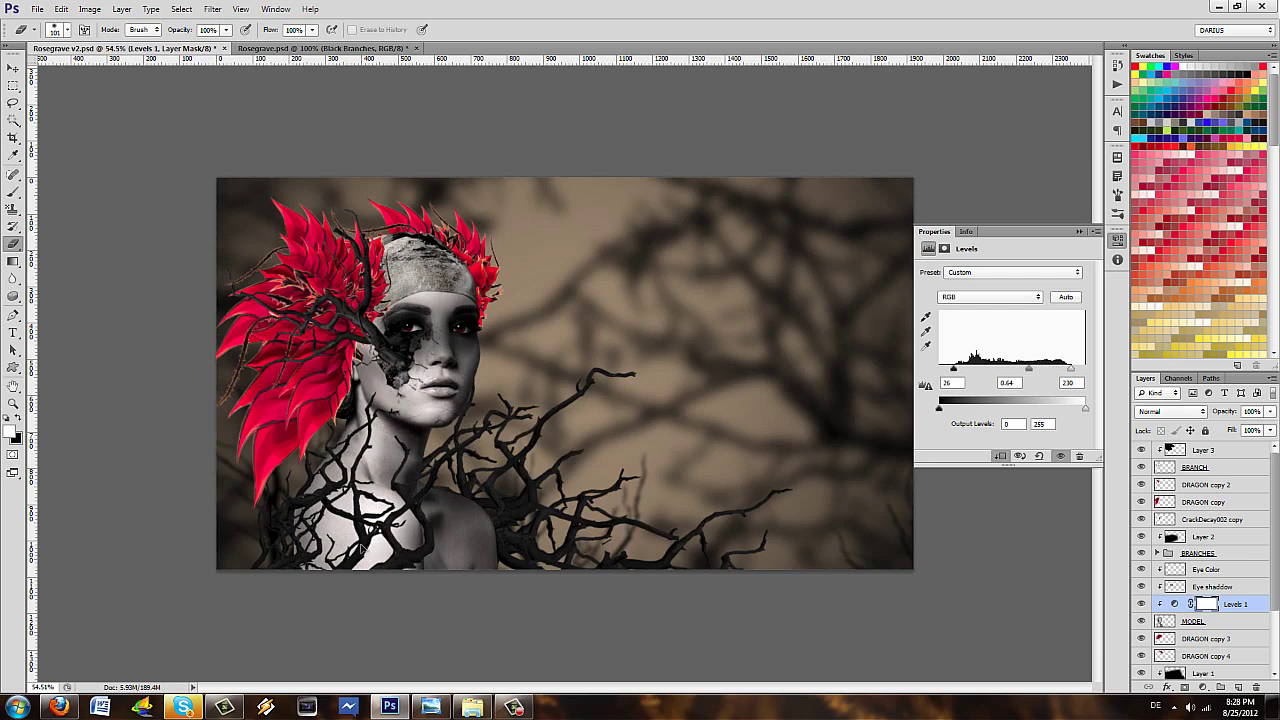
key(alt+bracketleft)
key(alt+bracketleft)
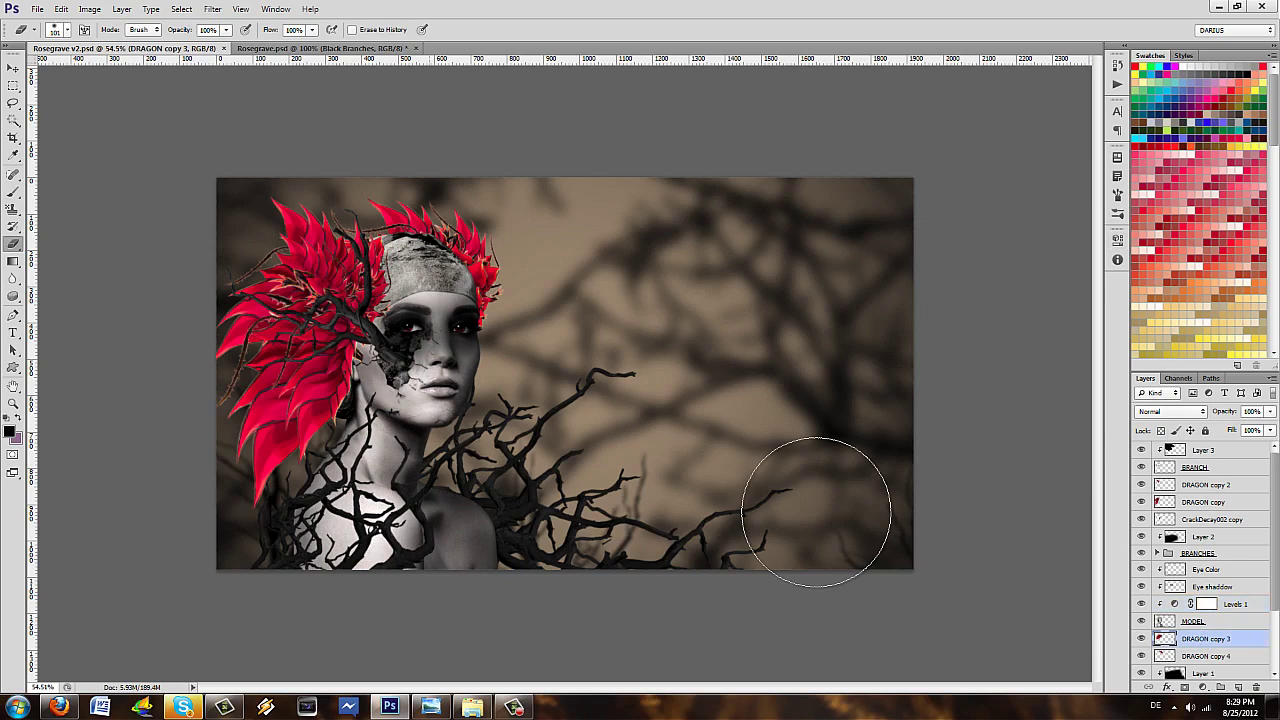